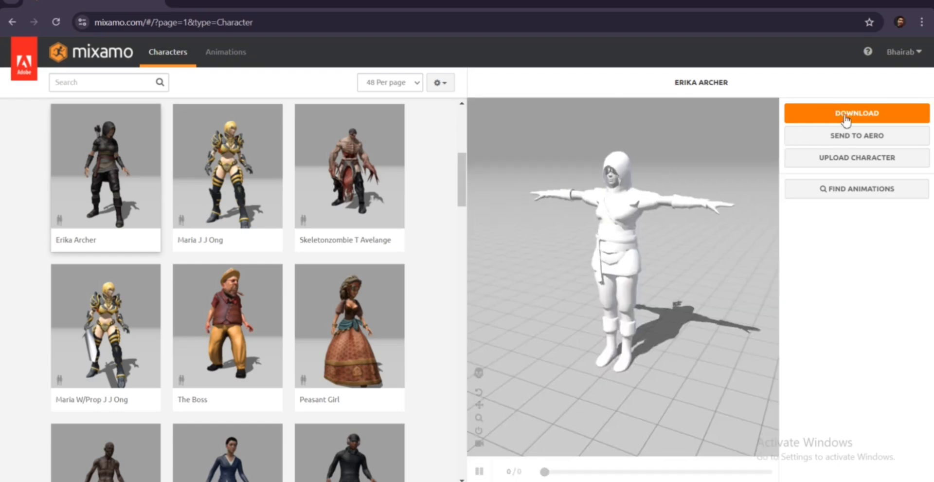
- Download the Erika Archer character in FBX for Unity(.fbx) format with the T-pose
{"action": "left_click", "coordinate": [840, 111]}
{"action": "left_click", "coordinate": [307, 166]}
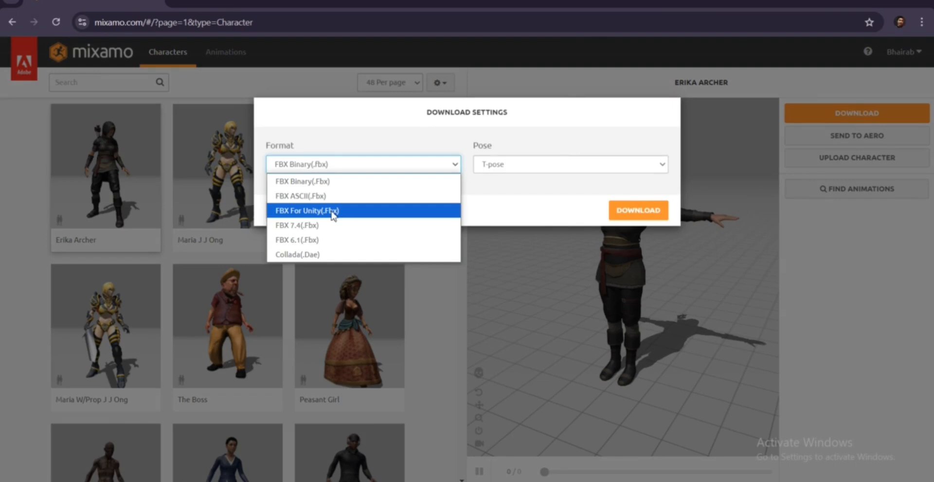
{"action": "left_click", "coordinate": [332, 211]}
{"action": "left_click", "coordinate": [505, 165]}
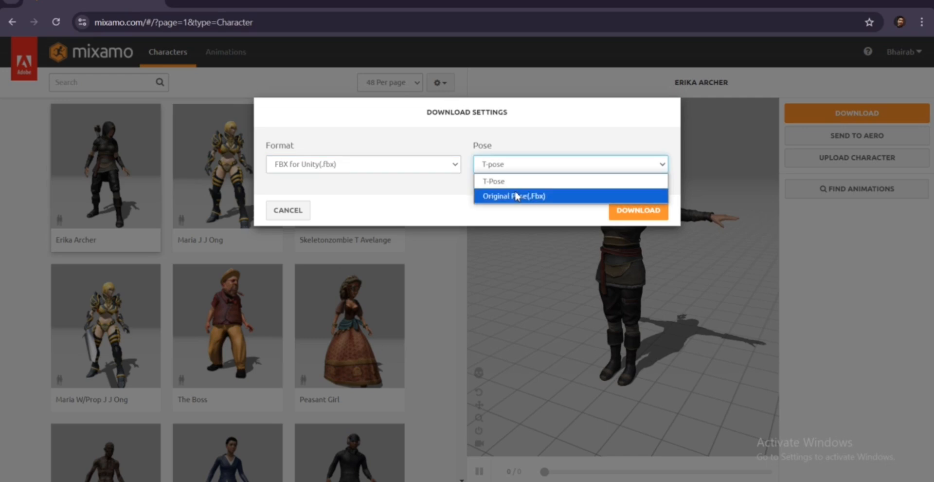
{"action": "left_click", "coordinate": [538, 166]}
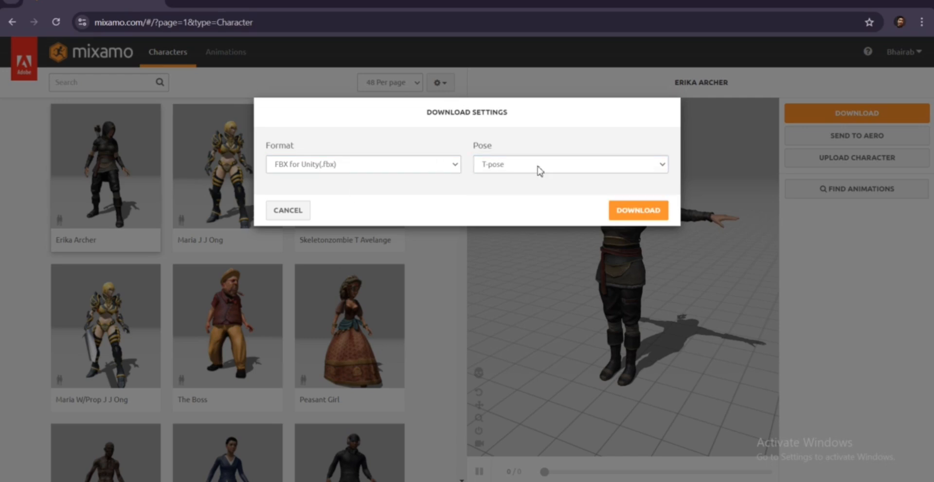
{"action": "left_click", "coordinate": [538, 166]}
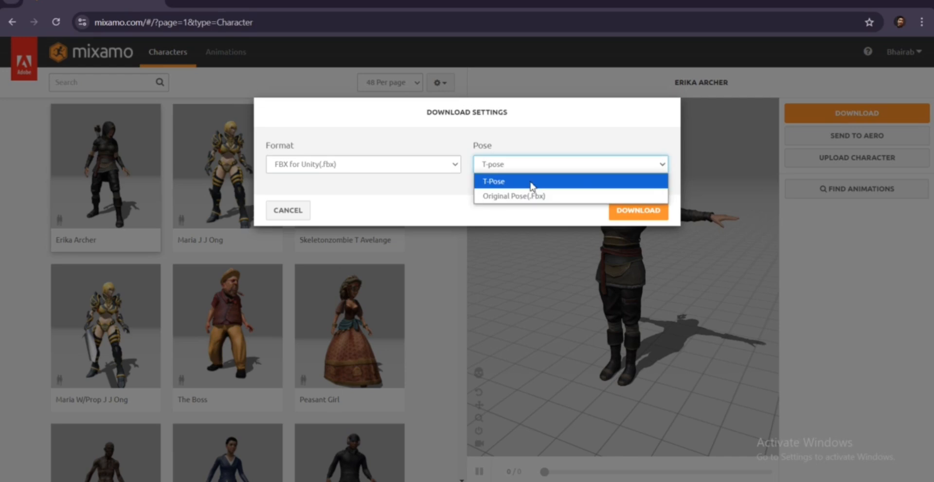
{"action": "left_click", "coordinate": [470, 206]}
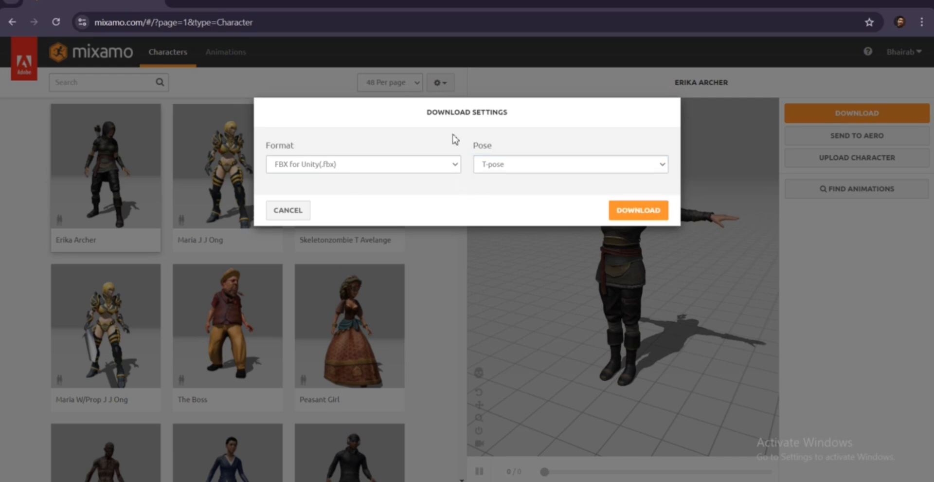
{"action": "left_click", "coordinate": [638, 210]}
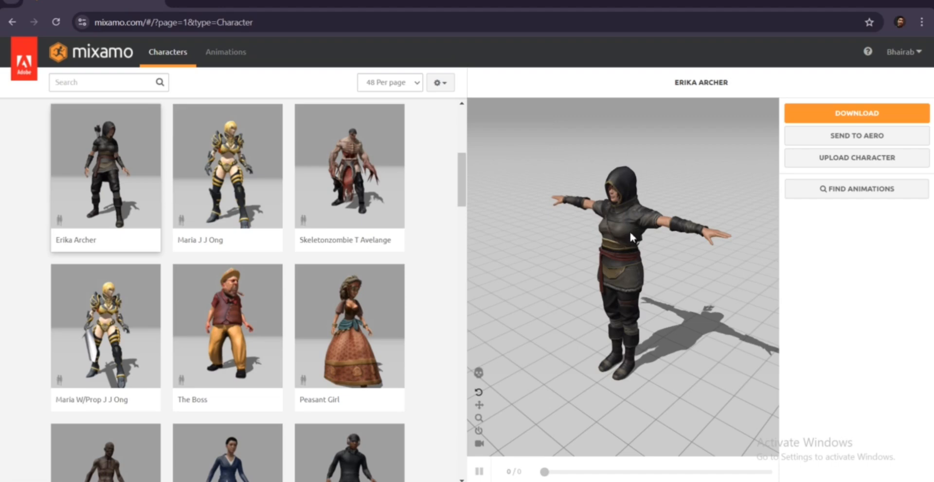
{"action": "mouse_move", "coordinate": [630, 233]}
{"action": "left_mouse_down"}
{"action": "mouse_move", "coordinate": [608, 140]}
{"action": "mouse_move", "coordinate": [626, 244]}
{"action": "left_mouse_up"}
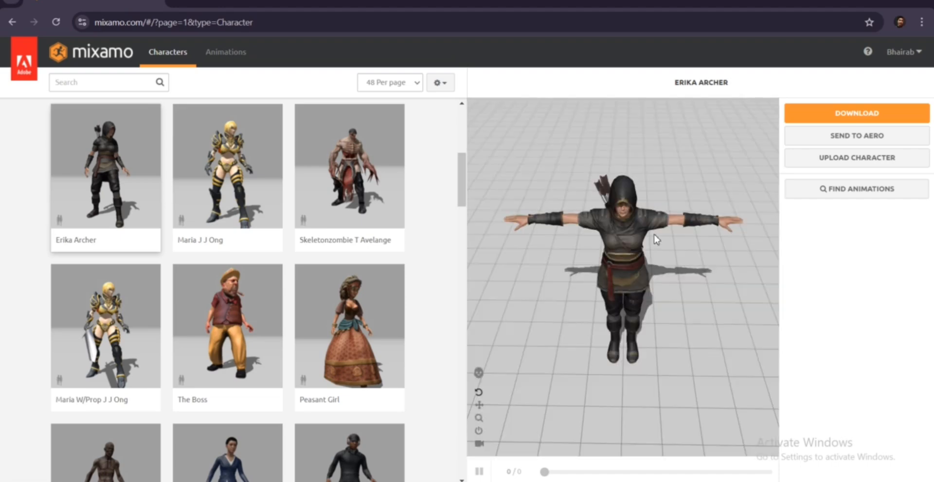
{"action": "middle_click_drag", "start_coordinate": [655, 235], "coordinate": [664, 231]}
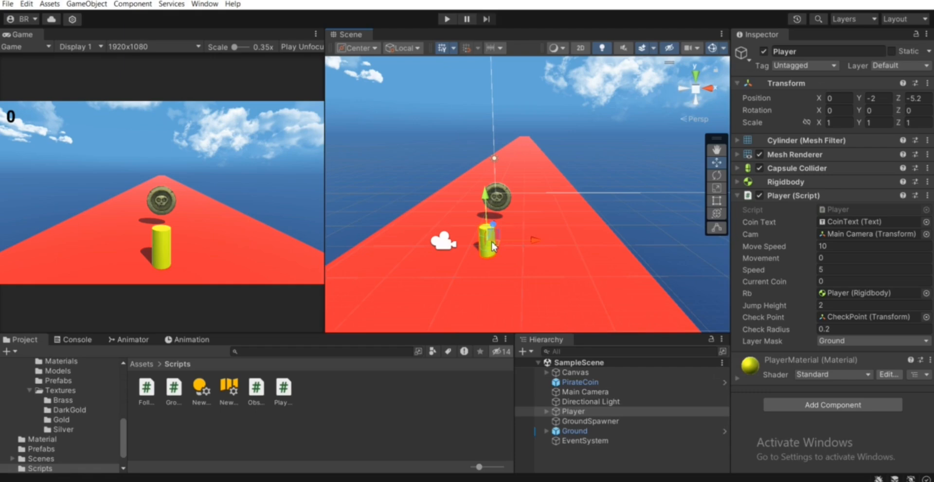
- Switch to Unity, collapse the DavePixel folder and open the project's root Assets folder
{"action": "scroll", "coordinate": [50, 401], "scroll_direction": "up", "scroll_amount": 5}
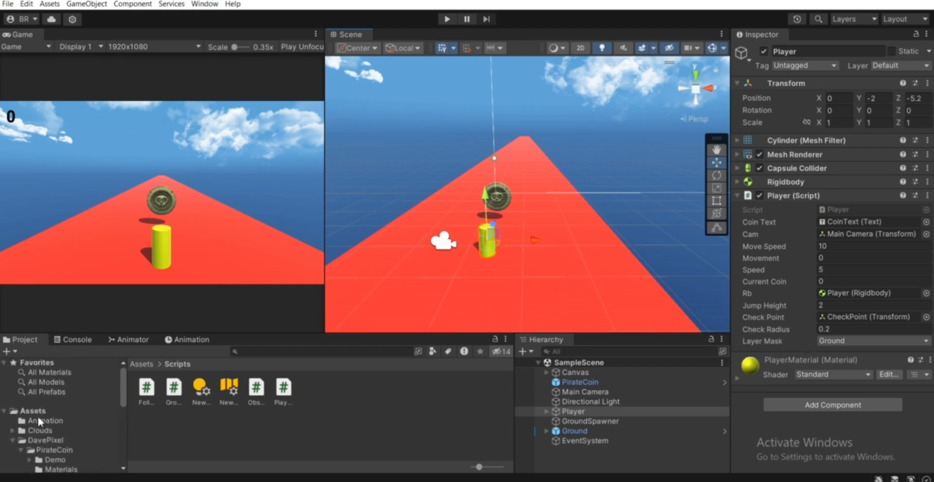
{"action": "left_click", "coordinate": [20, 441]}
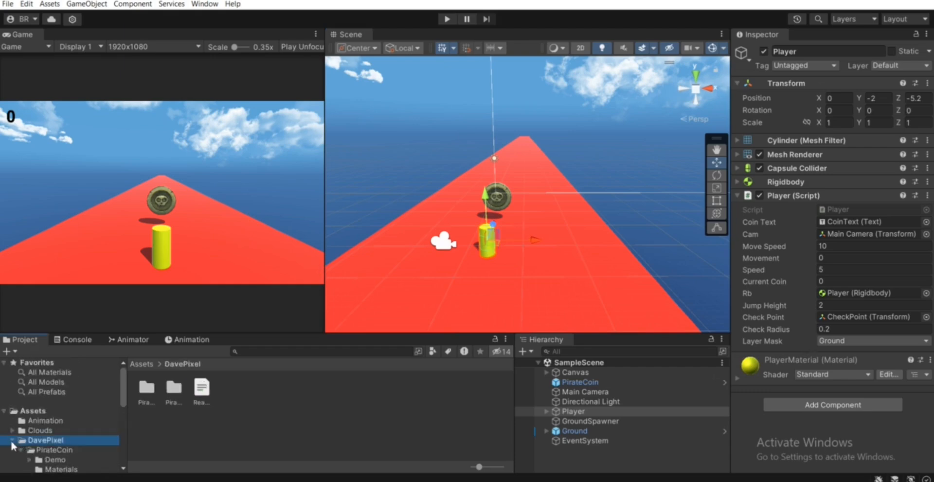
{"action": "left_click", "coordinate": [12, 440]}
{"action": "left_click", "coordinate": [46, 411]}
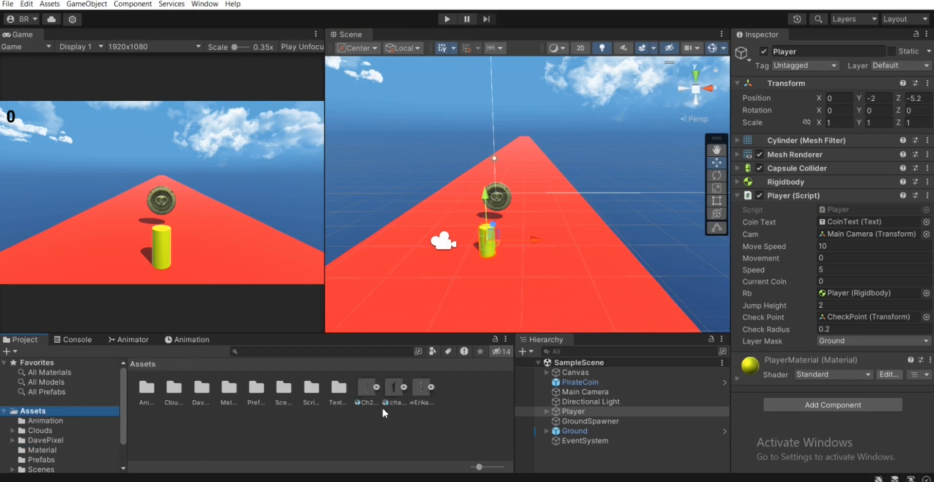
- Import the Erika Archer With Bow Arrow FBX file from the 3DAssets Character folder into the root Assets folder
{"action": "key", "text": "alt+Tab"}
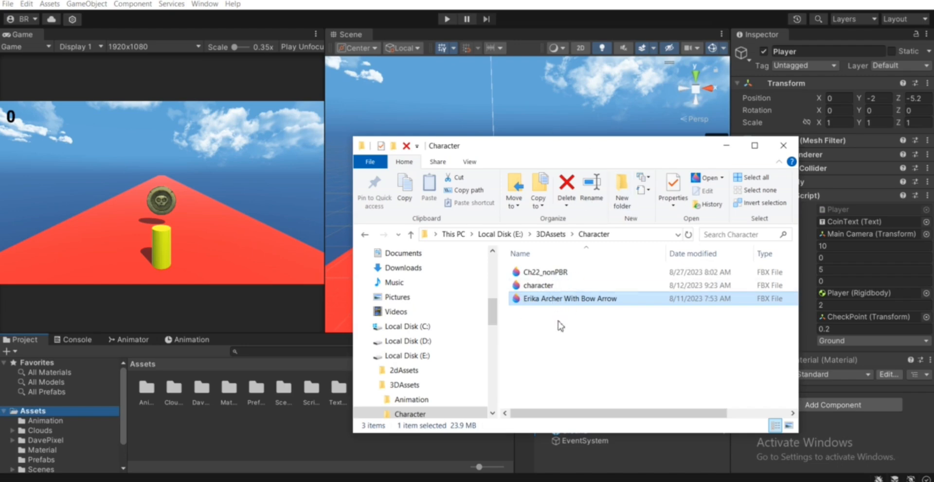
{"action": "left_click_drag", "start_coordinate": [558, 302], "coordinate": [292, 429]}
{"action": "left_click", "coordinate": [727, 145]}
{"action": "left_click", "coordinate": [404, 422]}
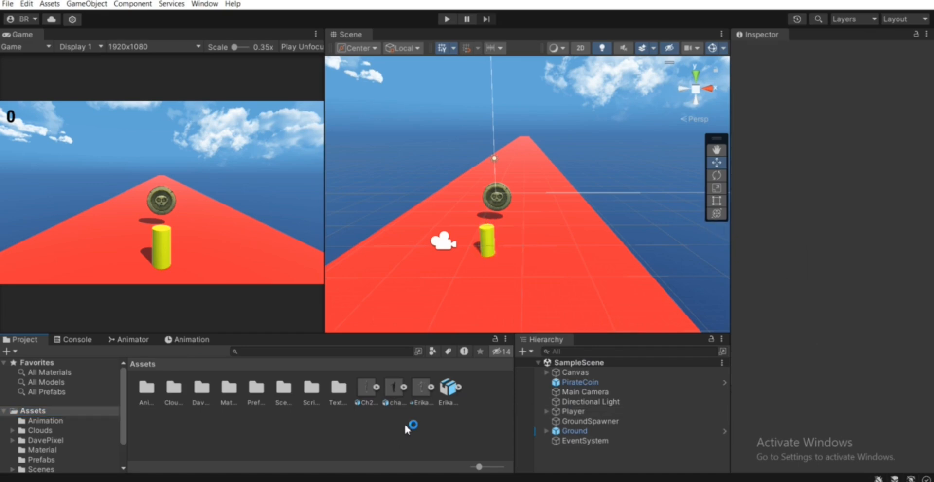
- Place the Erika Archer With Bow Arrow model on the red ground near the yellow cylinder, at about X 0.12, Y -3, Z -6.97
{"action": "left_click", "coordinate": [395, 390]}
{"action": "left_click", "coordinate": [423, 389]}
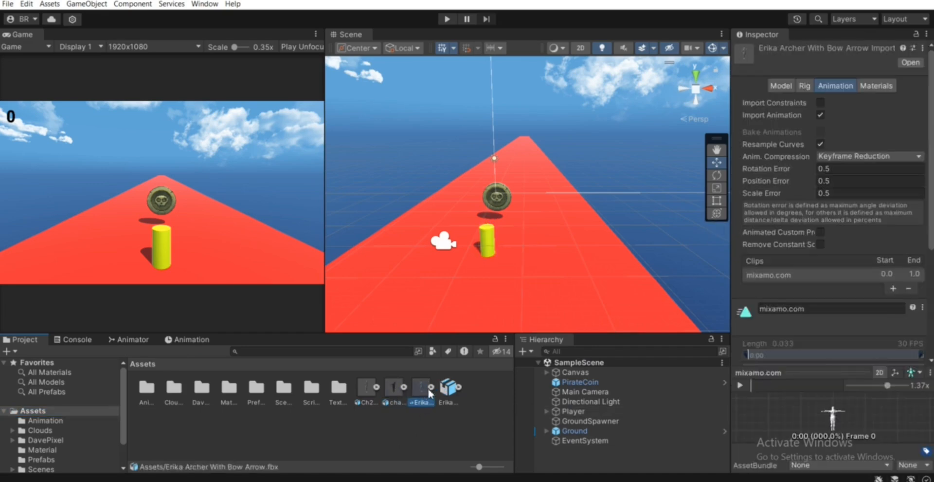
{"action": "left_click_drag", "start_coordinate": [423, 390], "coordinate": [488, 267]}
{"action": "scroll", "coordinate": [531, 252], "scroll_direction": "up", "scroll_amount": 4}
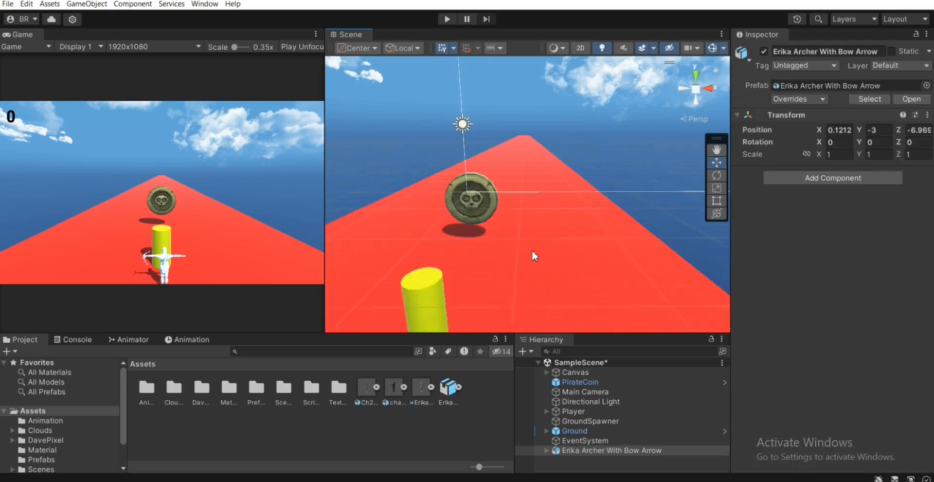
{"action": "left_click_drag", "start_coordinate": [593, 293], "coordinate": [518, 269], "text": "alt"}
{"action": "middle_click_drag", "start_coordinate": [517, 269], "coordinate": [653, 207]}
{"action": "left_click_drag", "start_coordinate": [657, 209], "coordinate": [591, 232], "text": "alt"}
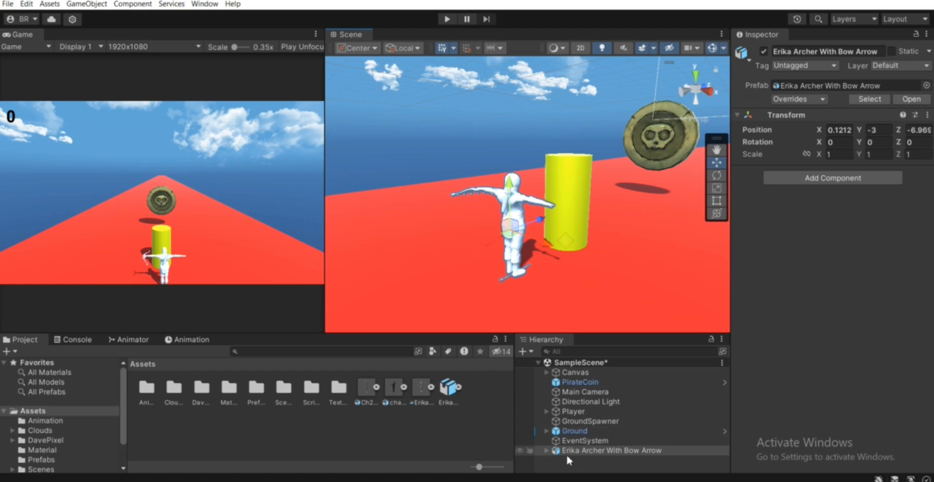
- Extract the embedded textures of the Erika Archer With Bow Arrow model into the project's Textures folder
{"action": "left_click", "coordinate": [421, 389]}
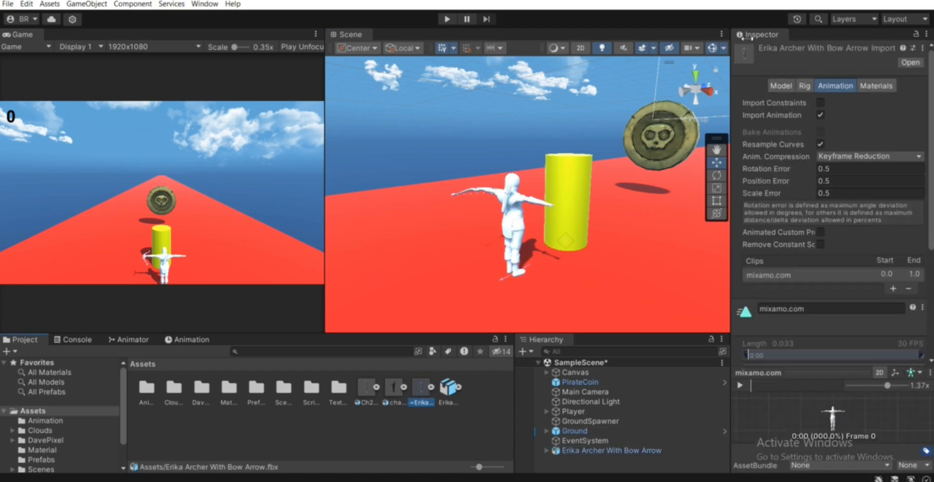
{"action": "left_click", "coordinate": [875, 90]}
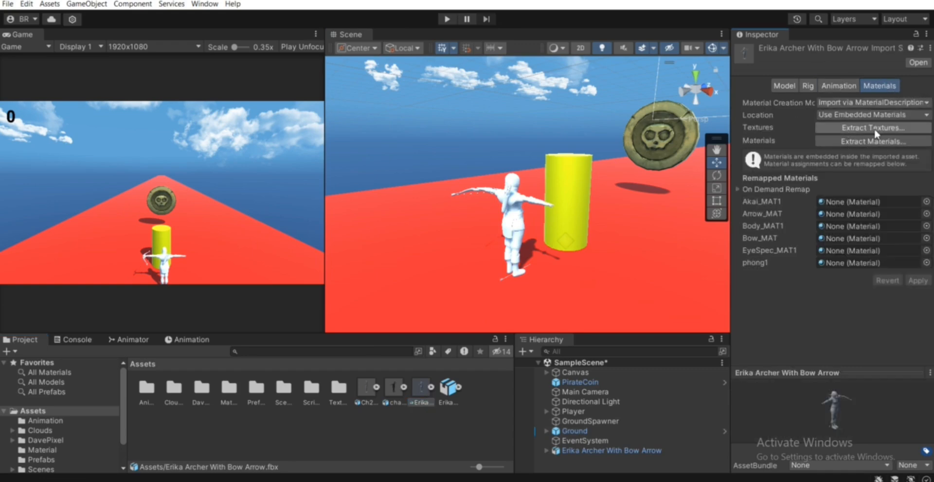
{"action": "left_click", "coordinate": [864, 130]}
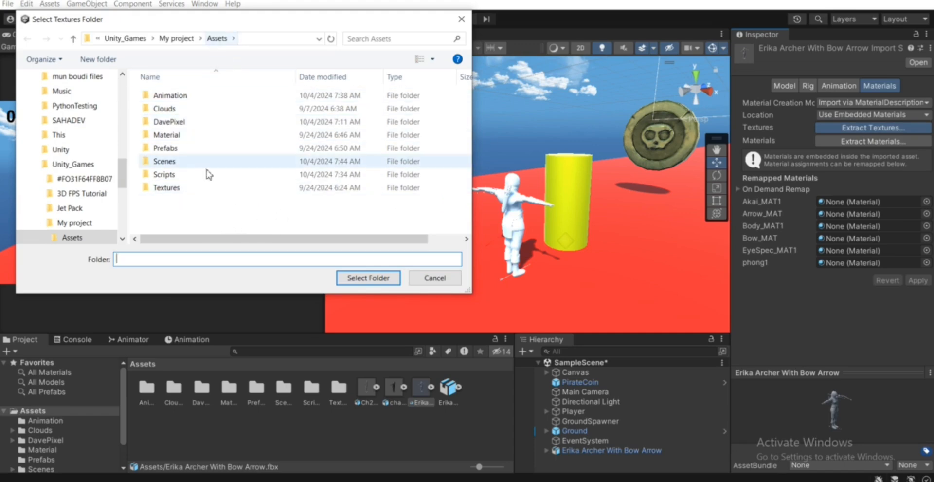
{"action": "right_click", "coordinate": [199, 212]}
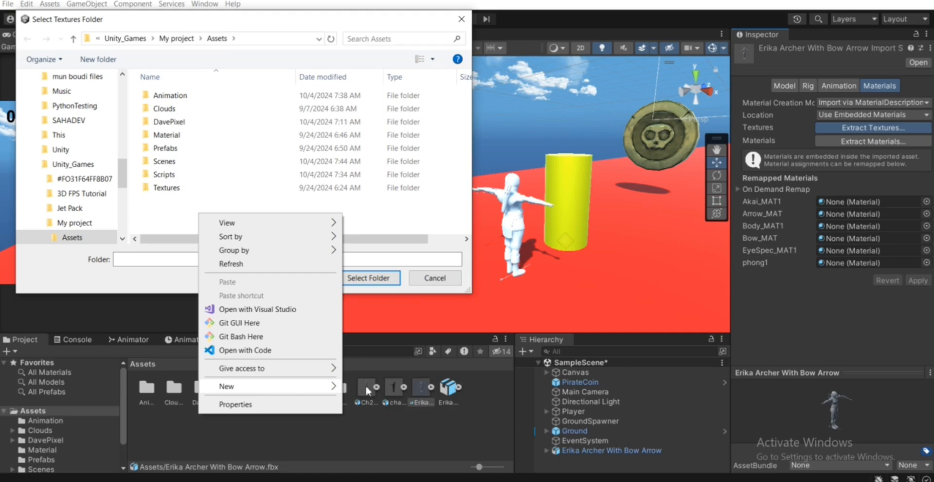
{"action": "left_click", "coordinate": [148, 211]}
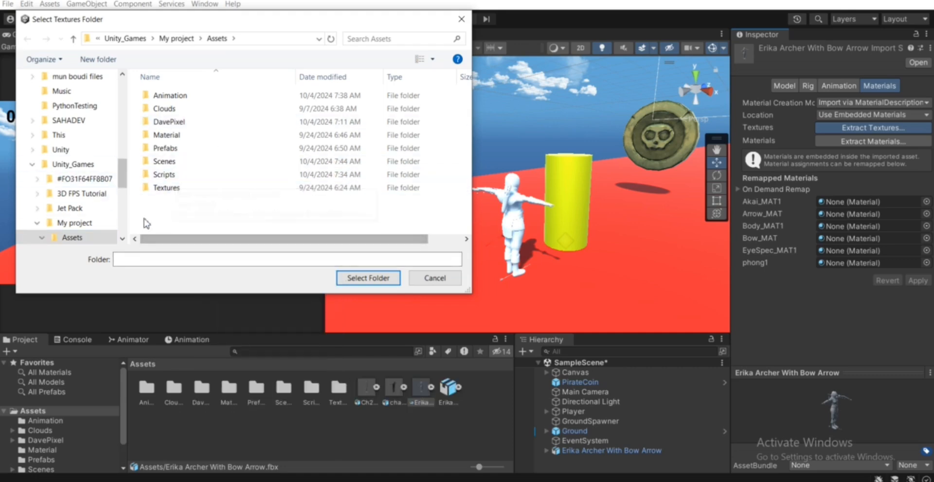
{"action": "left_click", "coordinate": [164, 188]}
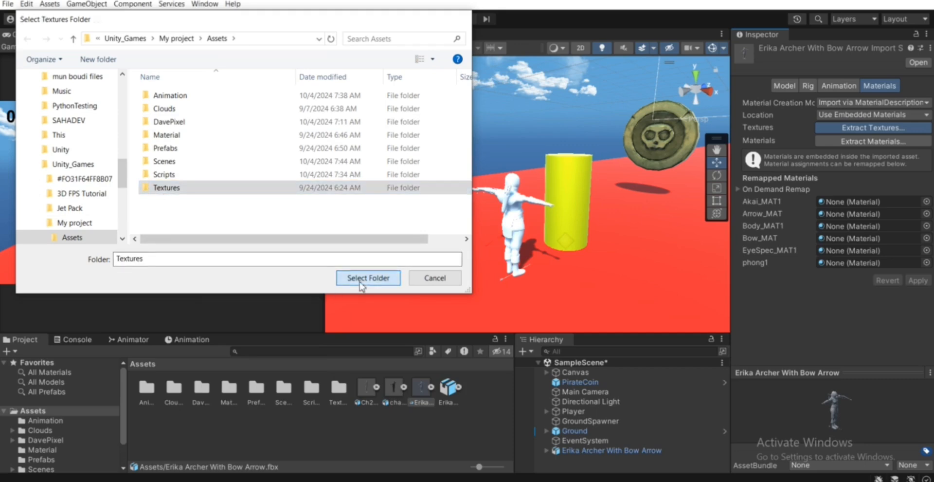
{"action": "left_click", "coordinate": [363, 282]}
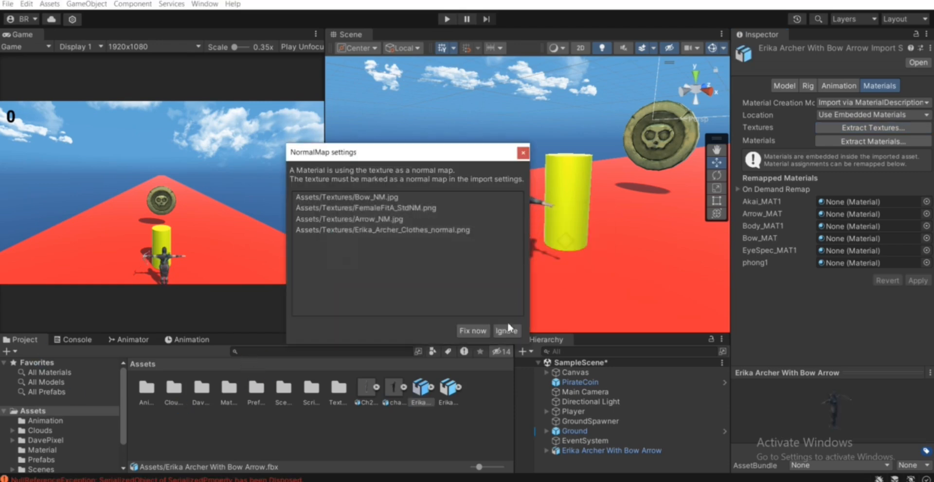
- Let Unity fix the normal map import settings for the extracted bow, body, arrow and clothes textures
{"action": "left_click_drag", "start_coordinate": [474, 154], "coordinate": [794, 122]}
{"action": "scroll", "coordinate": [582, 219], "scroll_direction": "up", "scroll_amount": 1}
{"action": "middle_click_drag", "start_coordinate": [582, 219], "coordinate": [501, 197]}
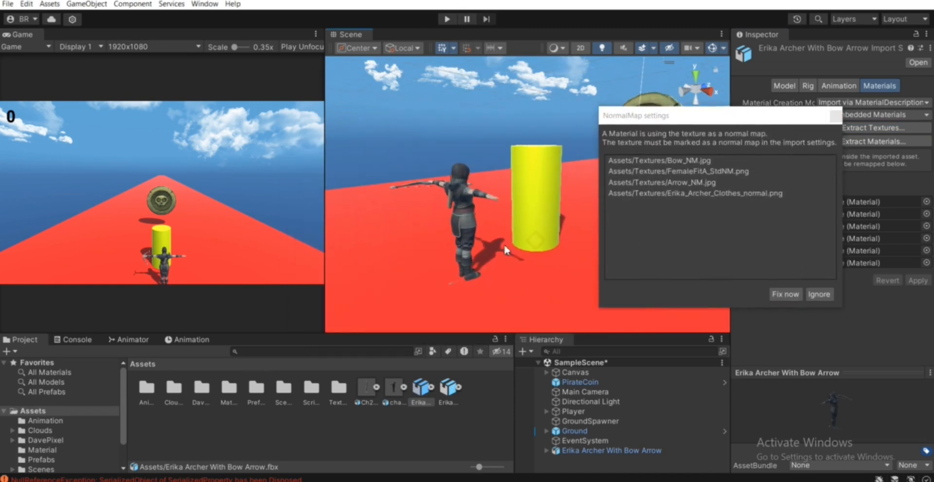
{"action": "left_click_drag", "start_coordinate": [702, 123], "coordinate": [610, 129]}
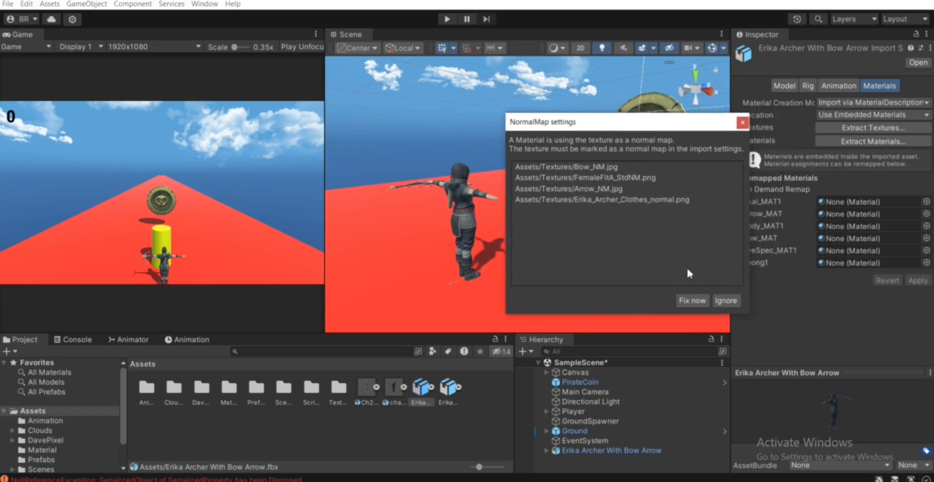
{"action": "left_click", "coordinate": [695, 304]}
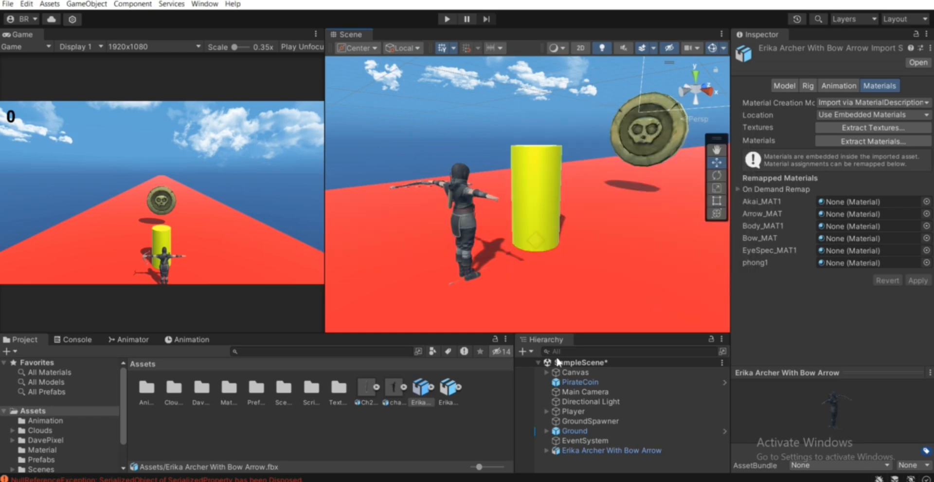
- Check the Console, return to the project assets and examine the textured archer in the scene up close
{"action": "left_click", "coordinate": [65, 341]}
{"action": "left_click", "coordinate": [15, 351]}
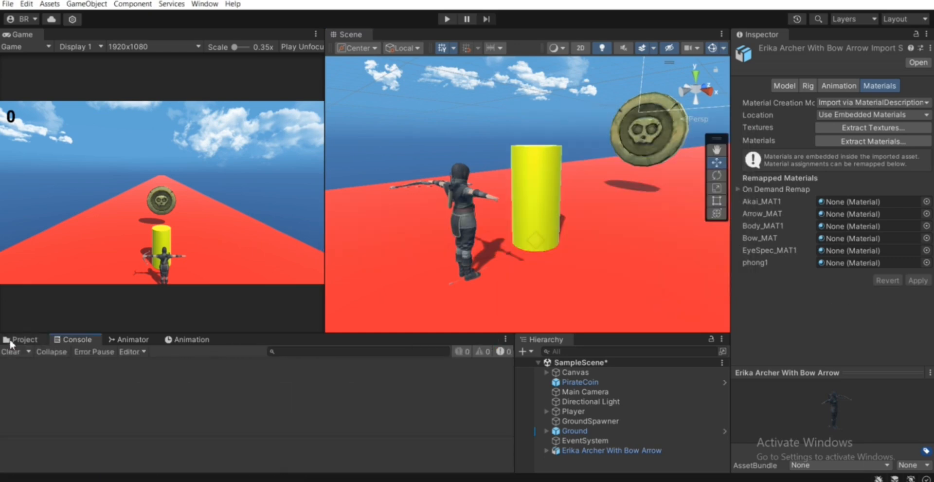
{"action": "left_click", "coordinate": [20, 339]}
{"action": "middle_click_drag", "start_coordinate": [435, 237], "coordinate": [536, 260]}
{"action": "left_click_drag", "start_coordinate": [537, 260], "coordinate": [536, 273]}
{"action": "left_click_drag", "start_coordinate": [613, 271], "coordinate": [564, 274]}
{"action": "scroll", "coordinate": [560, 237], "scroll_direction": "up", "scroll_amount": 2}
{"action": "middle_click_drag", "start_coordinate": [564, 274], "coordinate": [503, 264]}
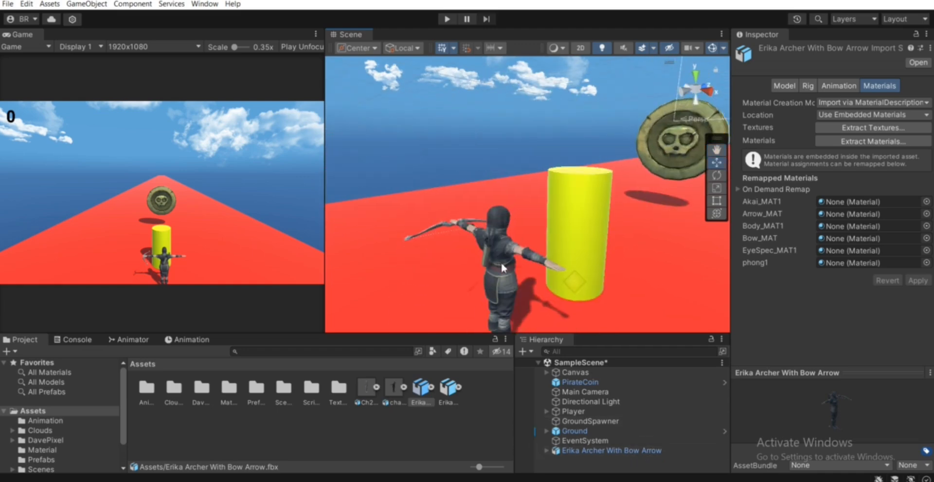
{"action": "scroll", "coordinate": [500, 259], "scroll_direction": "down", "scroll_amount": 2}
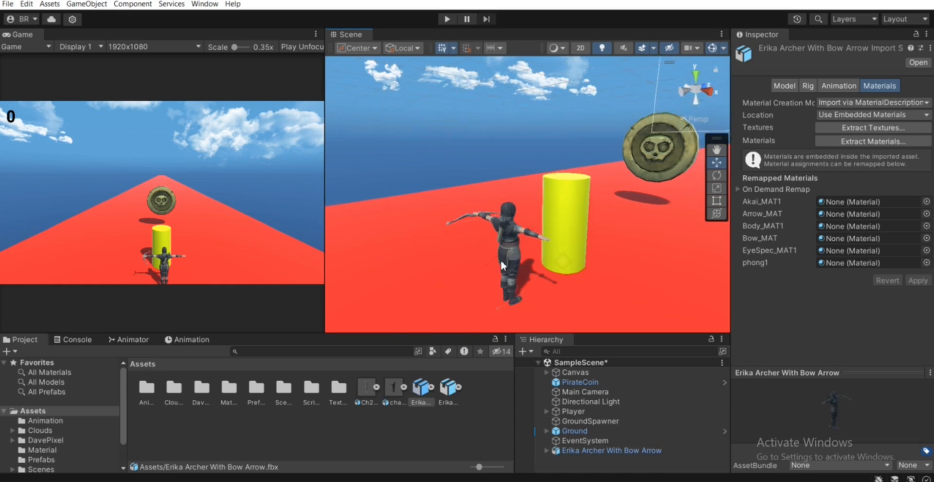
- Set the scale of the Erika Archer With Bow Arrow object in the scene to 2 on X, Y and Z
{"action": "left_click", "coordinate": [589, 450]}
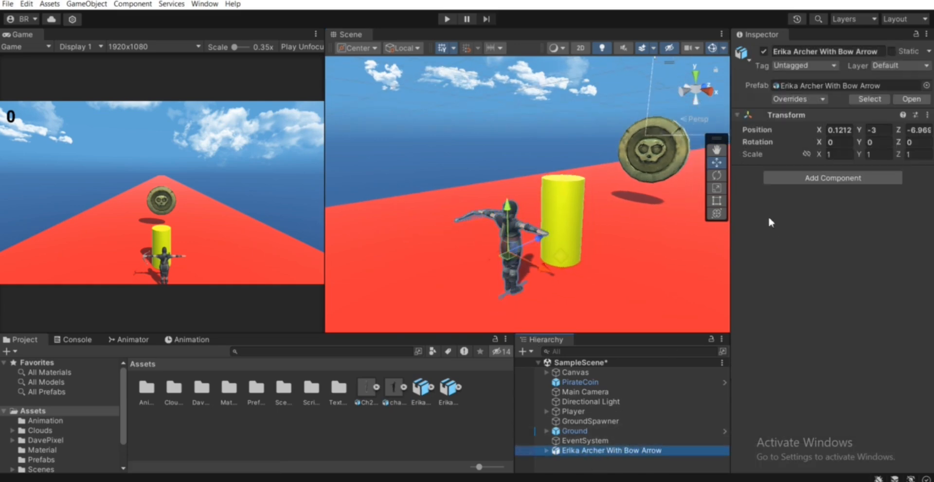
{"action": "left_click", "coordinate": [837, 154]}
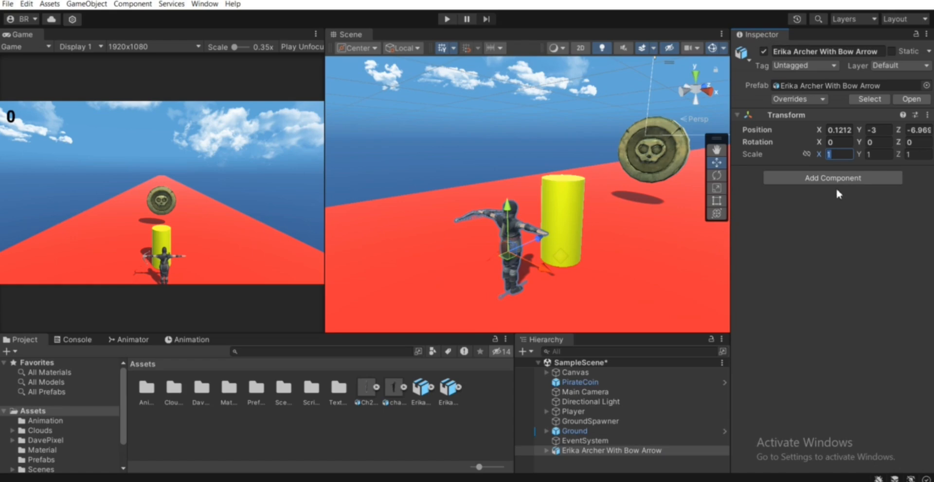
{"action": "type", "text": "2"}
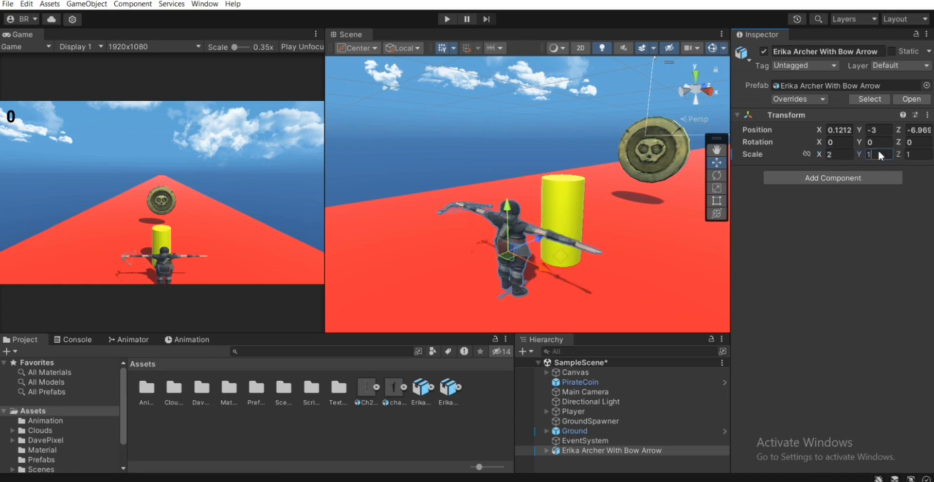
{"action": "type", "text": "2"}
{"action": "key", "text": "Tab"}
{"action": "type", "text": "2"}
{"action": "middle_click_drag", "start_coordinate": [475, 219], "coordinate": [511, 269]}
{"action": "scroll", "coordinate": [512, 245], "scroll_direction": "down", "scroll_amount": 2}
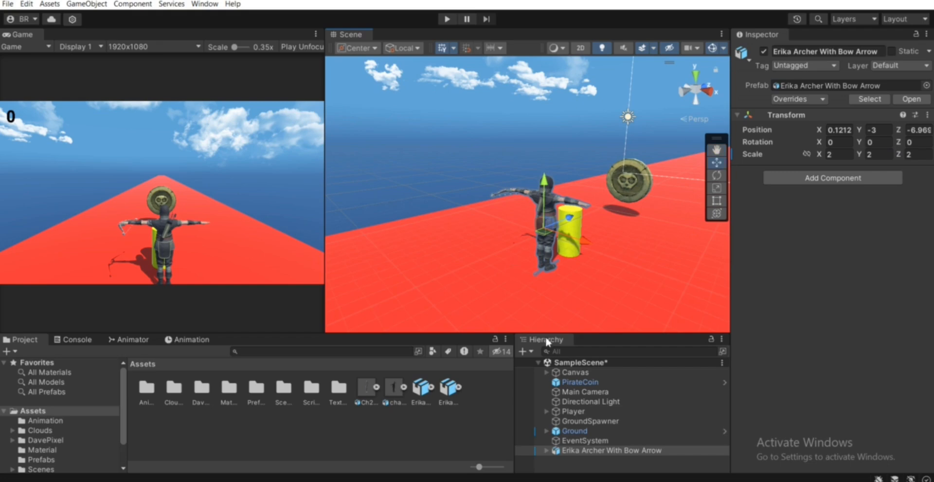
- Deactivate the yellow cylinder Player object in the scene
{"action": "left_click", "coordinate": [583, 441]}
{"action": "left_click", "coordinate": [578, 383]}
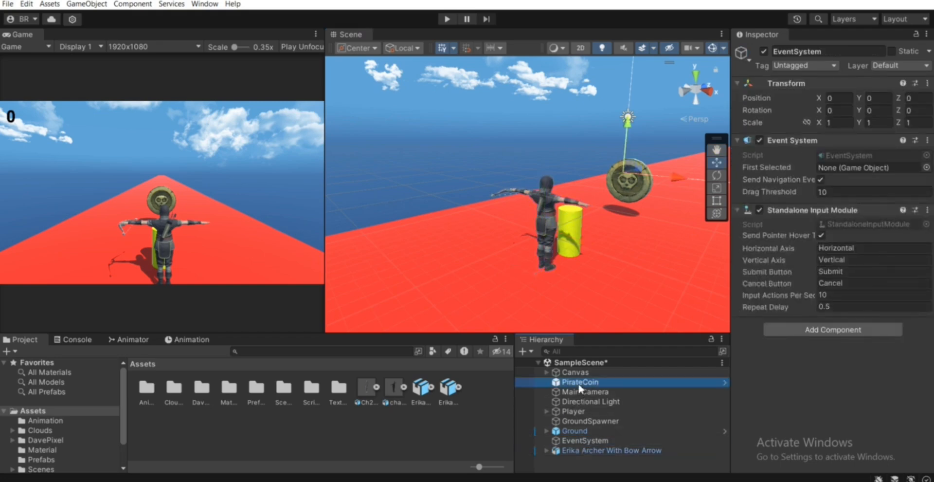
{"action": "left_click", "coordinate": [574, 411]}
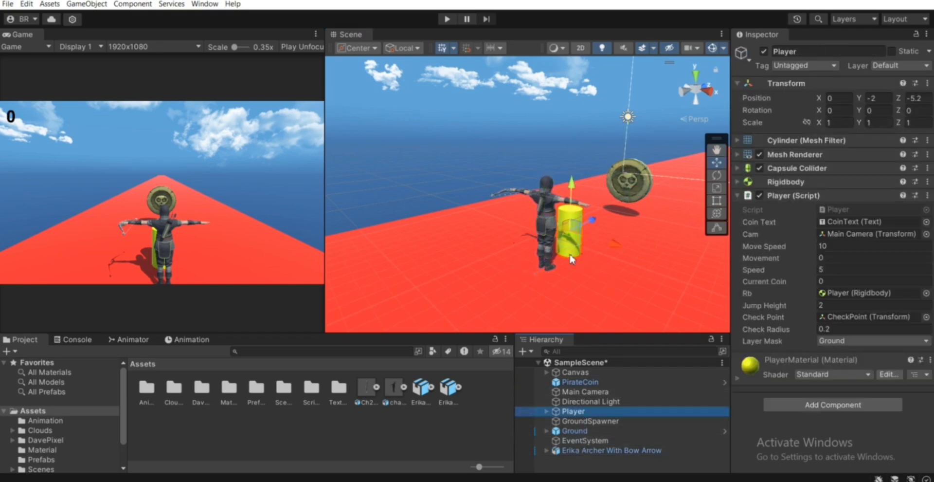
{"action": "scroll", "coordinate": [589, 242], "scroll_direction": "up", "scroll_amount": 2}
{"action": "scroll", "coordinate": [588, 242], "scroll_direction": "up", "scroll_amount": 2}
{"action": "middle_click_drag", "start_coordinate": [603, 235], "coordinate": [582, 244]}
{"action": "scroll", "coordinate": [574, 244], "scroll_direction": "up", "scroll_amount": 2}
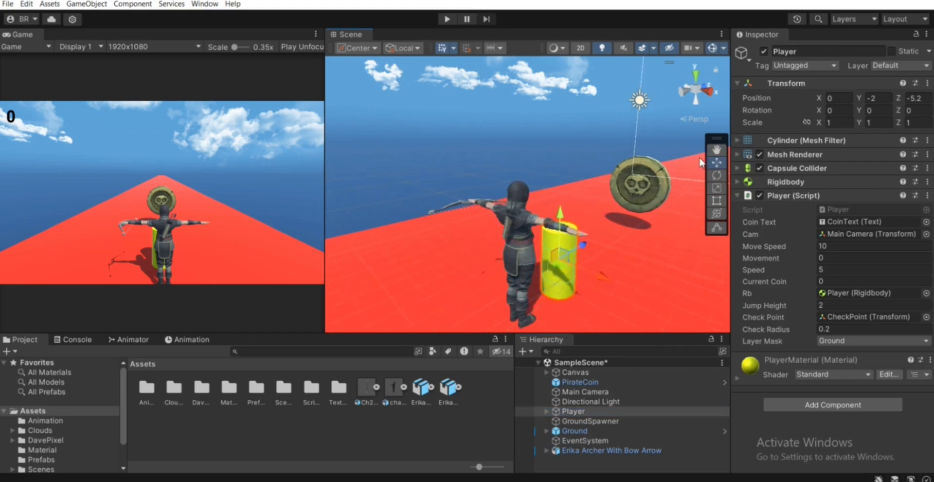
{"action": "left_click", "coordinate": [764, 51]}
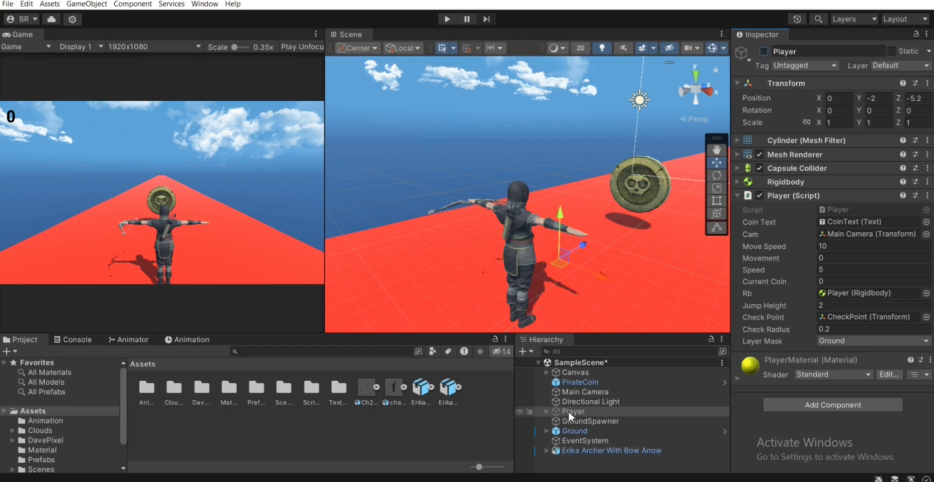
{"action": "middle_click_drag", "start_coordinate": [580, 273], "coordinate": [605, 239]}
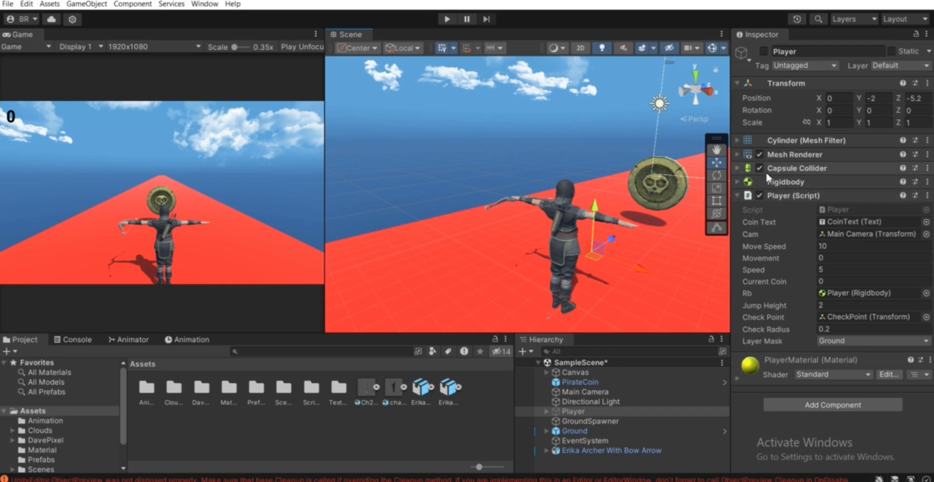
- Move the Erika Archer With Bow Arrow object to the first place in the scene hierarchy and rename it Player
{"action": "left_click", "coordinate": [621, 452]}
{"action": "left_click_drag", "start_coordinate": [626, 451], "coordinate": [599, 368]}
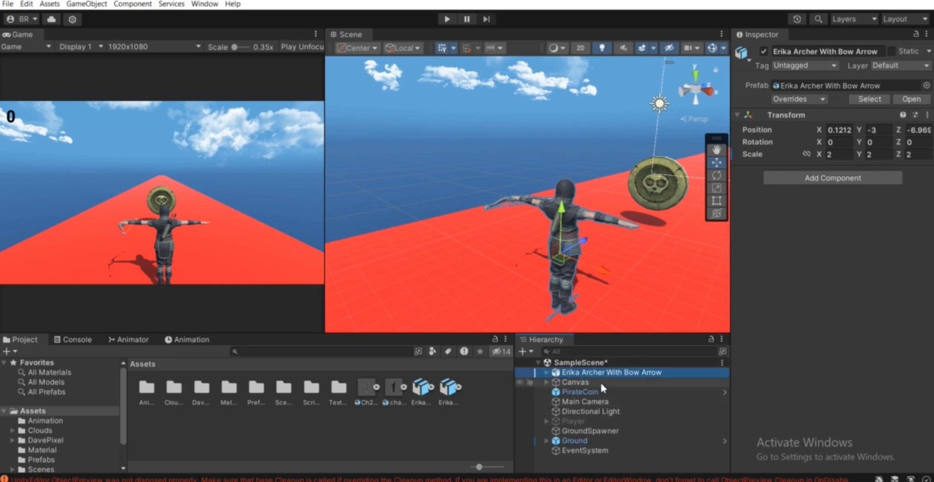
{"action": "left_click", "coordinate": [838, 51]}
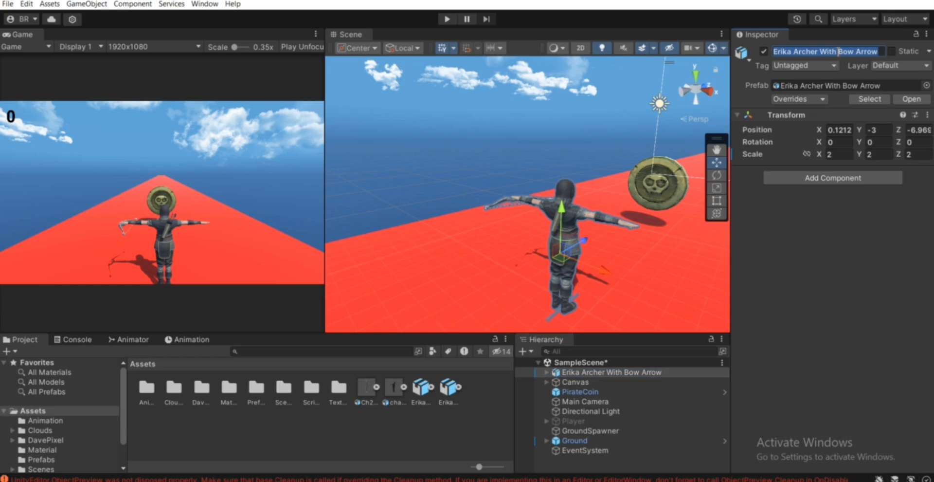
{"action": "type", "text": "Play"}
{"action": "key", "text": "Return"}
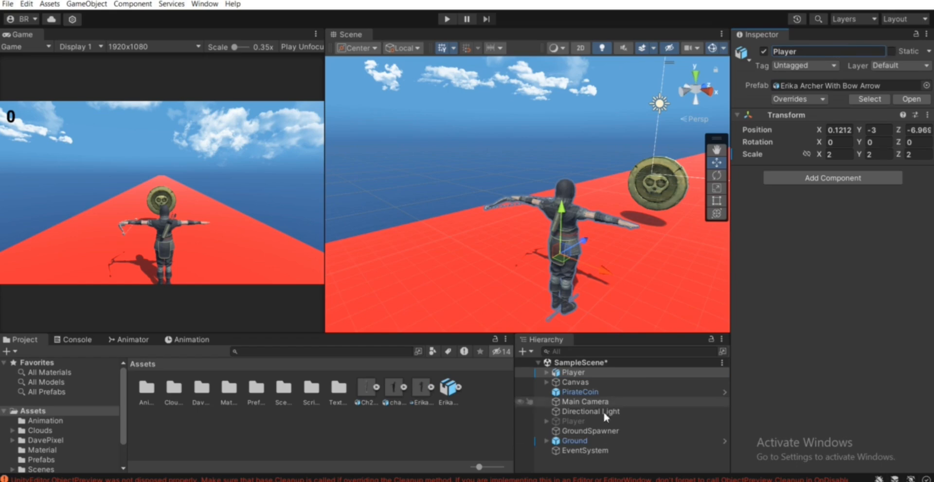
- Check the components of the deactivated cylinder Player and add a Rigidbody to the archer Player
{"action": "left_click", "coordinate": [613, 421]}
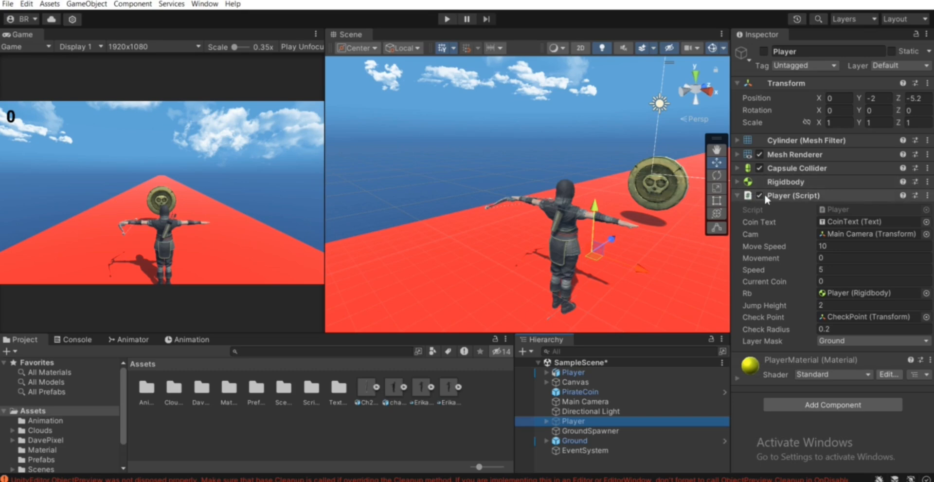
{"action": "left_click", "coordinate": [579, 372]}
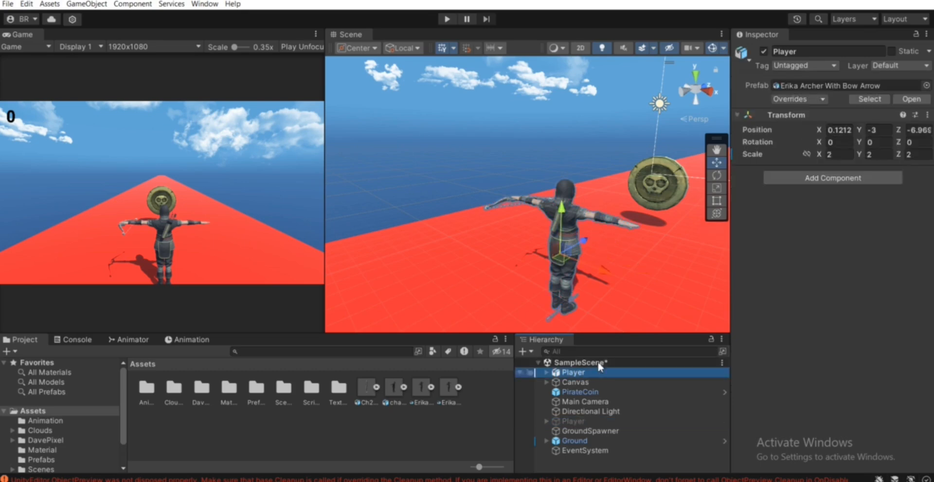
{"action": "left_click", "coordinate": [806, 178]}
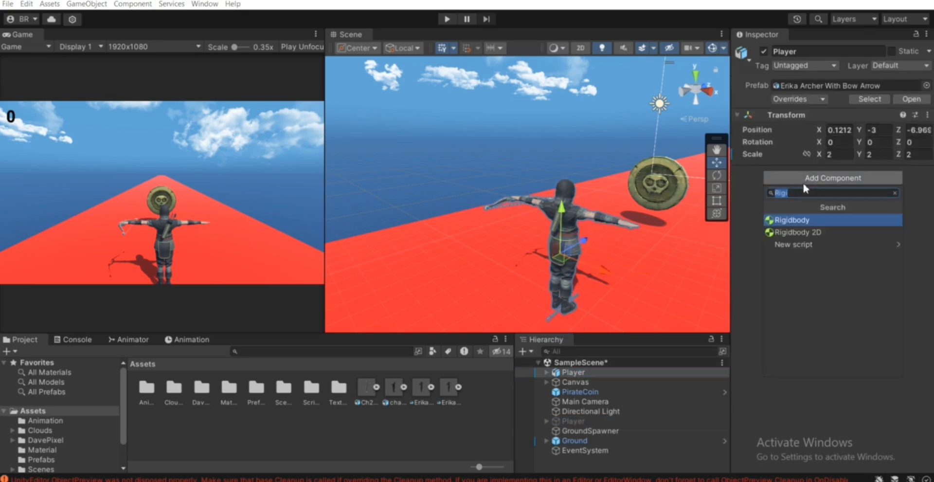
{"action": "type", "text": "Rigi"}
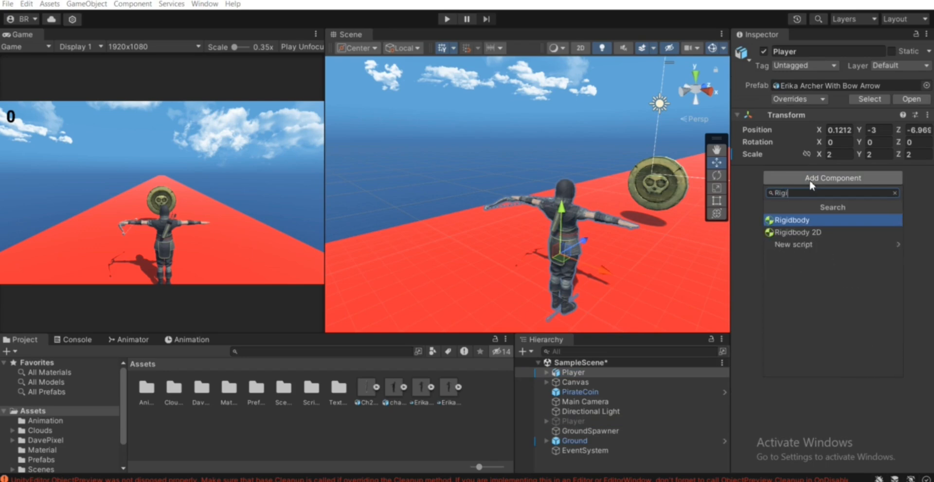
{"action": "key", "text": "Return"}
- Set the archer's Rigidbody to mass 3 and Continuous collision detection, and freeze its rotation on Z
{"action": "left_click", "coordinate": [810, 170]}
{"action": "left_click", "coordinate": [811, 187]}
{"action": "type", "text": "3"}
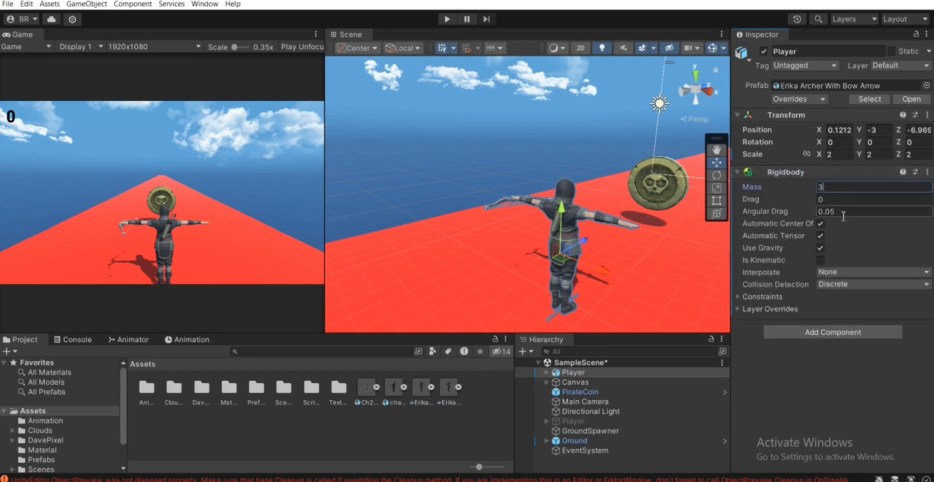
{"action": "left_click", "coordinate": [822, 286]}
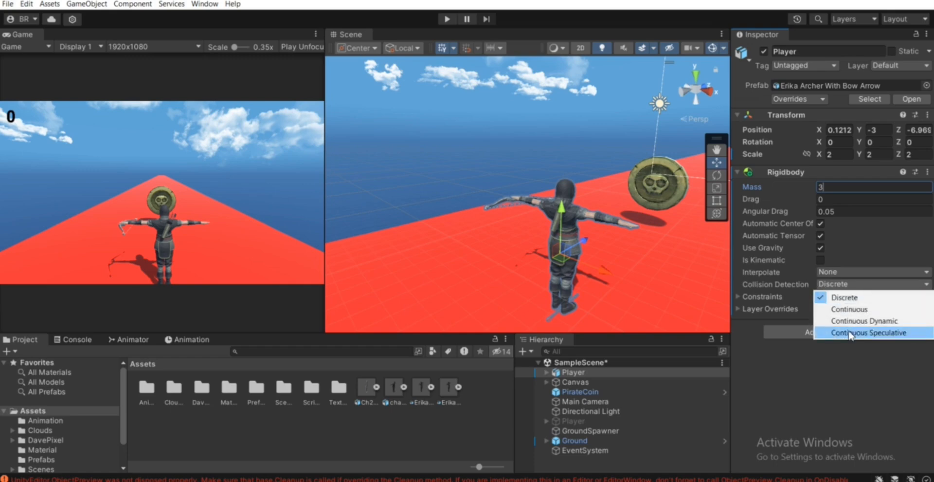
{"action": "left_click", "coordinate": [849, 309]}
{"action": "left_click", "coordinate": [789, 293]}
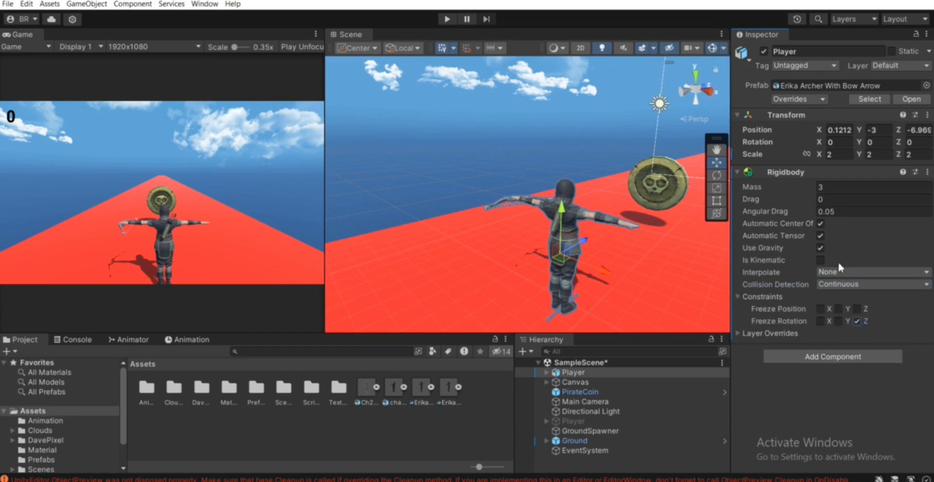
{"action": "left_click", "coordinate": [783, 171]}
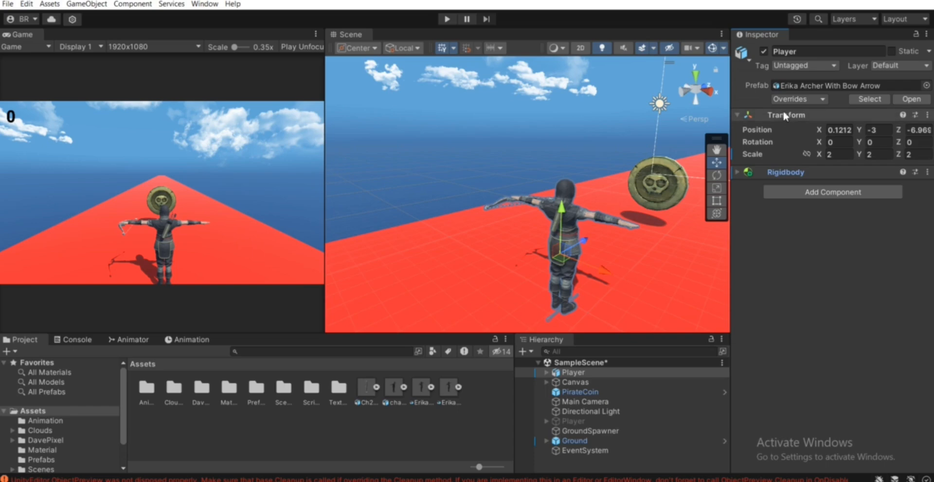
- Add a Capsule Collider to the archer Player
{"action": "left_click", "coordinate": [784, 113]}
{"action": "left_click", "coordinate": [790, 147]}
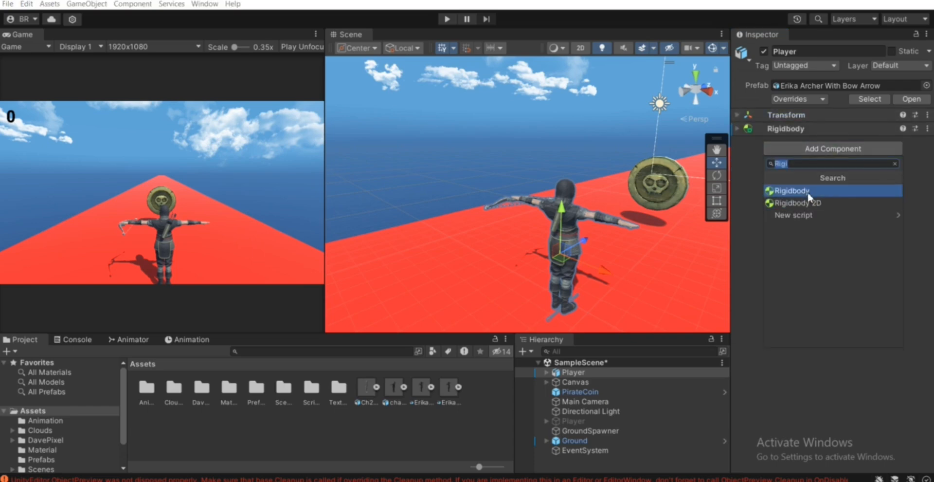
{"action": "type", "text": "Ca"}
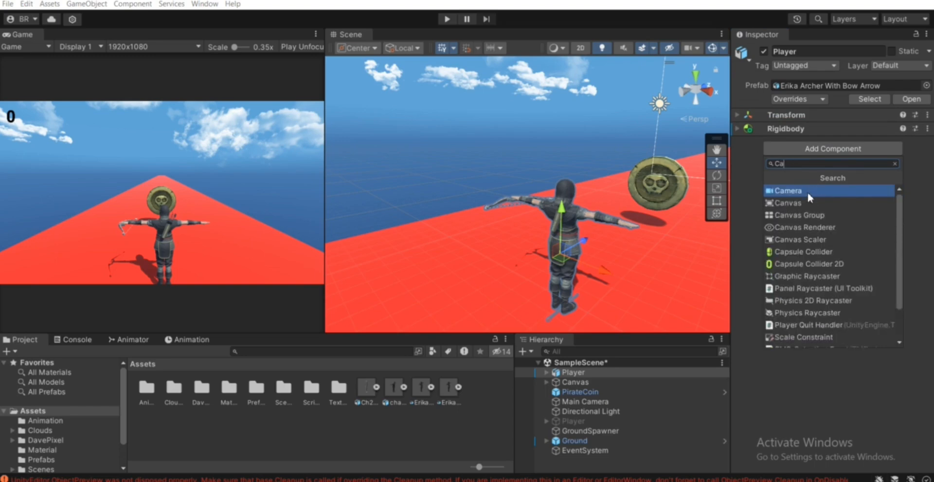
{"action": "type", "text": "p"}
{"action": "left_click", "coordinate": [808, 191]}
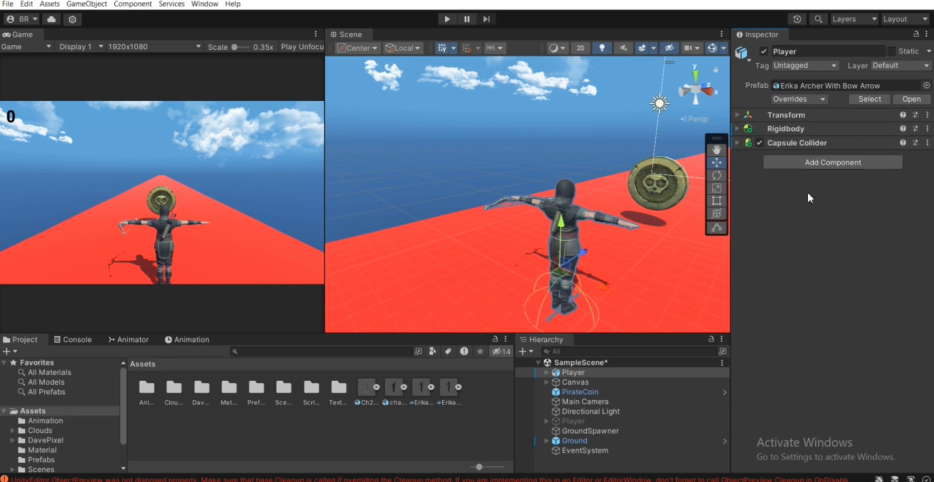
- Stretch the capsule collider up to the archer's head, to a height of about 2.3, and narrow its radius to 0.14
{"action": "middle_click_drag", "start_coordinate": [621, 273], "coordinate": [541, 217]}
{"action": "scroll", "coordinate": [616, 230], "scroll_direction": "up", "scroll_amount": 3}
{"action": "left_click", "coordinate": [776, 143]}
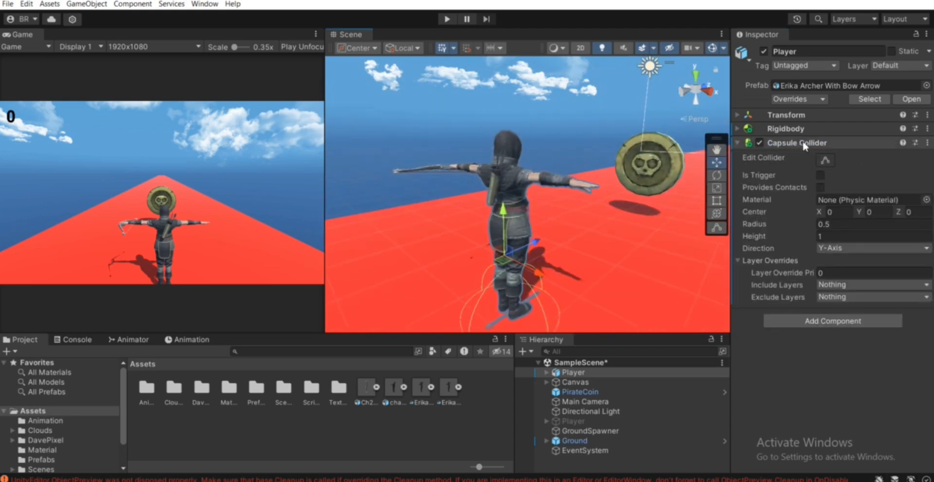
{"action": "left_click", "coordinate": [830, 162]}
{"action": "middle_click_drag", "start_coordinate": [540, 258], "coordinate": [590, 264]}
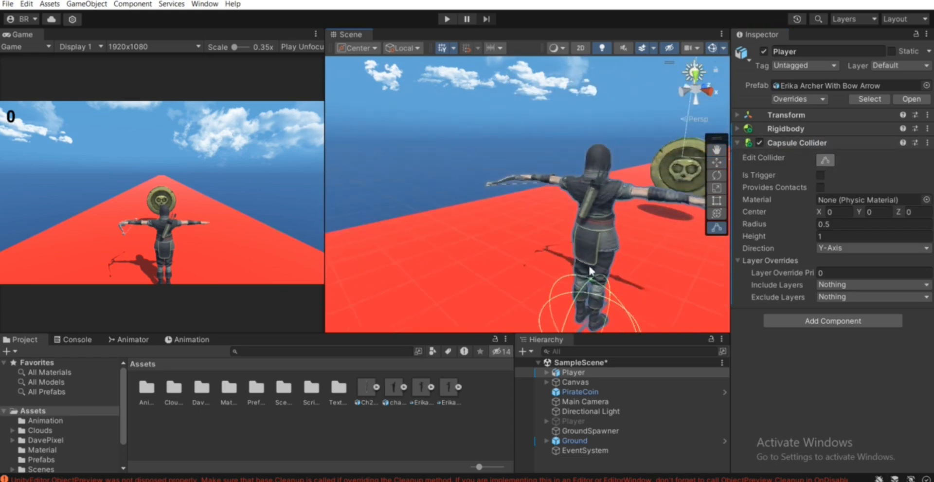
{"action": "left_click_drag", "start_coordinate": [591, 280], "coordinate": [609, 144]}
{"action": "scroll", "coordinate": [663, 176], "scroll_direction": "down", "scroll_amount": 2}
{"action": "left_click_drag", "start_coordinate": [664, 221], "coordinate": [749, 251], "text": "alt"}
{"action": "left_click_drag", "start_coordinate": [810, 223], "coordinate": [798, 228]}
{"action": "left_click_drag", "start_coordinate": [636, 245], "coordinate": [616, 256], "text": "alt"}
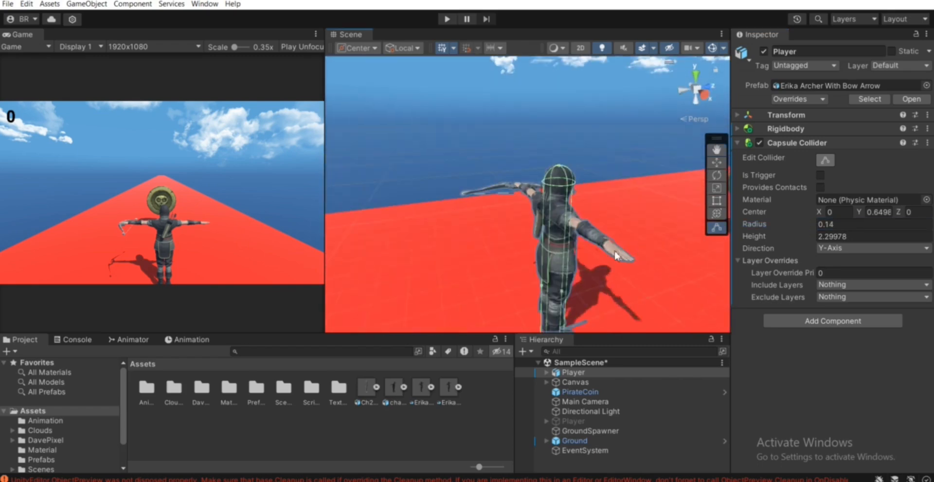
- Set the capsule collider's radius to 0.2
{"action": "scroll", "coordinate": [616, 256], "scroll_direction": "up", "scroll_amount": 3}
{"action": "left_click", "coordinate": [846, 225]}
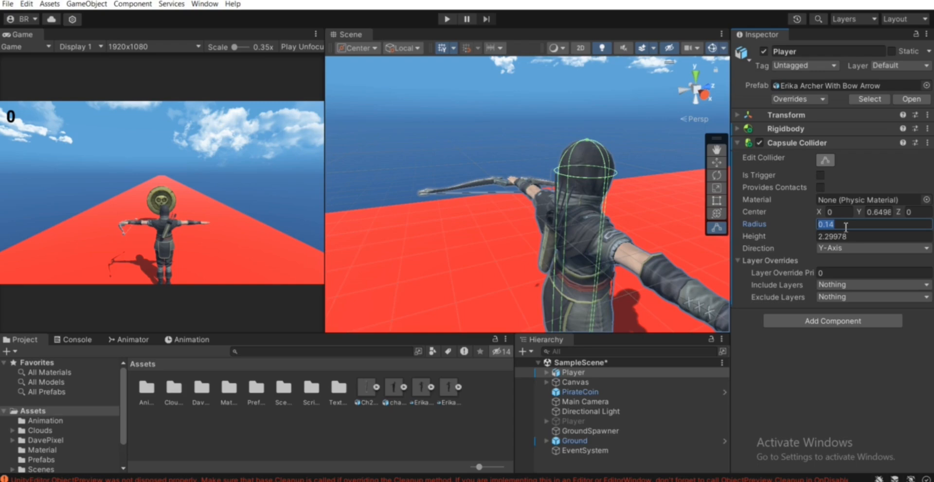
{"action": "type", "text": ".2"}
- Refit the capsule collider to the archer's body with a height of about 1.9 and a Y centre of about 0.85
{"action": "mouse_move", "coordinate": [680, 220]}
{"action": "middle_mouse_down"}
{"action": "mouse_move", "coordinate": [652, 210]}
{"action": "mouse_move", "coordinate": [678, 203]}
{"action": "mouse_move", "coordinate": [693, 171]}
{"action": "mouse_move", "coordinate": [691, 228]}
{"action": "middle_mouse_up"}
{"action": "left_click_drag", "start_coordinate": [864, 213], "coordinate": [872, 214]}
{"action": "scroll", "coordinate": [626, 194], "scroll_direction": "up", "scroll_amount": 2}
{"action": "mouse_move", "coordinate": [625, 195]}
{"action": "middle_mouse_down"}
{"action": "mouse_move", "coordinate": [582, 184]}
{"action": "mouse_move", "coordinate": [638, 200]}
{"action": "mouse_move", "coordinate": [617, 195]}
{"action": "middle_mouse_up"}
{"action": "scroll", "coordinate": [613, 175], "scroll_direction": "up", "scroll_amount": 1}
{"action": "left_click_drag", "start_coordinate": [638, 222], "coordinate": [639, 279]}
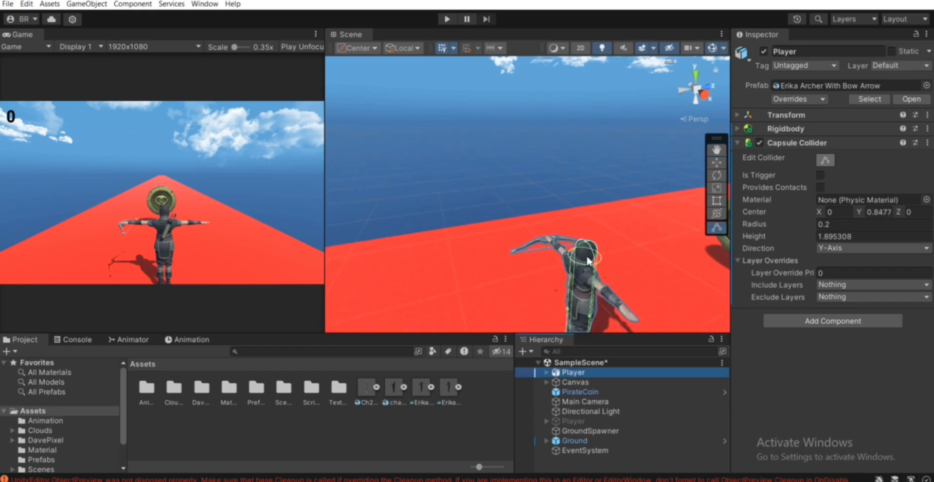
{"action": "scroll", "coordinate": [612, 203], "scroll_direction": "down", "scroll_amount": 4}
{"action": "middle_click_drag", "start_coordinate": [611, 203], "coordinate": [602, 235]}
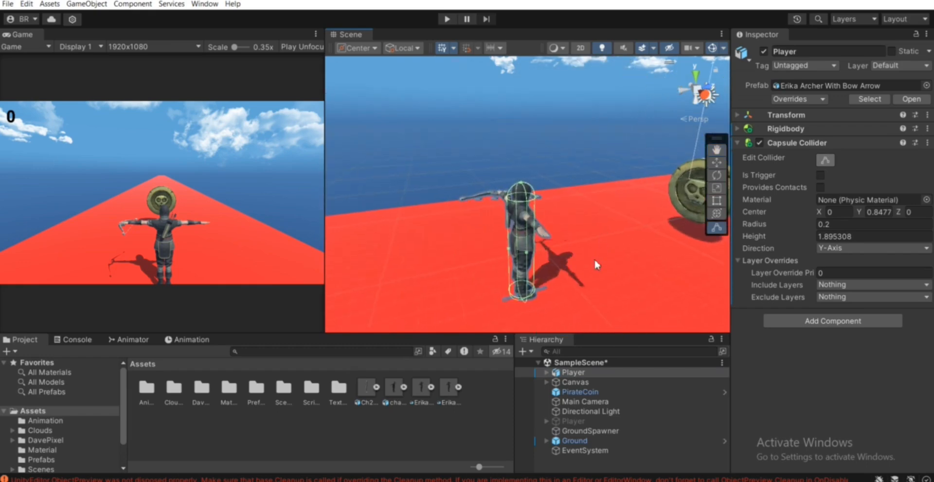
{"action": "left_click_drag", "start_coordinate": [442, 268], "coordinate": [523, 267], "text": "alt"}
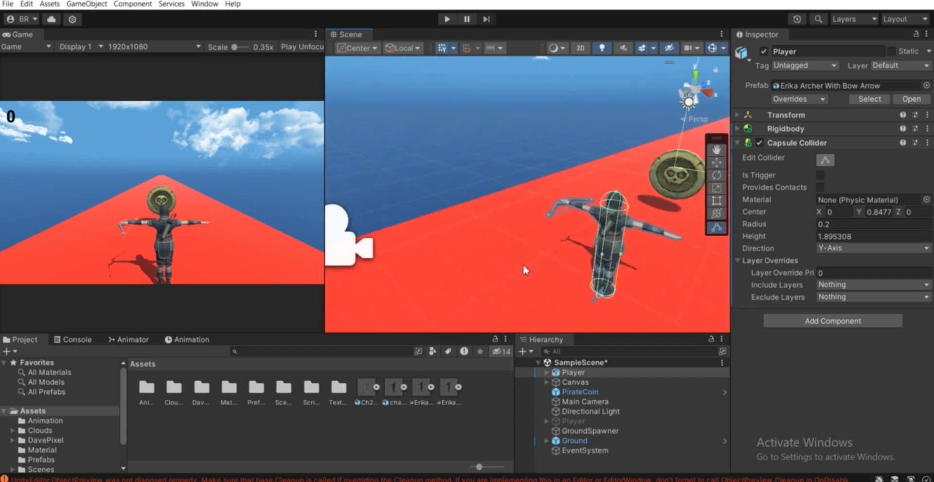
{"action": "middle_click_drag", "start_coordinate": [648, 267], "coordinate": [566, 209]}
{"action": "left_click", "coordinate": [790, 143]}
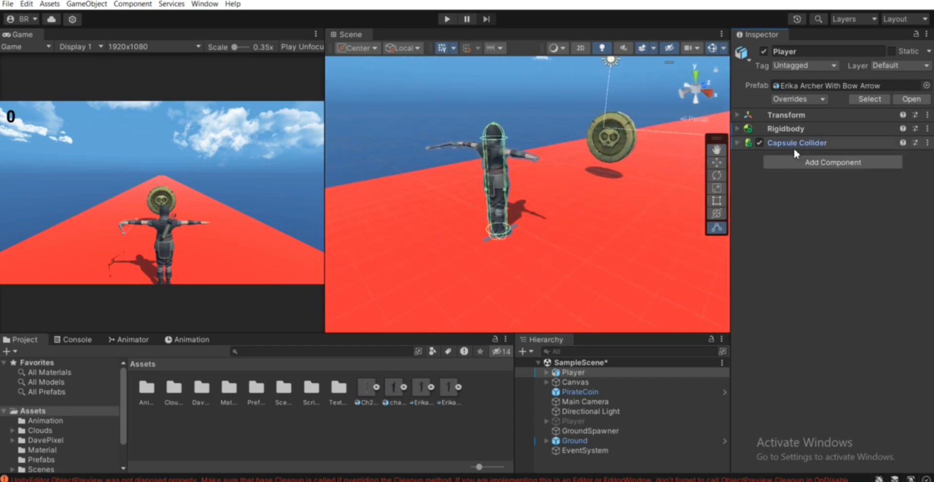
- Add the Player script to the archer Player
{"action": "left_click", "coordinate": [801, 164]}
{"action": "type", "text": "Player"}
{"action": "key", "text": "Return"}
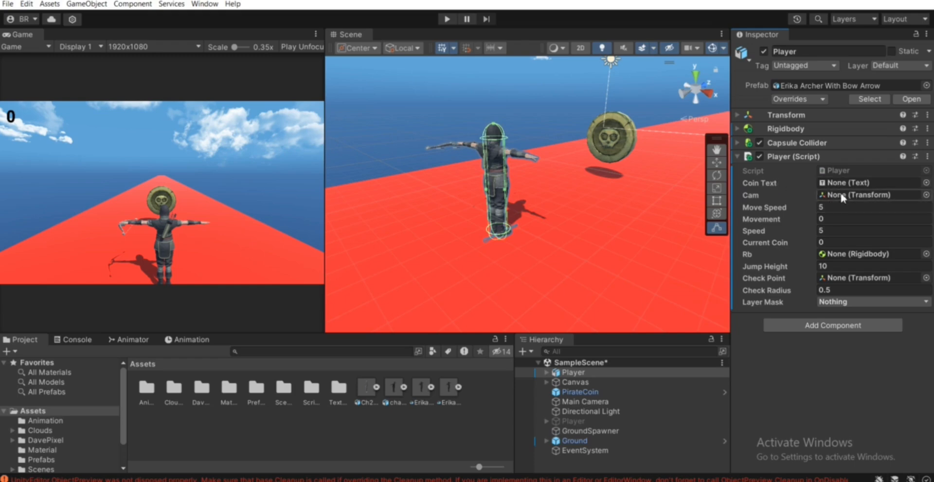
- Copy the Player script component of the deactivated cylinder and paste its values onto the archer's Player script
{"action": "left_click", "coordinate": [570, 421]}
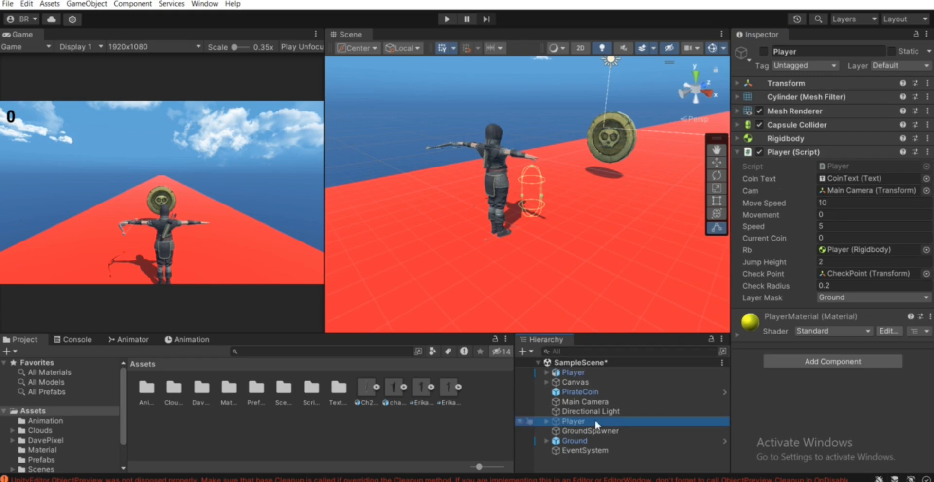
{"action": "right_click", "coordinate": [797, 154]}
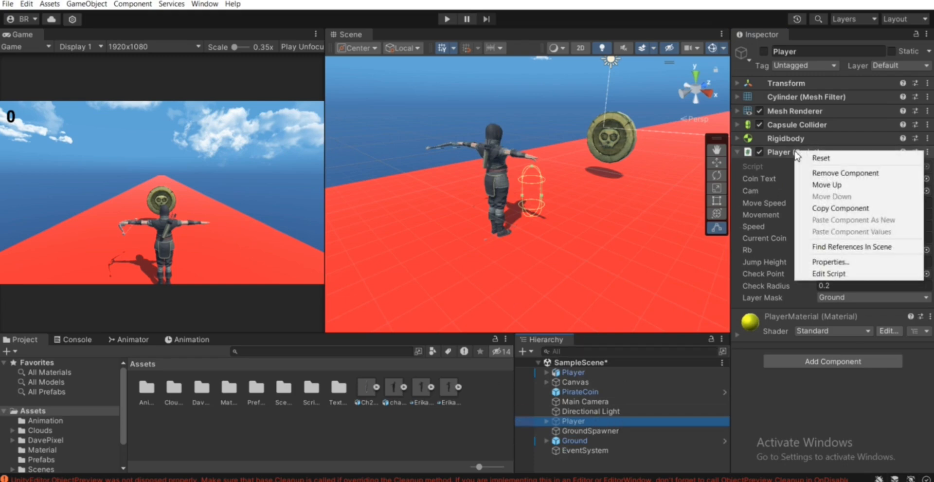
{"action": "left_click", "coordinate": [850, 211]}
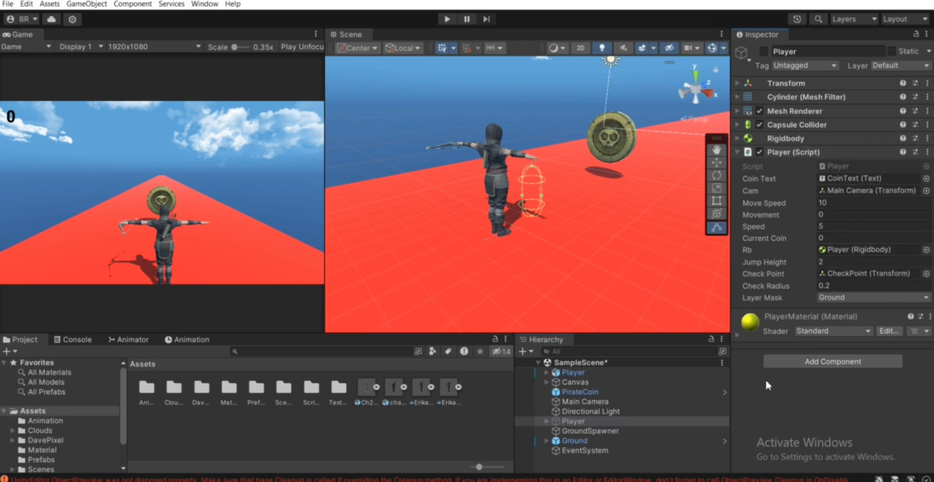
{"action": "left_click", "coordinate": [560, 373]}
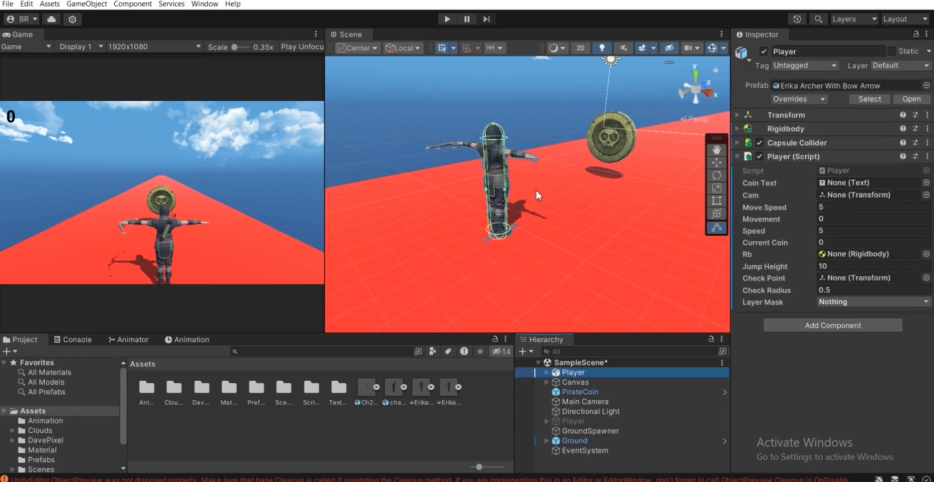
{"action": "middle_click_drag", "start_coordinate": [537, 192], "coordinate": [565, 239]}
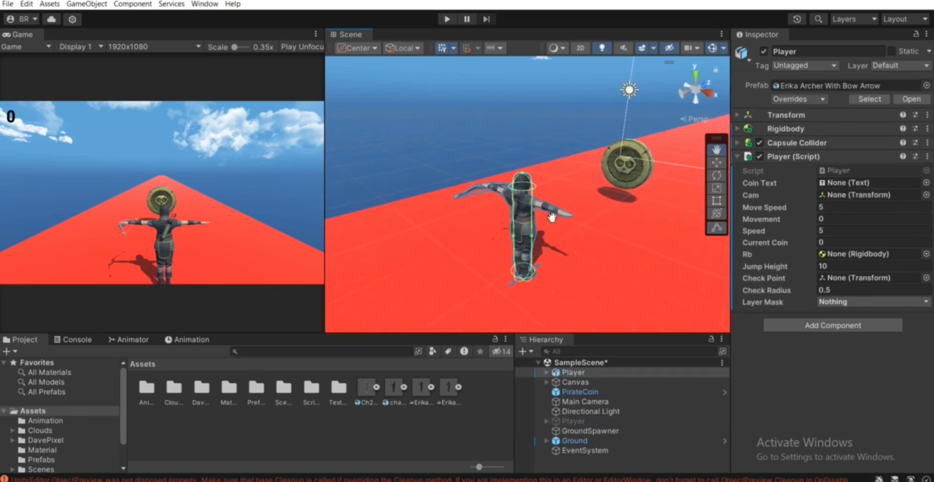
{"action": "right_click", "coordinate": [784, 161]}
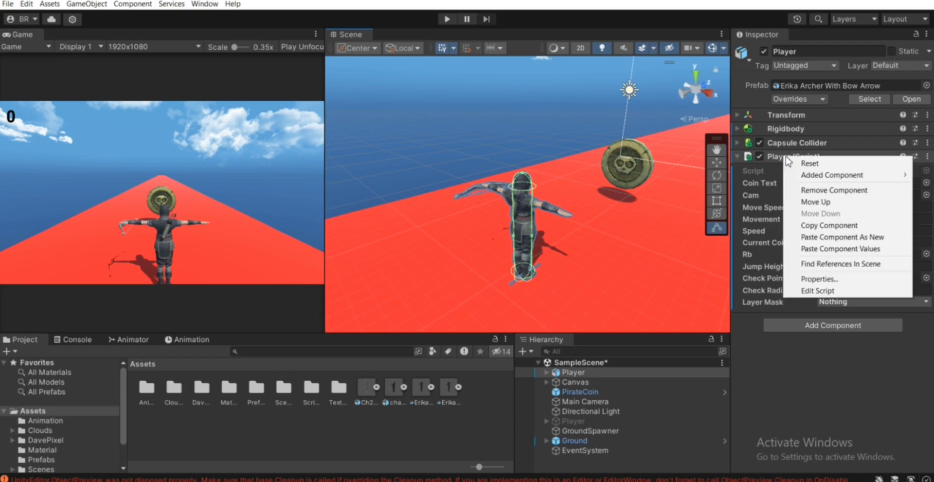
{"action": "left_click", "coordinate": [822, 249]}
{"action": "middle_click_drag", "start_coordinate": [577, 226], "coordinate": [579, 186]}
{"action": "scroll", "coordinate": [591, 217], "scroll_direction": "up", "scroll_amount": 3}
{"action": "scroll", "coordinate": [582, 225], "scroll_direction": "up", "scroll_amount": 3}
{"action": "scroll", "coordinate": [591, 195], "scroll_direction": "down", "scroll_amount": 3}
{"action": "middle_click_drag", "start_coordinate": [592, 217], "coordinate": [592, 192]}
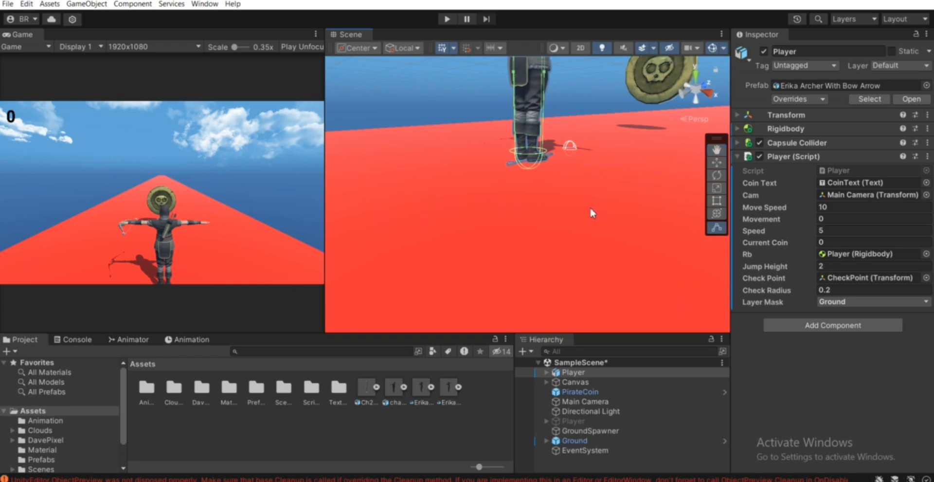
- Create an empty child object named CheckPoint under the archer Player
{"action": "left_click", "coordinate": [546, 373]}
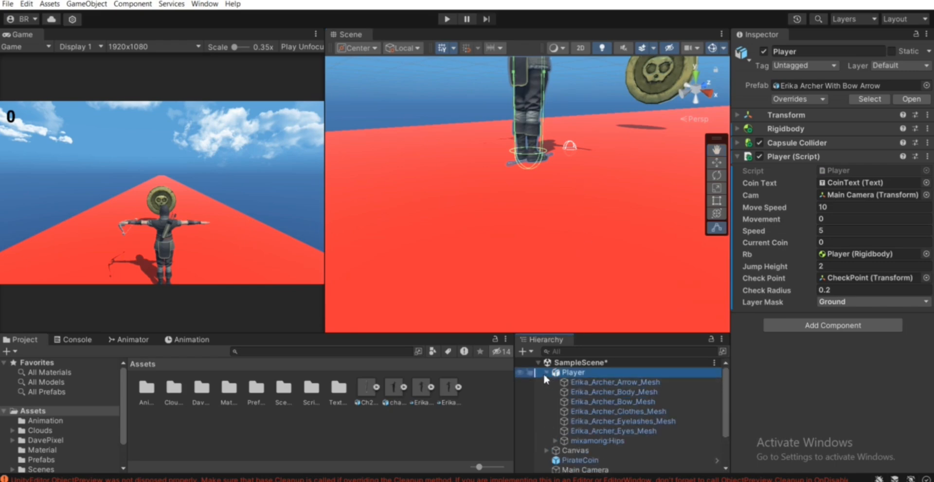
{"action": "left_click", "coordinate": [546, 373]}
{"action": "middle_click_drag", "start_coordinate": [538, 154], "coordinate": [573, 265]}
{"action": "scroll", "coordinate": [573, 265], "scroll_direction": "up", "scroll_amount": 2}
{"action": "right_click", "coordinate": [570, 374]}
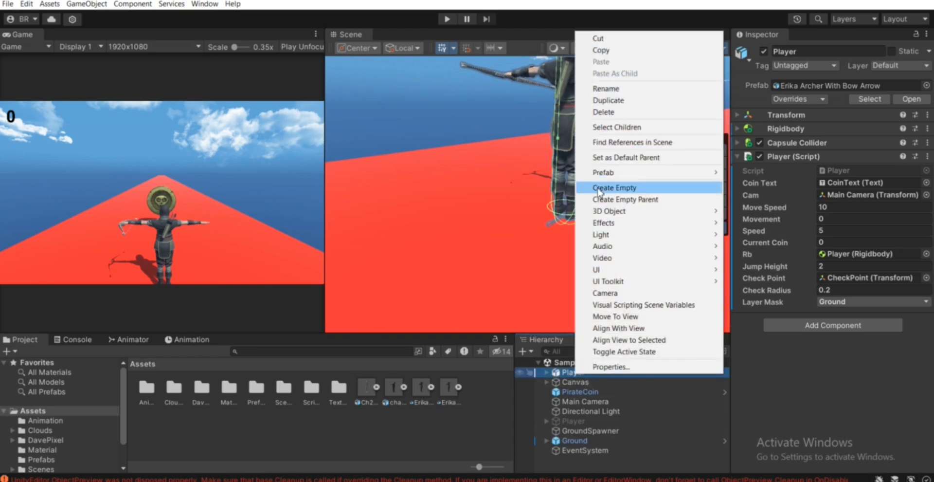
{"action": "left_click", "coordinate": [613, 188]}
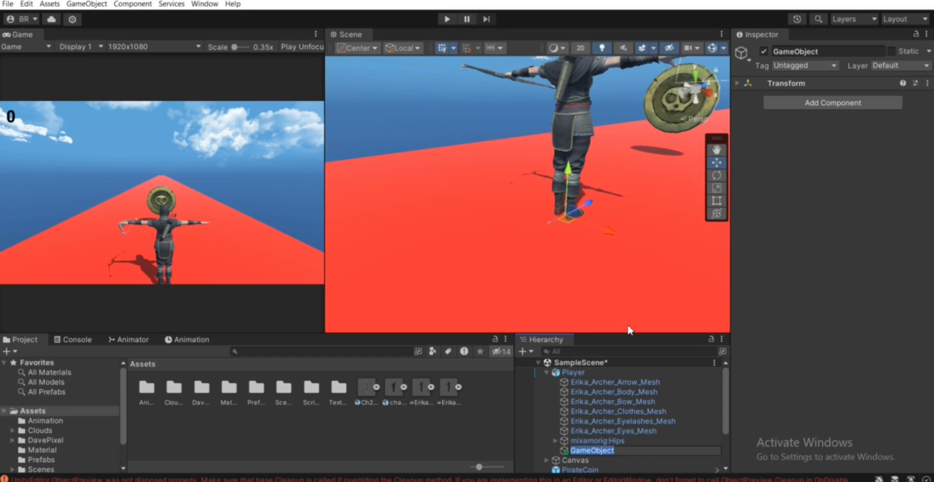
{"action": "type", "text": "Ch"}
{"action": "key", "text": "Return"}
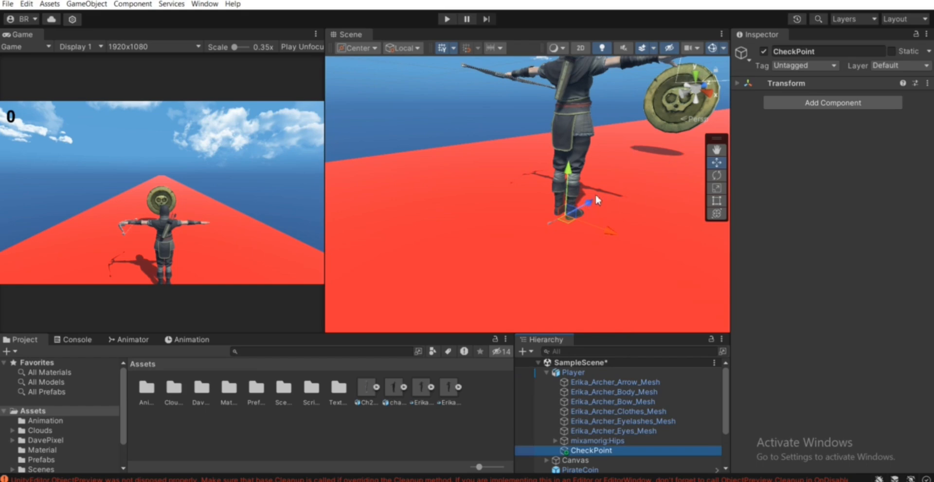
- Assign the new CheckPoint at the archer's feet to the Check Point field of the archer's Player script
{"action": "scroll", "coordinate": [574, 195], "scroll_direction": "down", "scroll_amount": 5}
{"action": "scroll", "coordinate": [530, 186], "scroll_direction": "up", "scroll_amount": 8}
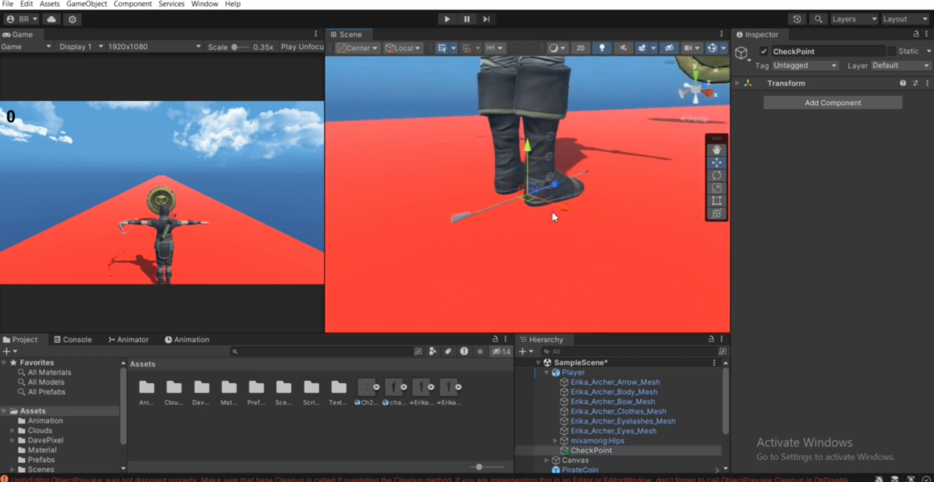
{"action": "left_click_drag", "start_coordinate": [600, 245], "coordinate": [546, 244], "text": "alt"}
{"action": "scroll", "coordinate": [533, 190], "scroll_direction": "up", "scroll_amount": 3}
{"action": "middle_click_drag", "start_coordinate": [534, 192], "coordinate": [614, 136]}
{"action": "left_click_drag", "start_coordinate": [652, 189], "coordinate": [538, 217], "text": "alt"}
{"action": "middle_click_drag", "start_coordinate": [604, 139], "coordinate": [564, 168]}
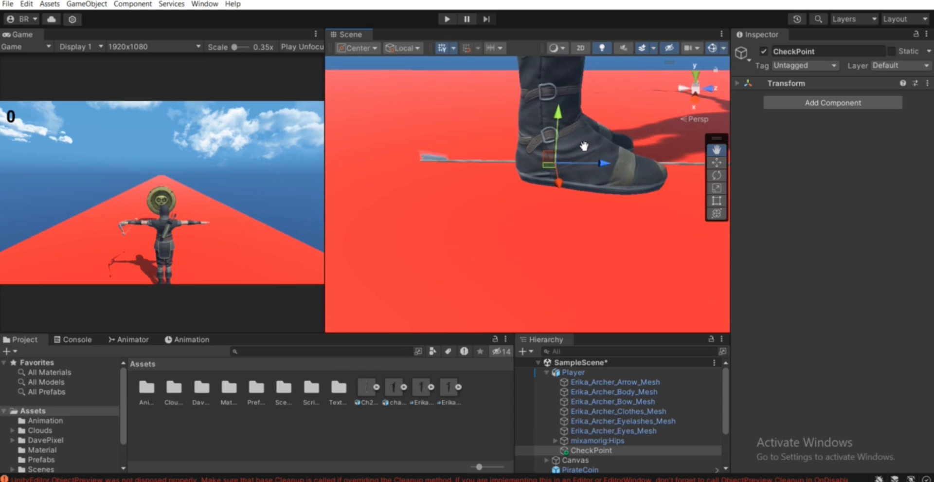
{"action": "left_click", "coordinate": [591, 373]}
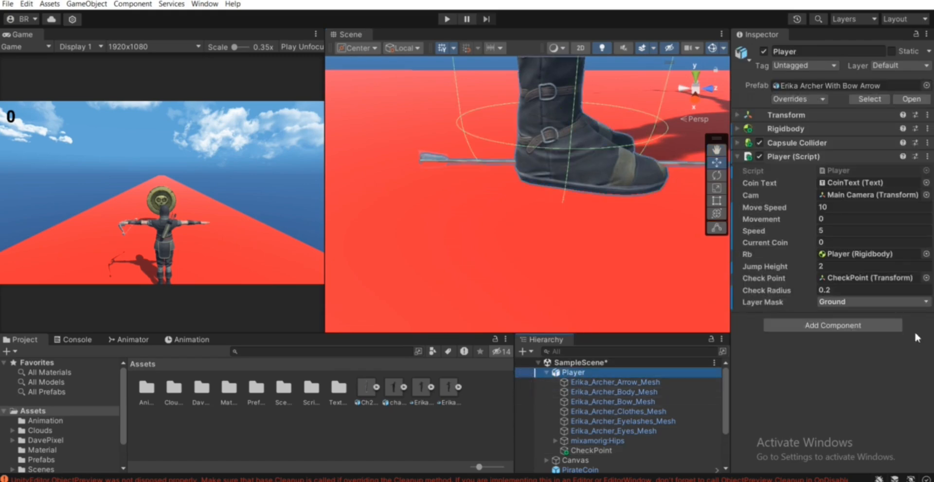
{"action": "left_click_drag", "start_coordinate": [614, 448], "coordinate": [840, 281]}
{"action": "middle_click_drag", "start_coordinate": [591, 203], "coordinate": [619, 168]}
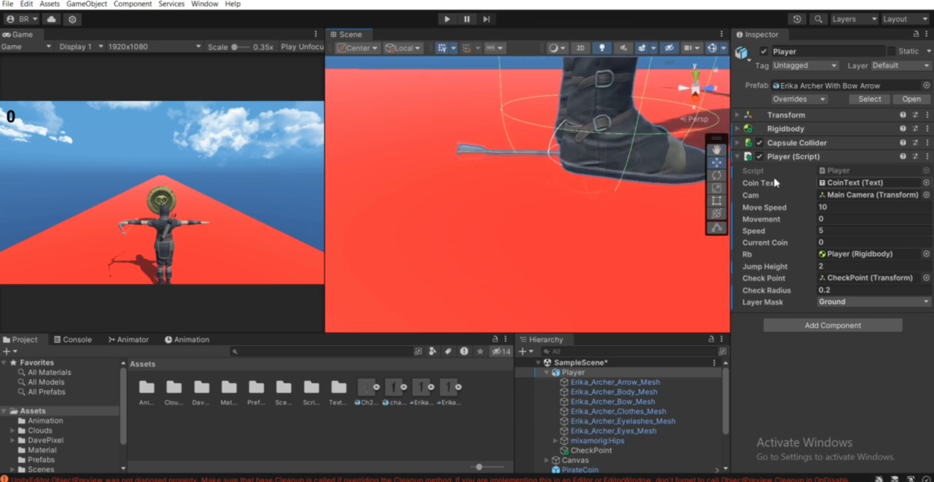
- Raise the lower end of the archer's capsule collider to a height of about 1.77 and a Y centre of about 0.91
{"action": "left_click", "coordinate": [790, 156]}
{"action": "left_click", "coordinate": [797, 142]}
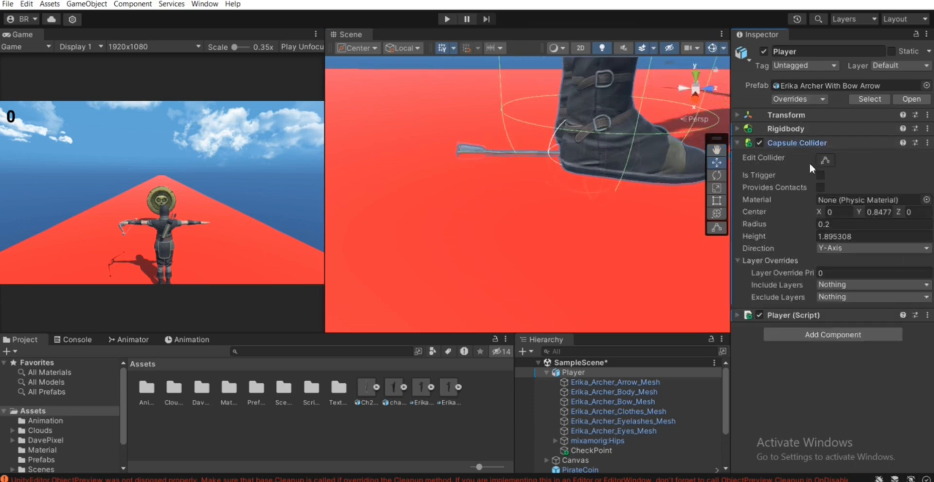
{"action": "left_click", "coordinate": [823, 158]}
{"action": "middle_click_drag", "start_coordinate": [576, 191], "coordinate": [609, 152]}
{"action": "left_click_drag", "start_coordinate": [582, 196], "coordinate": [623, 149], "text": "alt"}
{"action": "left_click", "coordinate": [717, 228]}
{"action": "left_click", "coordinate": [827, 159]}
{"action": "left_click_drag", "start_coordinate": [700, 151], "coordinate": [595, 49], "text": "alt"}
{"action": "middle_click_drag", "start_coordinate": [601, 82], "coordinate": [583, 201]}
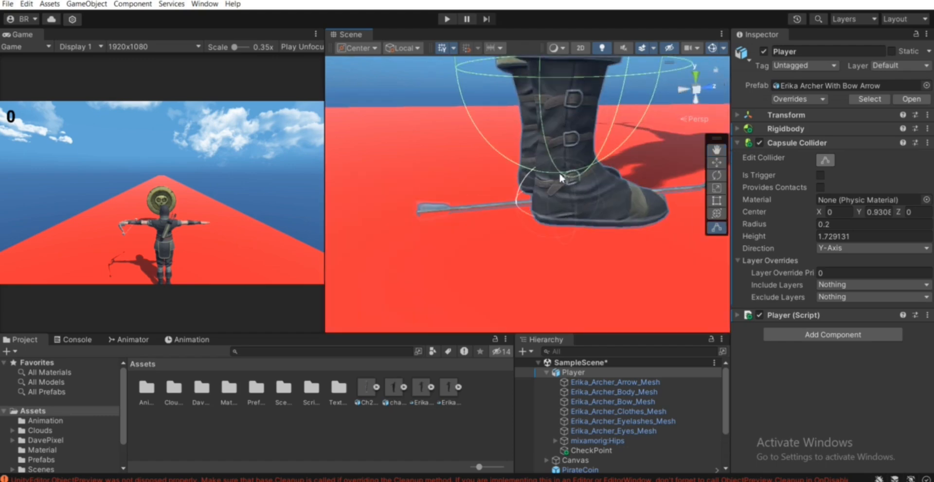
{"action": "left_click_drag", "start_coordinate": [563, 181], "coordinate": [563, 202]}
{"action": "scroll", "coordinate": [570, 225], "scroll_direction": "down", "scroll_amount": 3}
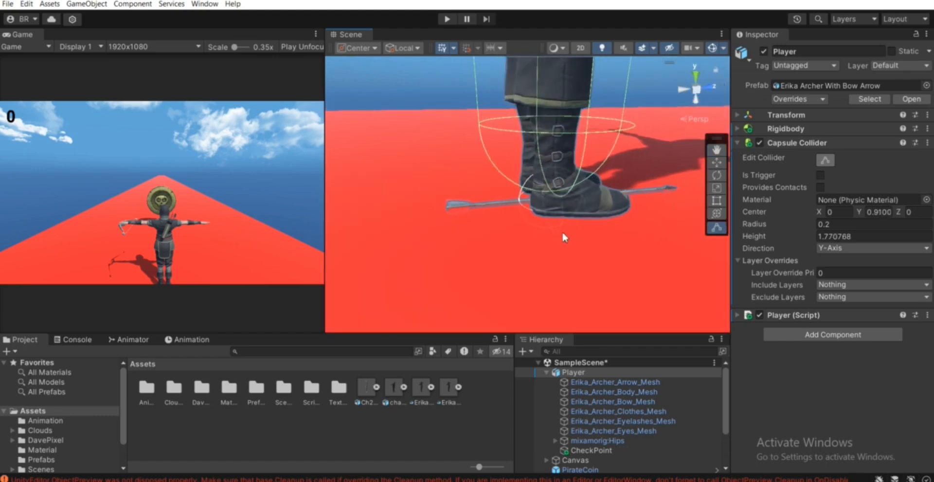
{"action": "middle_click_drag", "start_coordinate": [571, 226], "coordinate": [540, 170]}
- Review the archer's Player script settings and play-test the runner with the archer as the player
{"action": "left_click", "coordinate": [546, 372]}
{"action": "scroll", "coordinate": [608, 212], "scroll_direction": "down", "scroll_amount": 1}
{"action": "left_click", "coordinate": [784, 143]}
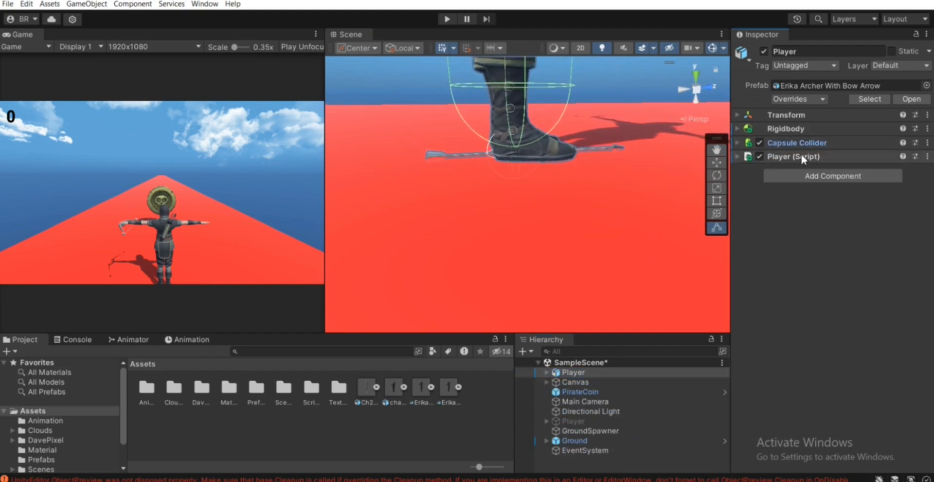
{"action": "left_click", "coordinate": [798, 156]}
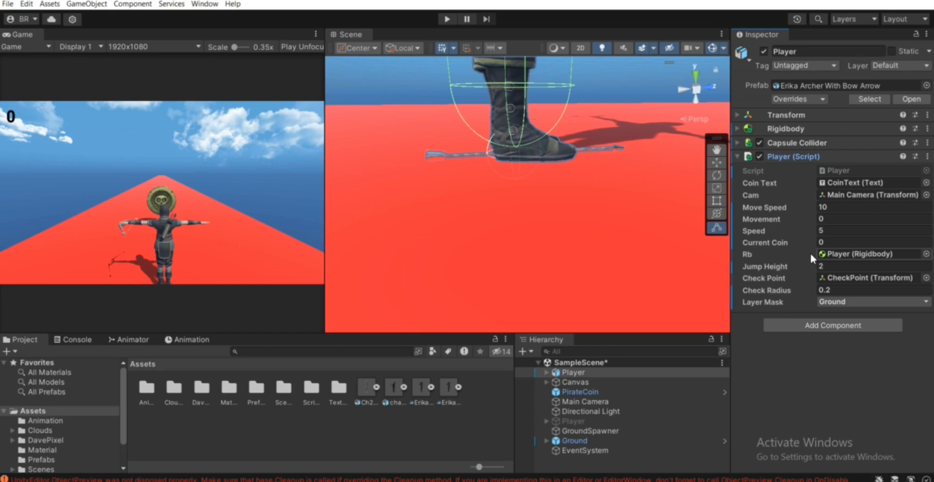
{"action": "scroll", "coordinate": [610, 188], "scroll_direction": "down", "scroll_amount": 2}
{"action": "middle_click_drag", "start_coordinate": [610, 187], "coordinate": [631, 235]}
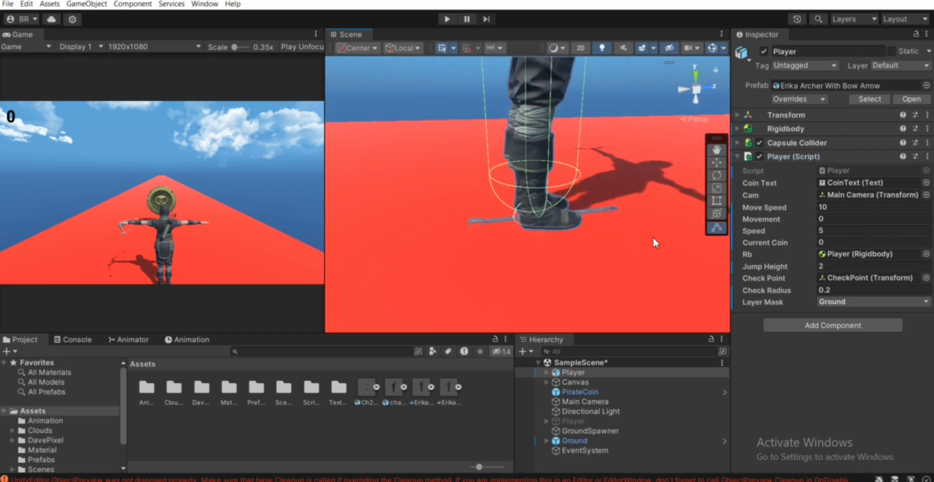
{"action": "left_click", "coordinate": [448, 18]}
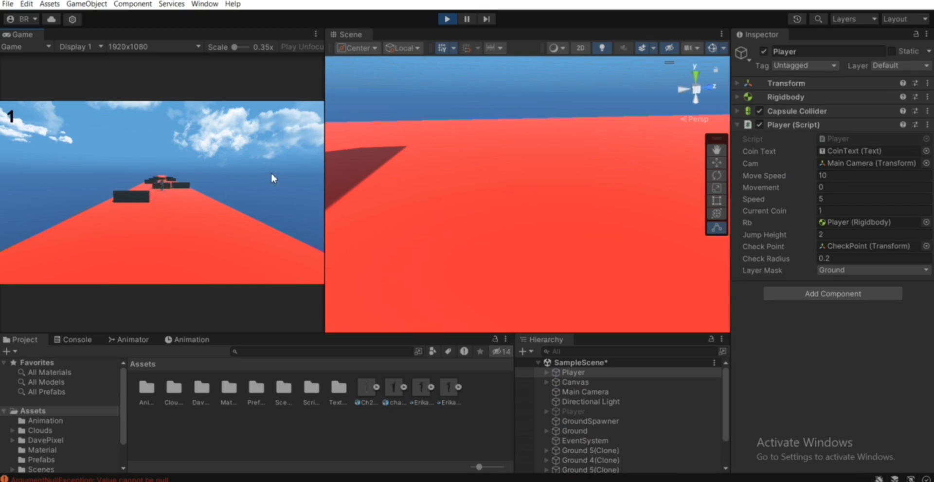
{"action": "left_click", "coordinate": [445, 20]}
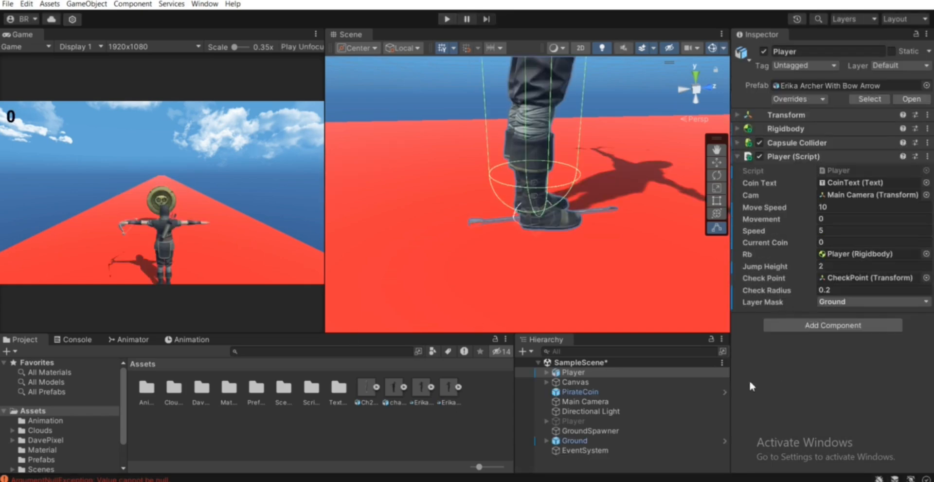
- Compare the Player script settings of the deactivated cylinder with those of the archer Player
{"action": "left_click", "coordinate": [583, 420]}
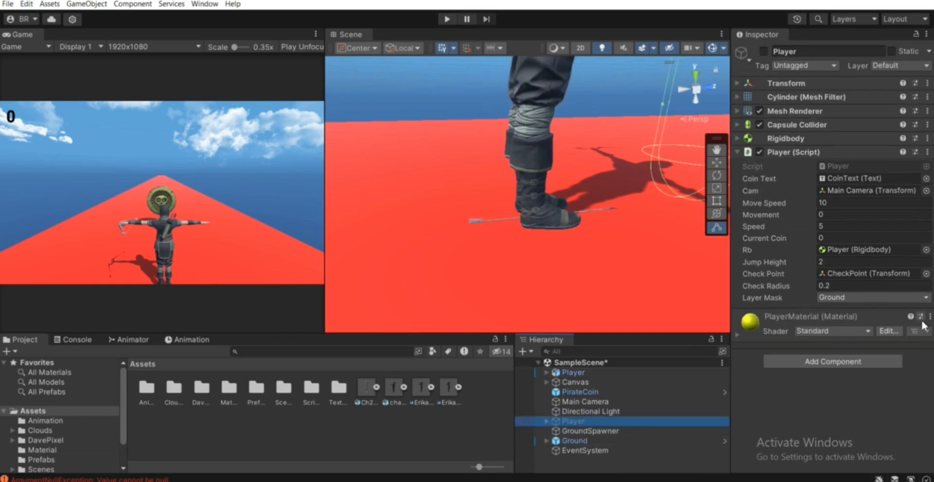
{"action": "left_click", "coordinate": [577, 372]}
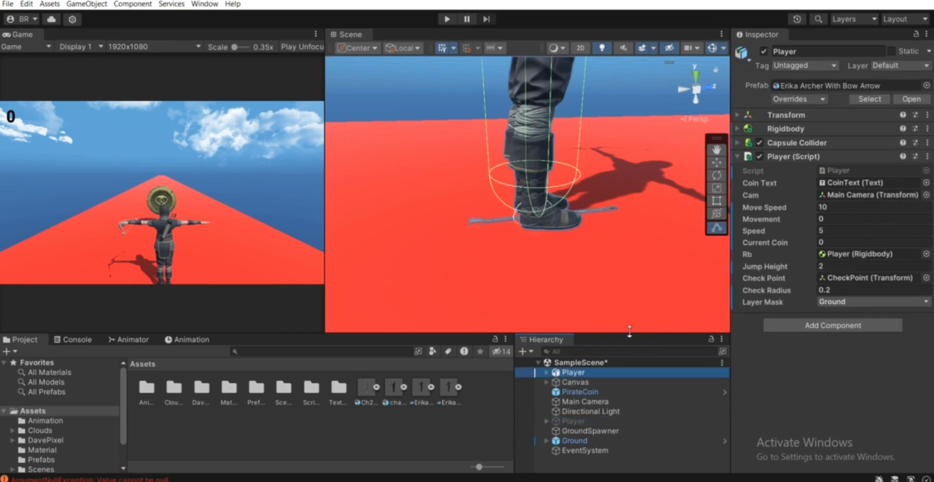
{"action": "scroll", "coordinate": [532, 166], "scroll_direction": "down", "scroll_amount": 5}
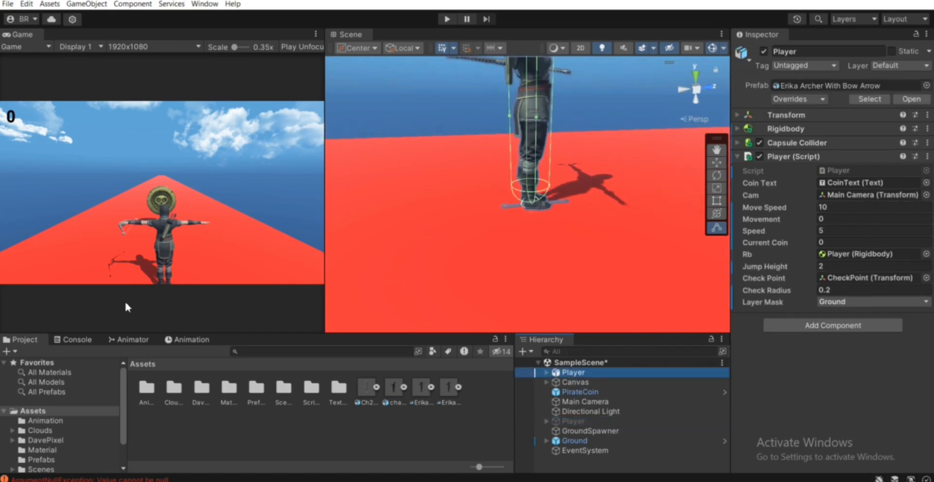
- Clear the console errors, play-test the game again to see whether they recur, and empty the console
{"action": "left_click", "coordinate": [73, 339]}
{"action": "scroll", "coordinate": [126, 389], "scroll_direction": "up", "scroll_amount": 1}
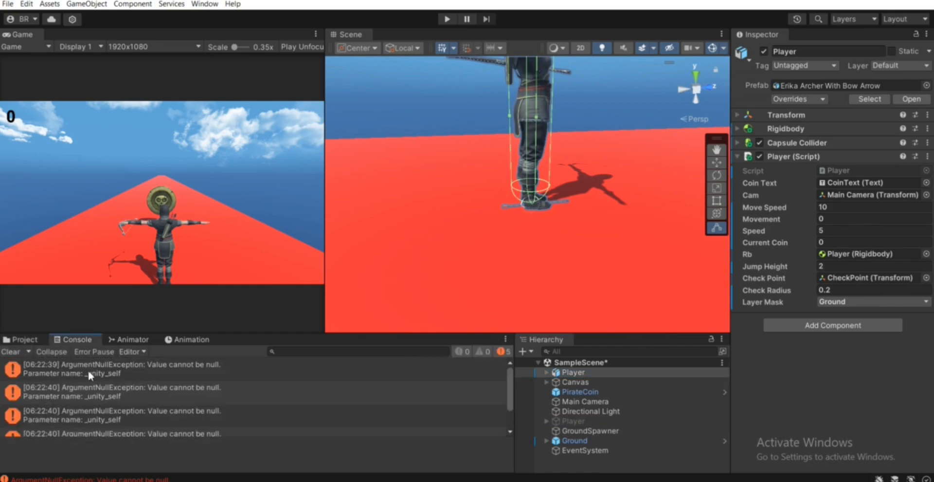
{"action": "left_click", "coordinate": [11, 352]}
{"action": "middle_click_drag", "start_coordinate": [540, 179], "coordinate": [536, 270]}
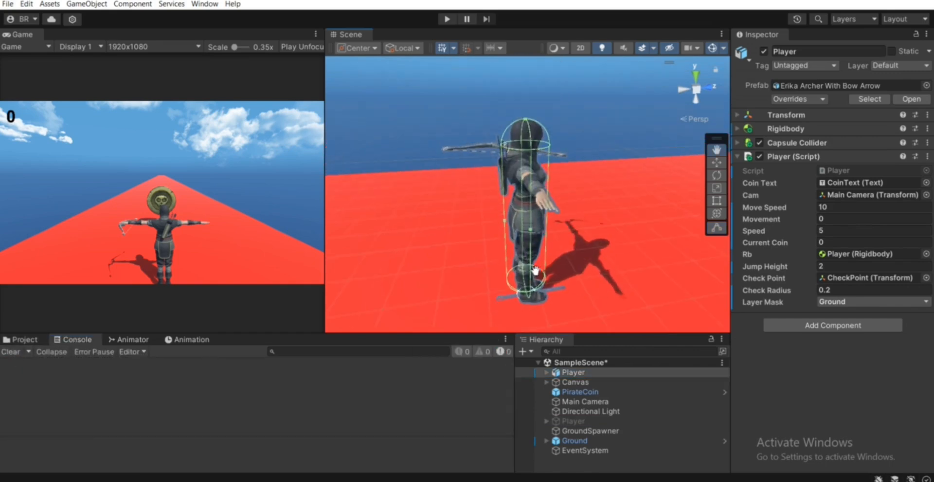
{"action": "left_click", "coordinate": [448, 18]}
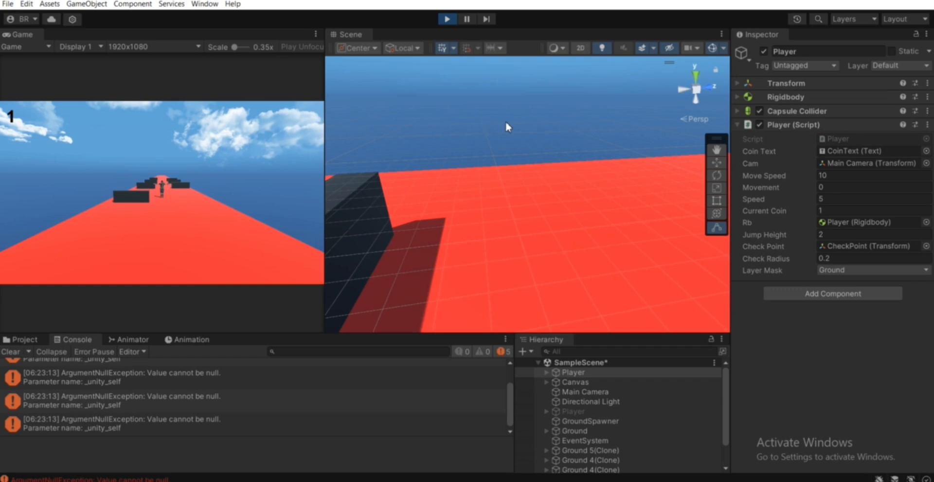
{"action": "left_click", "coordinate": [448, 20]}
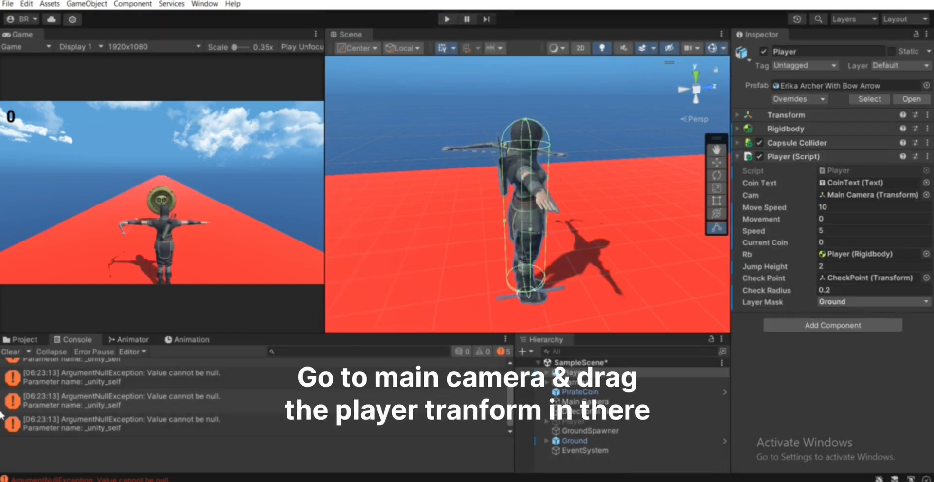
{"action": "left_click", "coordinate": [15, 353]}
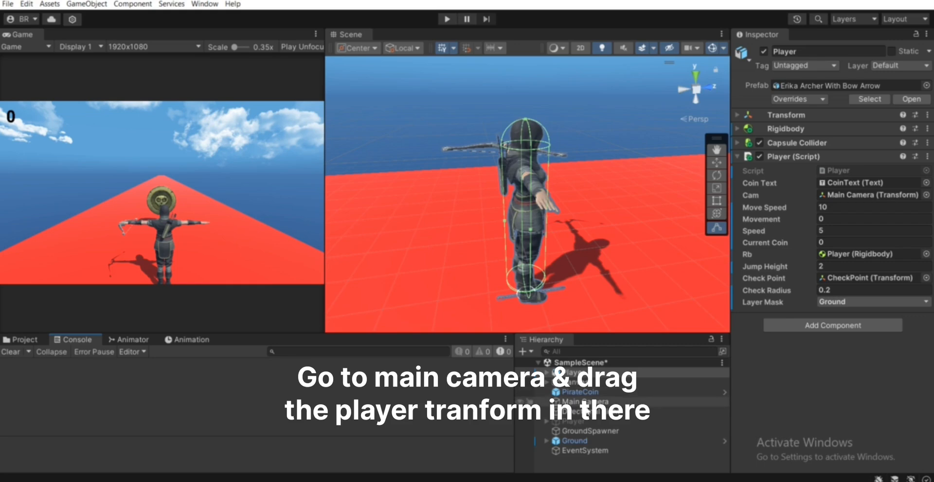
- Assign the archer Player to the Player field of the Main Camera's Follow script and play-test the game
{"action": "left_click", "coordinate": [587, 402]}
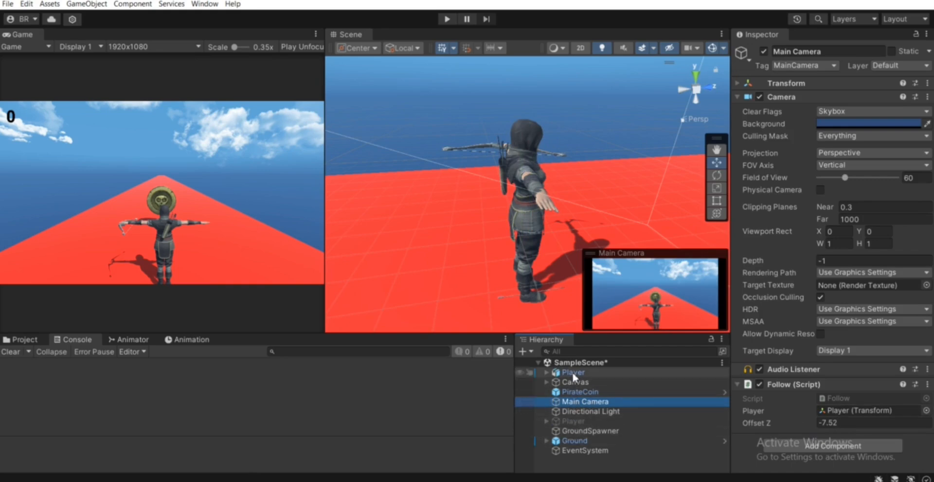
{"action": "left_click_drag", "start_coordinate": [574, 374], "coordinate": [829, 424]}
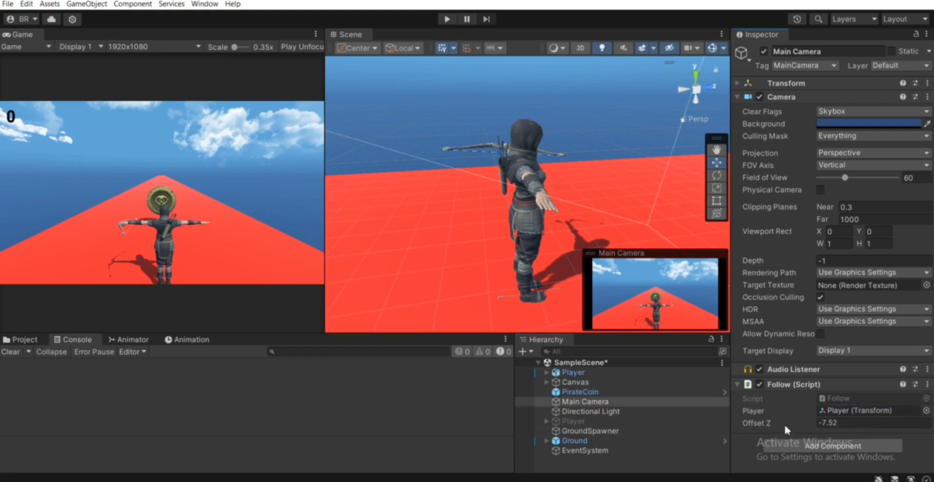
{"action": "left_click", "coordinate": [448, 20]}
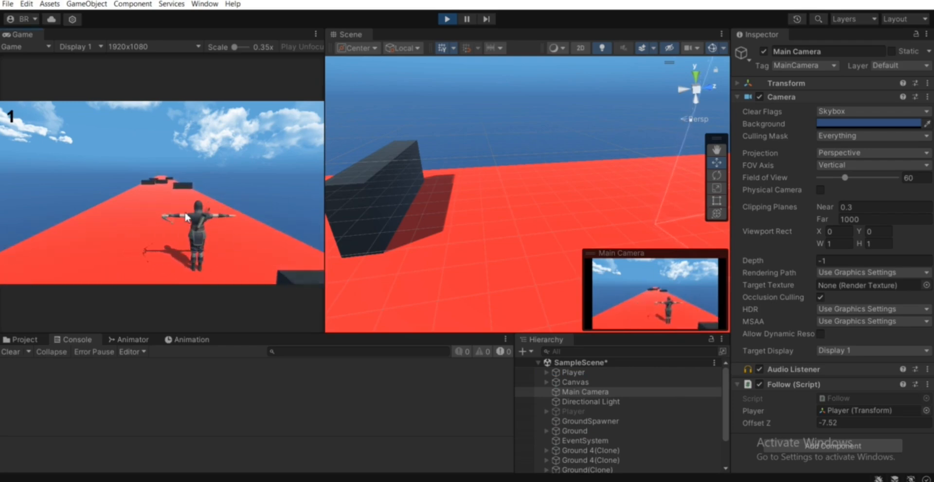
{"action": "left_click", "coordinate": [447, 19]}
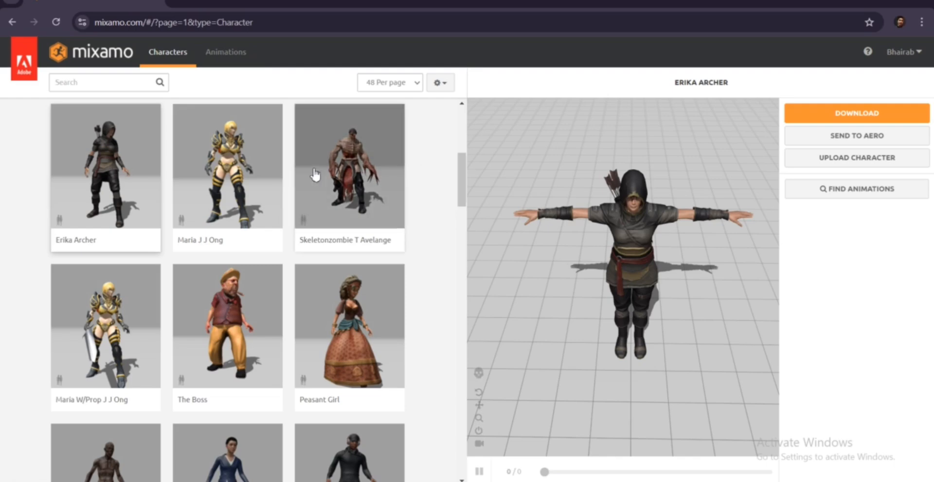
- Switch to Mixamo and search its animations for "run" with Erika Archer as the character
{"action": "left_click", "coordinate": [221, 53]}
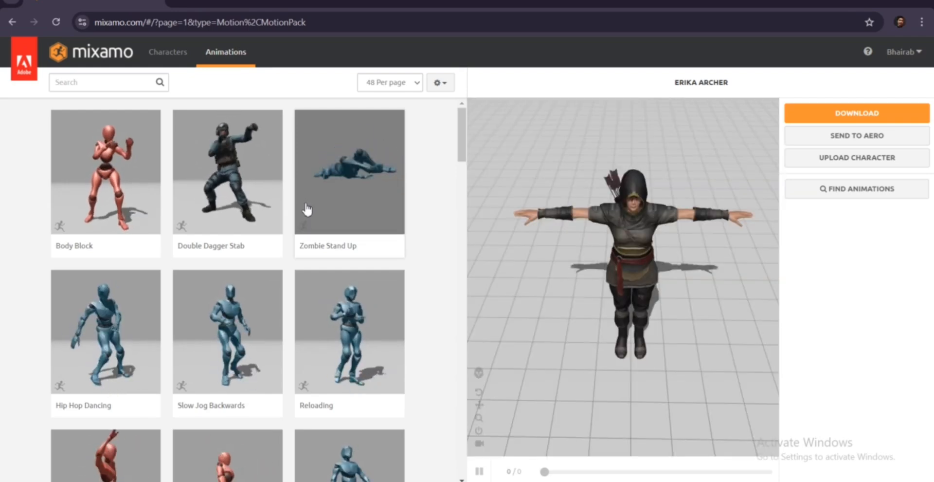
{"action": "scroll", "coordinate": [307, 209], "scroll_direction": "down", "scroll_amount": 3}
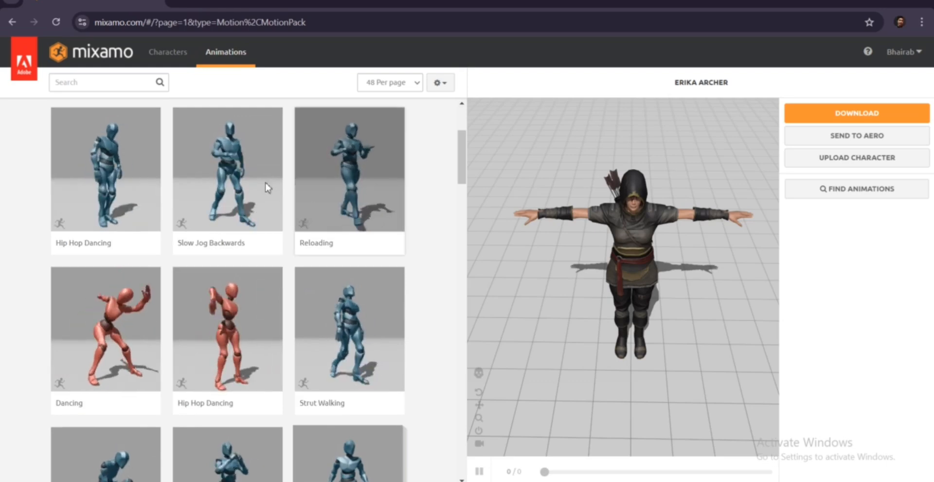
{"action": "scroll", "coordinate": [267, 188], "scroll_direction": "up", "scroll_amount": 3}
{"action": "left_click", "coordinate": [74, 82]}
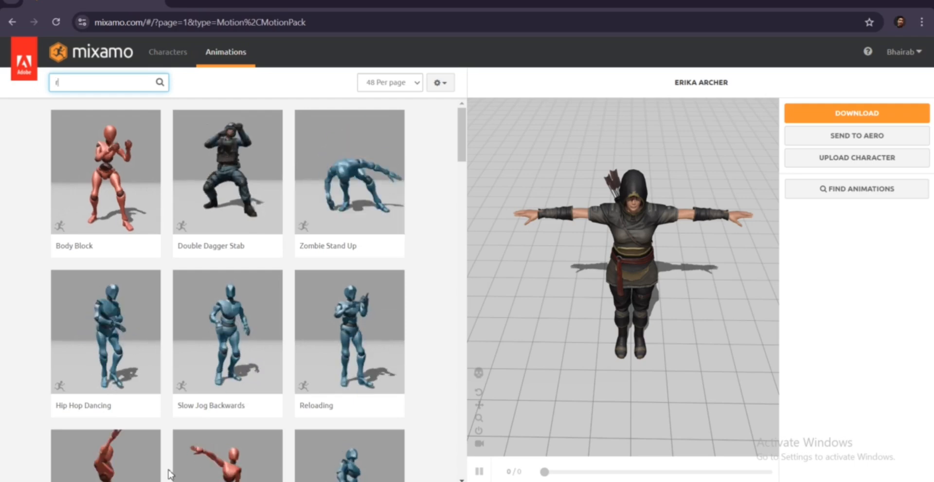
{"action": "type", "text": "run"}
{"action": "key", "text": "Return"}
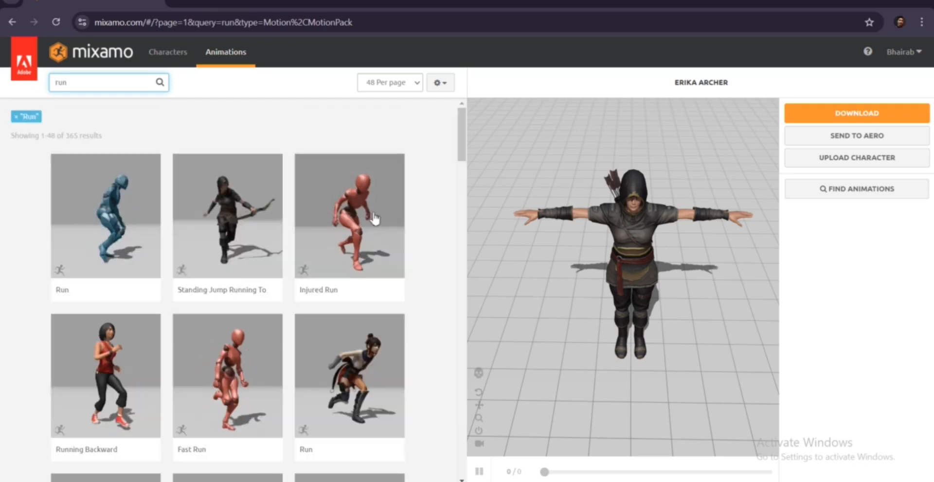
- Apply the Running animation shown on the red figure to Erika Archer, set it to play in place, and view it from the side
{"action": "scroll", "coordinate": [353, 263], "scroll_direction": "down", "scroll_amount": 3}
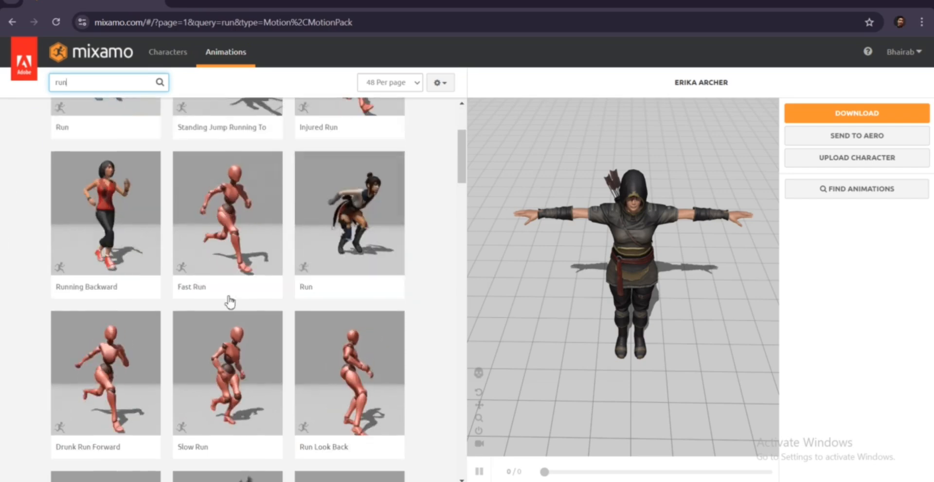
{"action": "scroll", "coordinate": [336, 292], "scroll_direction": "up", "scroll_amount": 4}
{"action": "scroll", "coordinate": [355, 240], "scroll_direction": "down", "scroll_amount": 7}
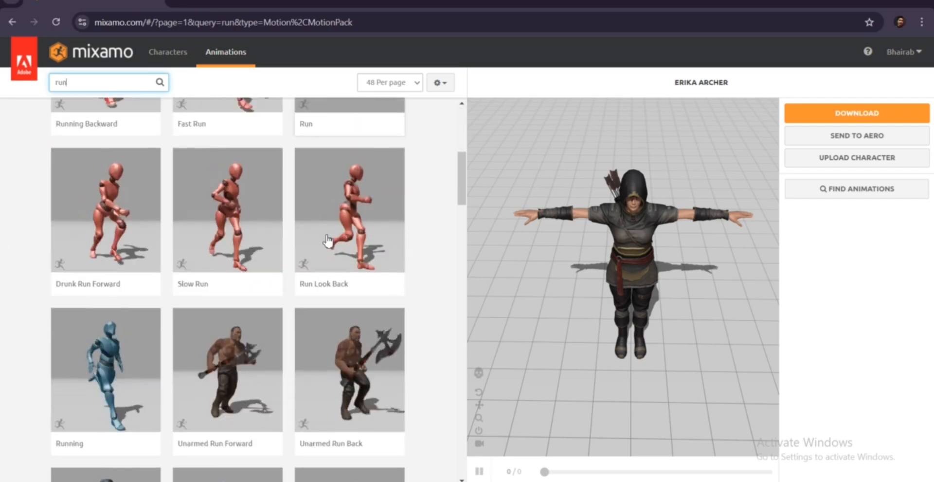
{"action": "scroll", "coordinate": [328, 240], "scroll_direction": "down", "scroll_amount": 3}
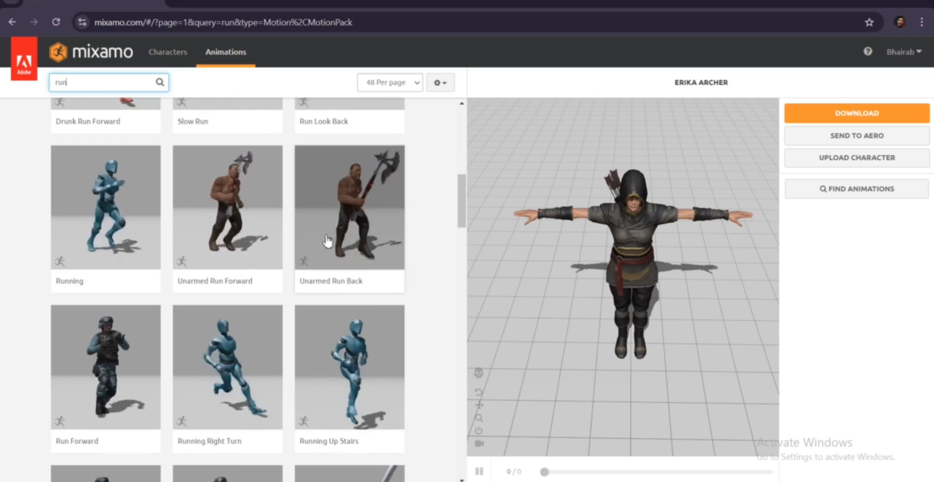
{"action": "scroll", "coordinate": [328, 241], "scroll_direction": "down", "scroll_amount": 3}
{"action": "scroll", "coordinate": [292, 292], "scroll_direction": "down", "scroll_amount": 6}
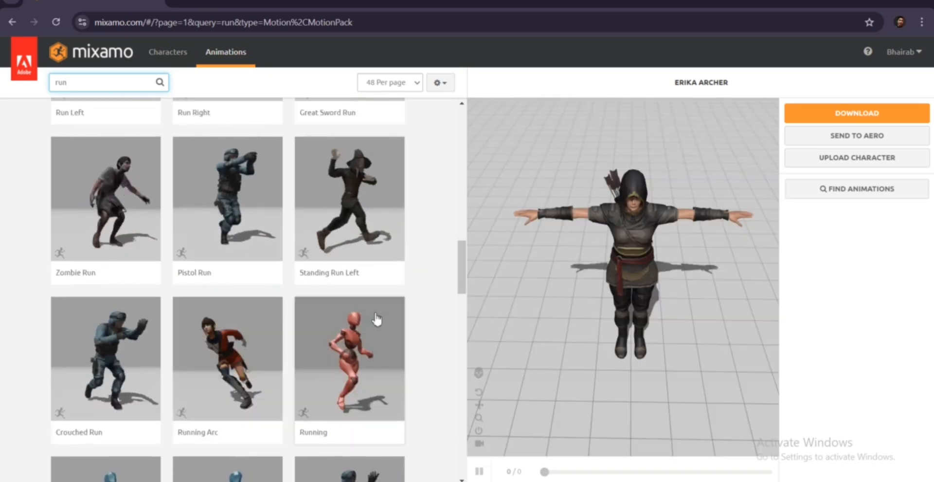
{"action": "scroll", "coordinate": [350, 389], "scroll_direction": "down", "scroll_amount": 3}
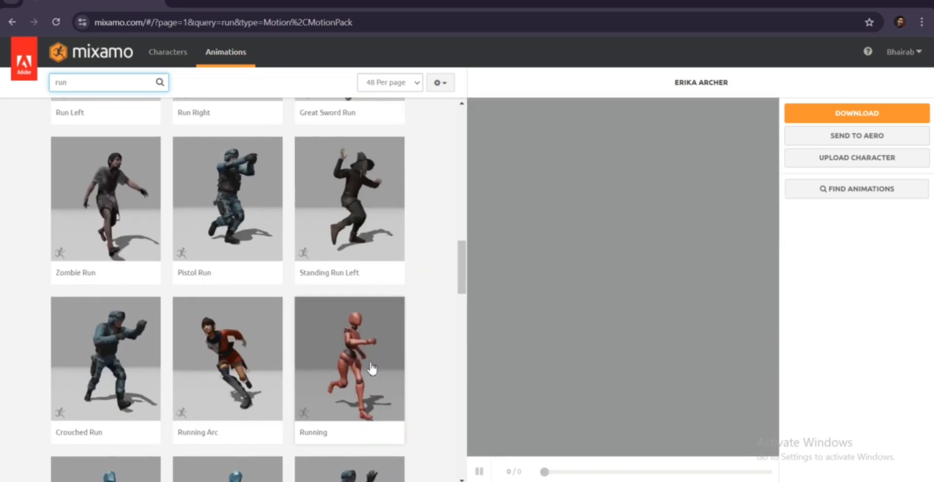
{"action": "left_click", "coordinate": [348, 226]}
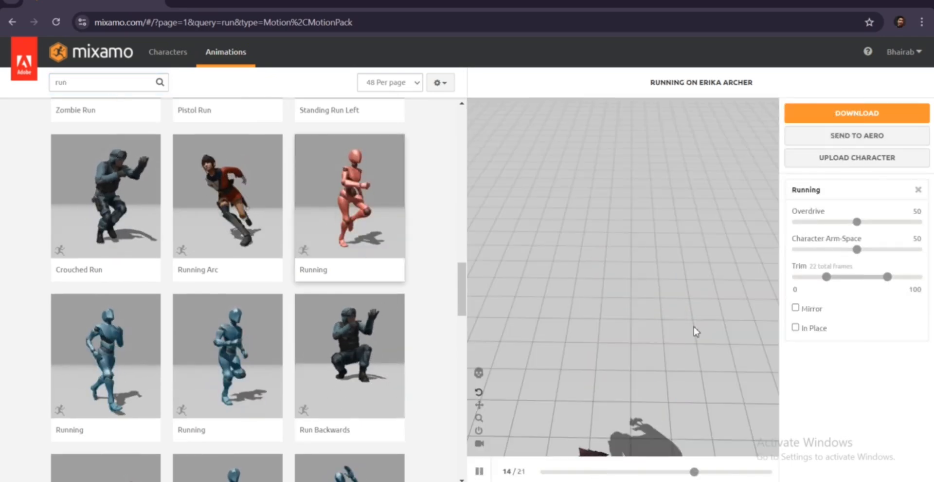
{"action": "left_click", "coordinate": [796, 326]}
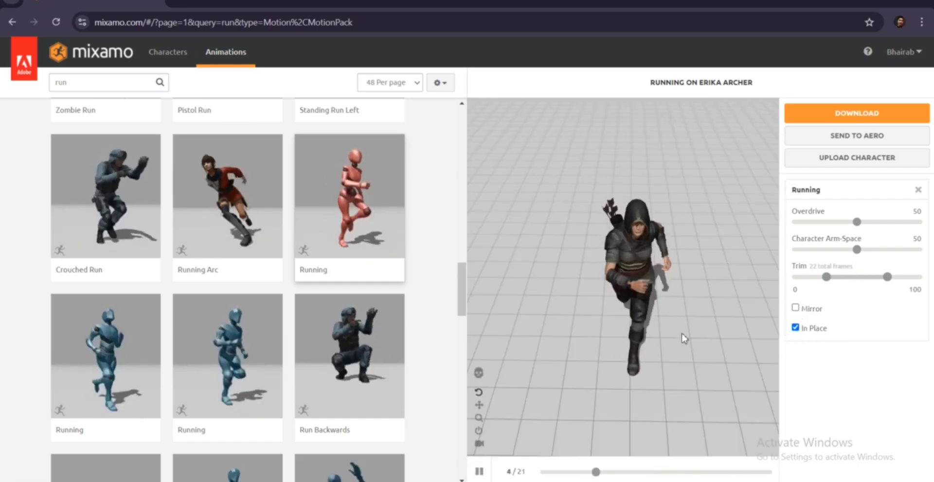
{"action": "left_click_drag", "start_coordinate": [684, 336], "coordinate": [607, 244]}
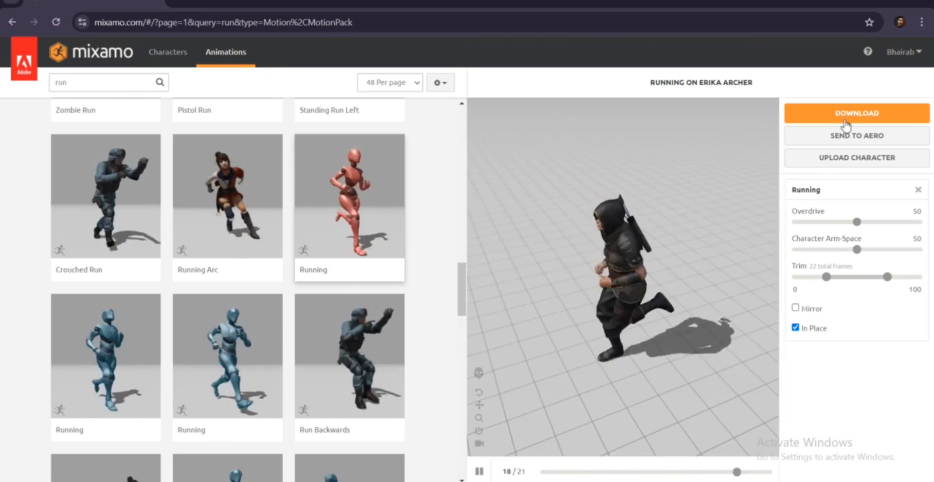
- Download the Running animation in FBX for Unity format, without skin, at 30 frames per second and with no keyframe reduction
{"action": "left_click", "coordinate": [845, 117]}
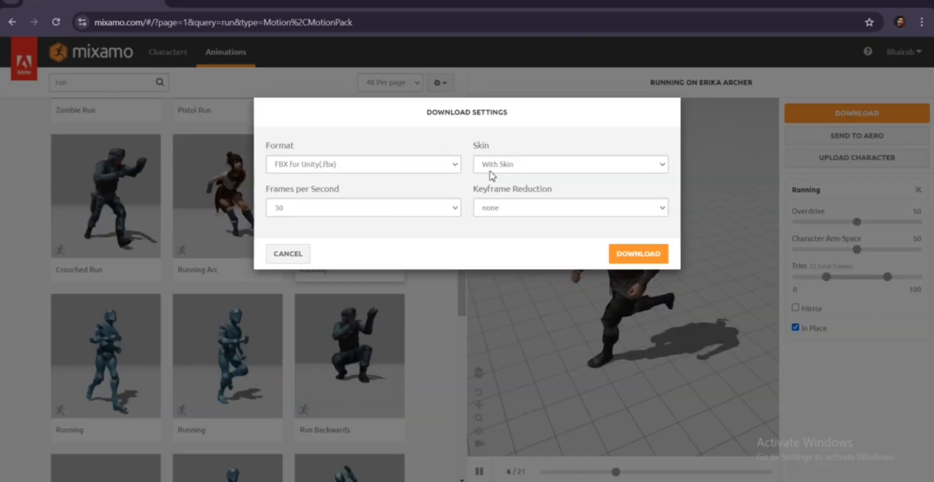
{"action": "left_click", "coordinate": [515, 165]}
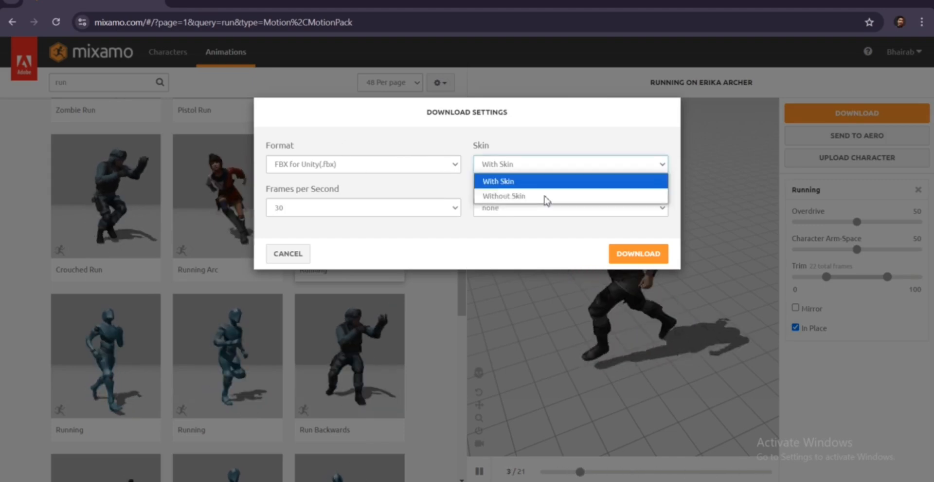
{"action": "left_click", "coordinate": [514, 197]}
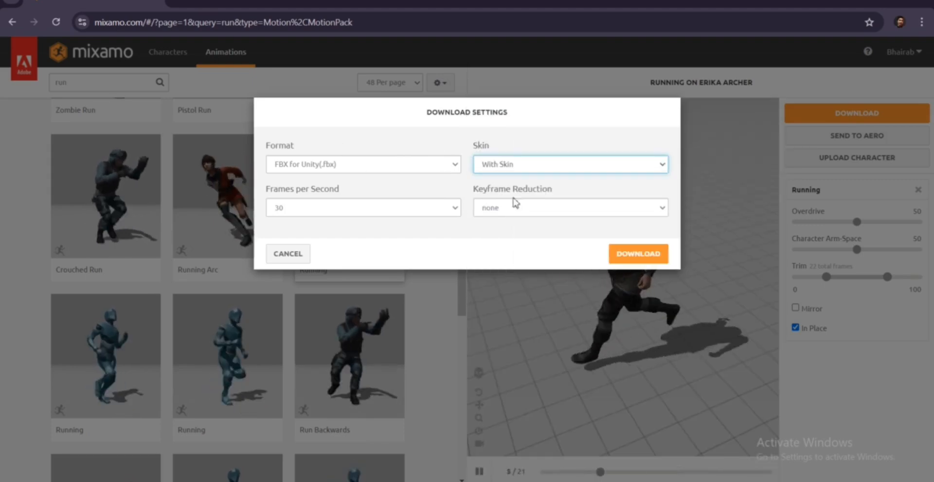
{"action": "left_click", "coordinate": [291, 170]}
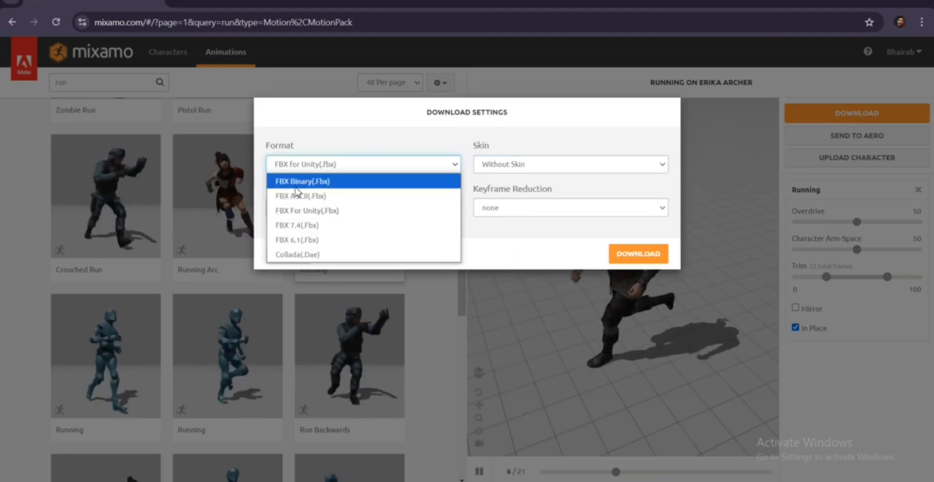
{"action": "left_click", "coordinate": [309, 210]}
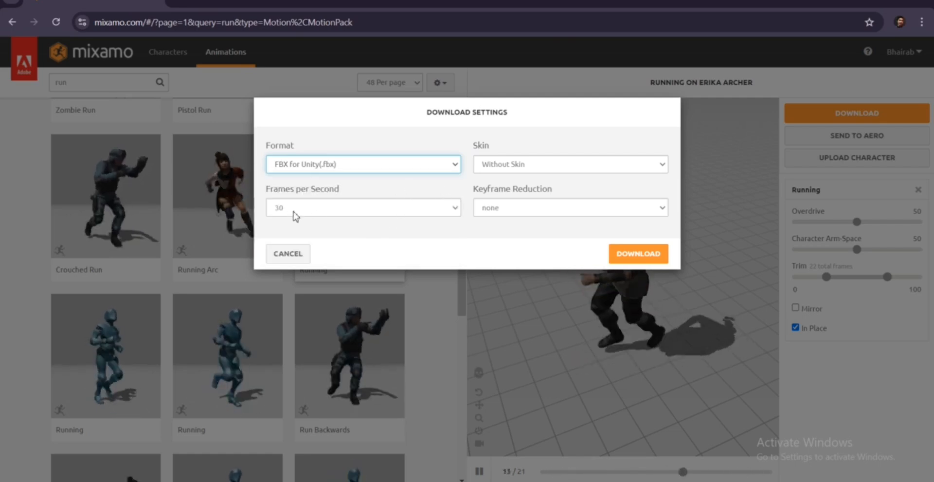
{"action": "left_click", "coordinate": [356, 233]}
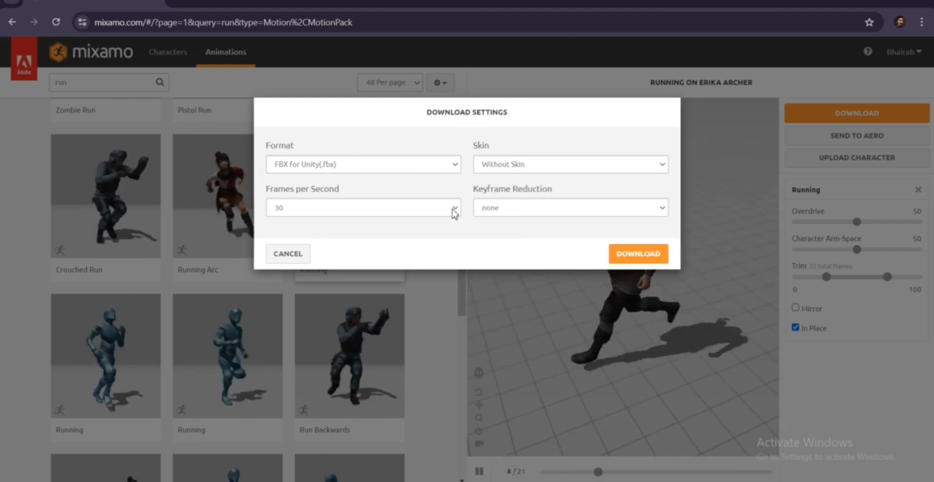
{"action": "left_click", "coordinate": [639, 254]}
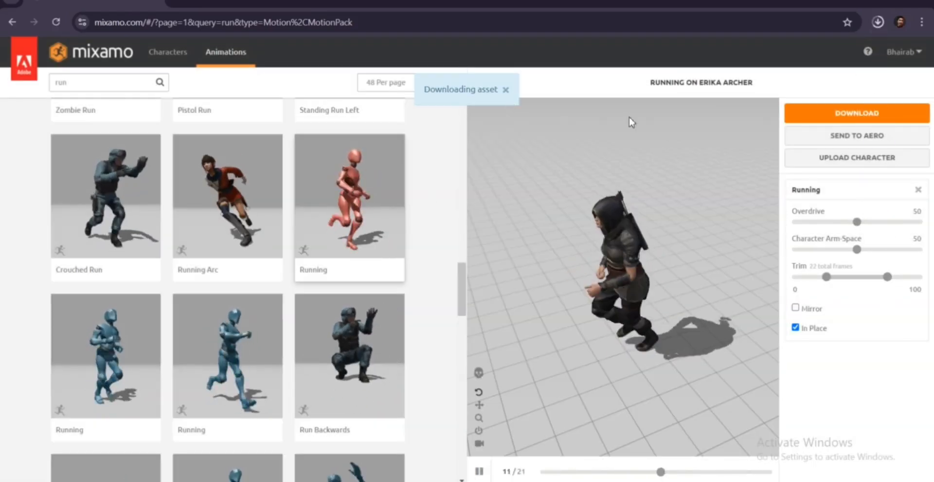
- Search the animations for "jump", apply the Jump shown on the woman in red to Erika Archer, and set it to play in place
{"action": "double_click", "coordinate": [105, 84]}
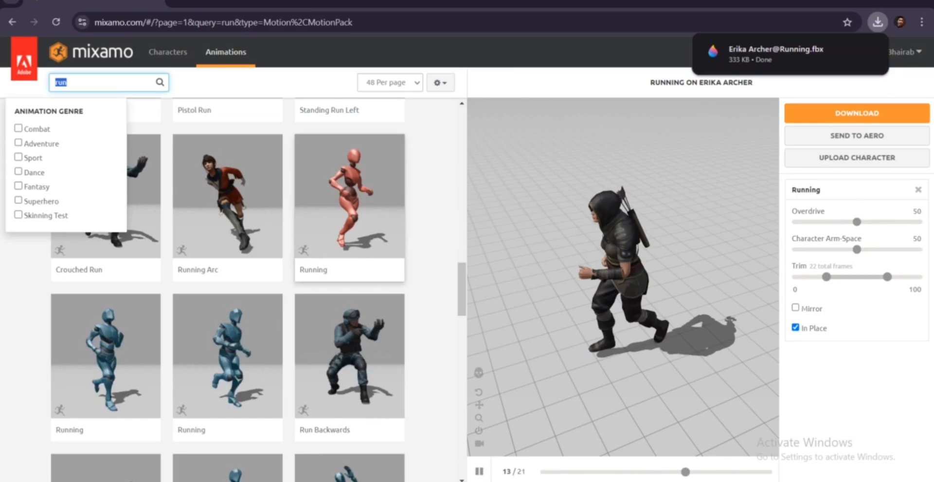
{"action": "type", "text": "jump"}
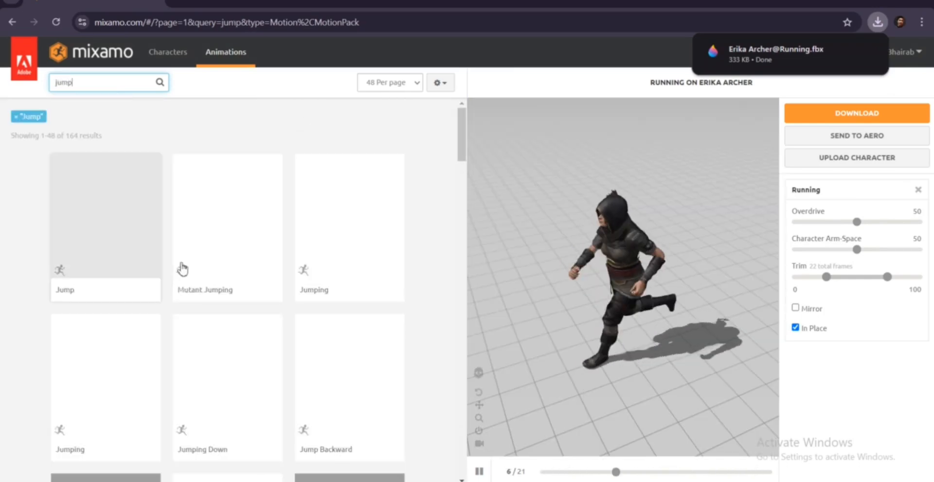
{"action": "scroll", "coordinate": [384, 255], "scroll_direction": "down", "scroll_amount": 2}
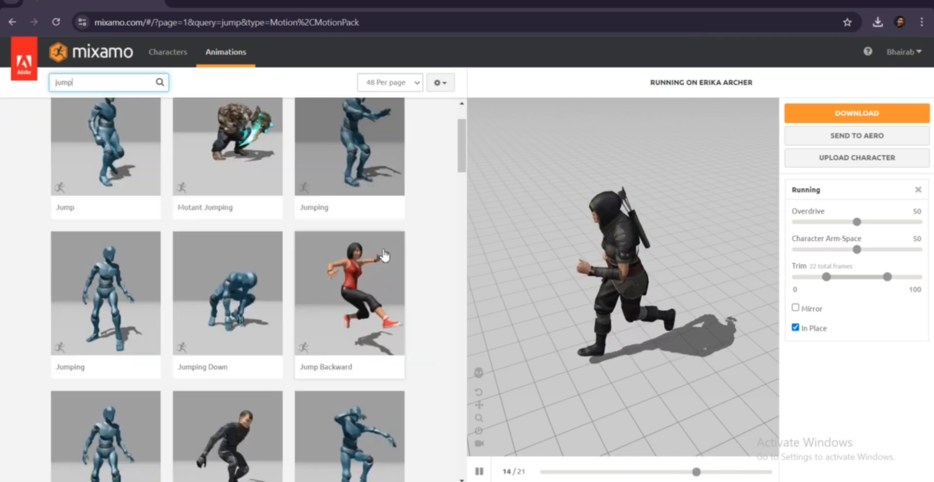
{"action": "scroll", "coordinate": [385, 255], "scroll_direction": "down", "scroll_amount": 2}
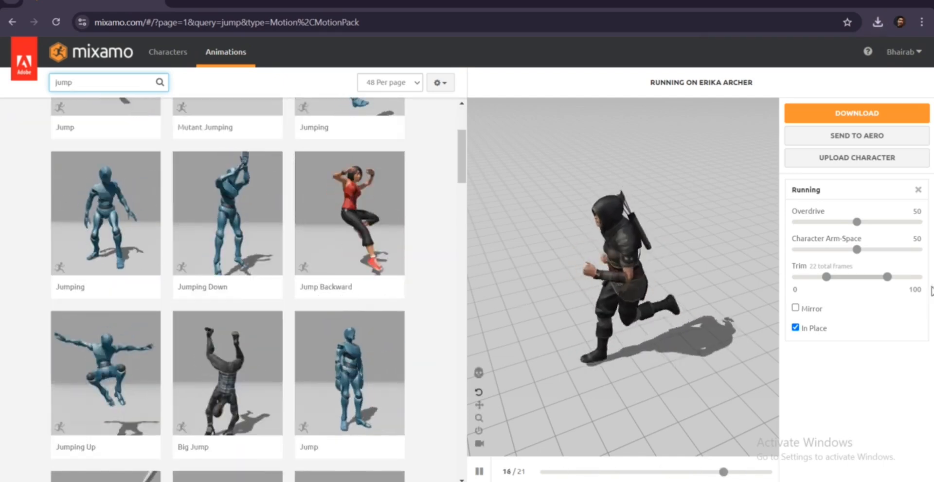
{"action": "scroll", "coordinate": [323, 268], "scroll_direction": "down", "scroll_amount": 6}
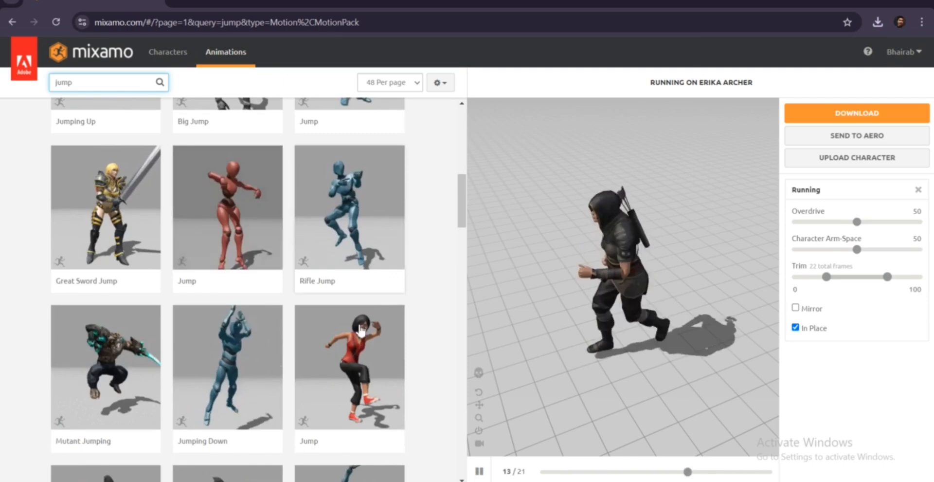
{"action": "scroll", "coordinate": [345, 423], "scroll_direction": "down", "scroll_amount": 3}
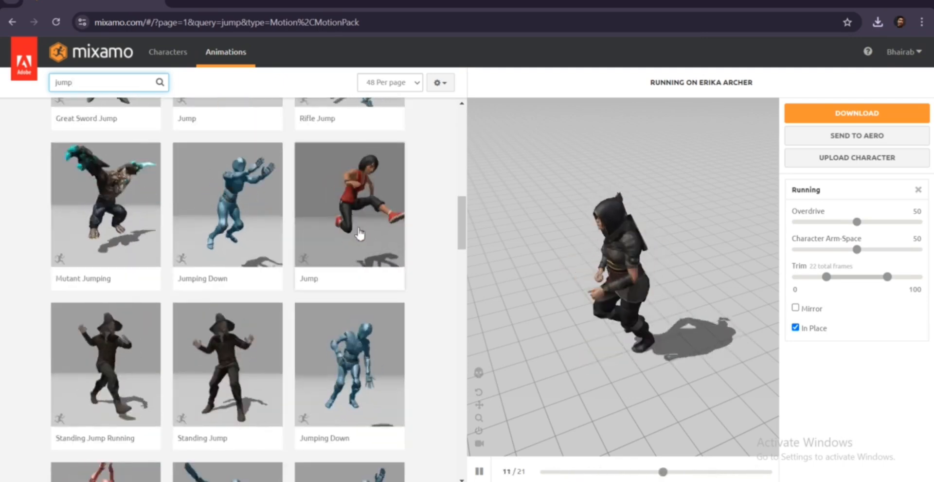
{"action": "left_click", "coordinate": [348, 234]}
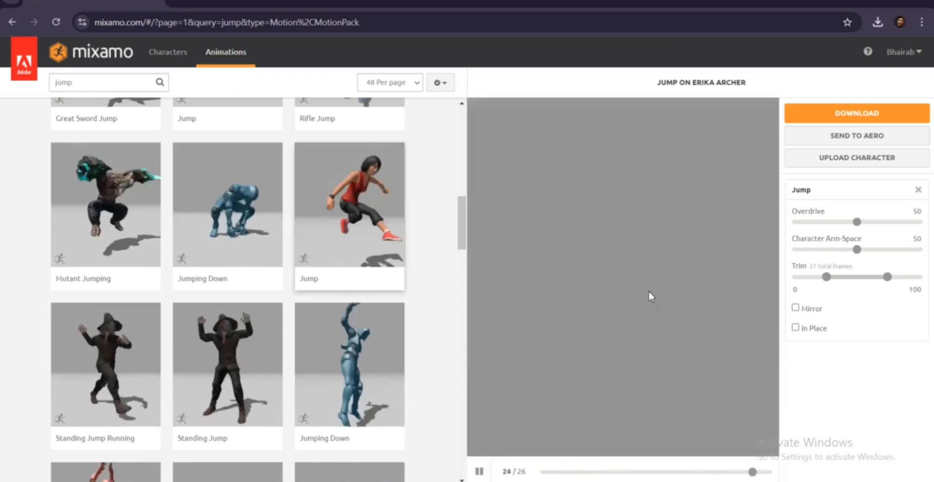
{"action": "left_click", "coordinate": [797, 328]}
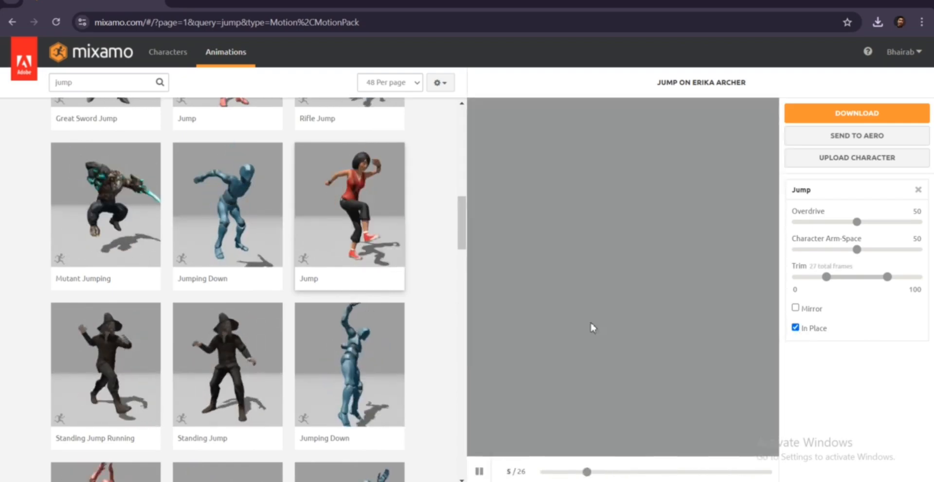
- Download the Jump animation in FBX for Unity format, without skin, at 30 frames per second
{"action": "left_click", "coordinate": [849, 113]}
{"action": "left_click", "coordinate": [522, 168]}
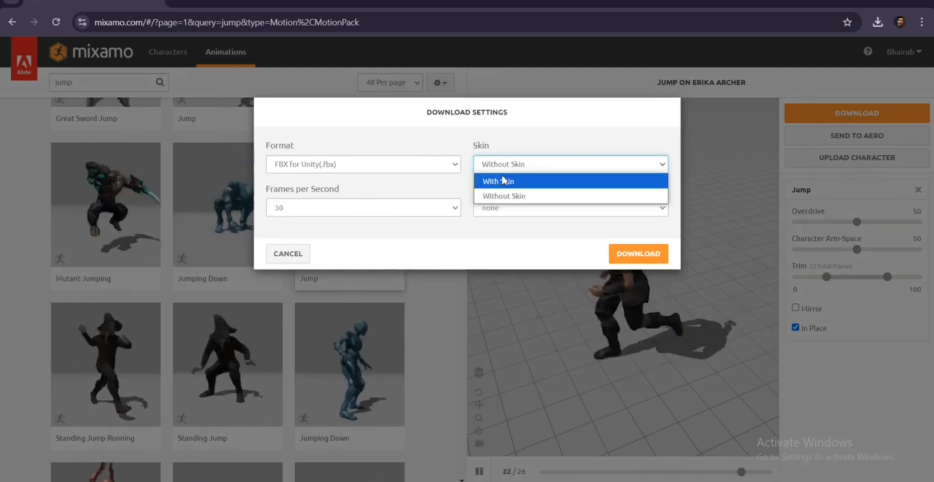
{"action": "left_click", "coordinate": [504, 194]}
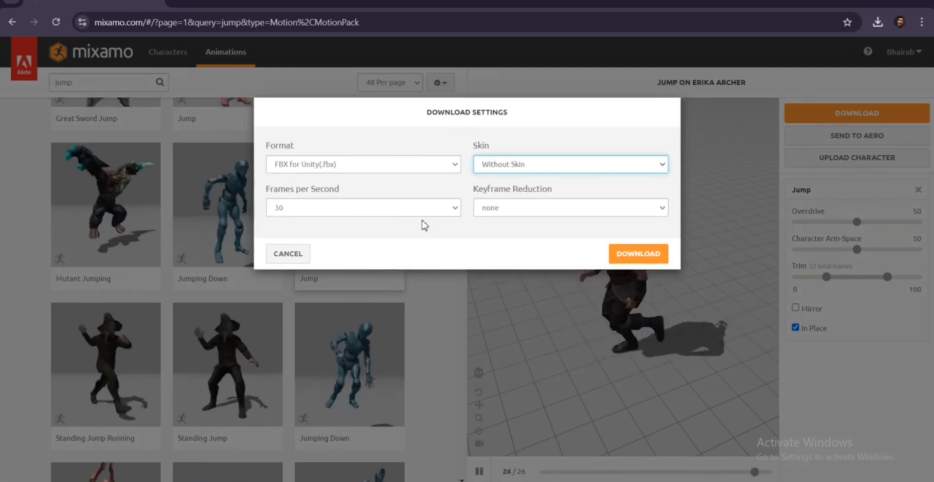
{"action": "left_click", "coordinate": [641, 255]}
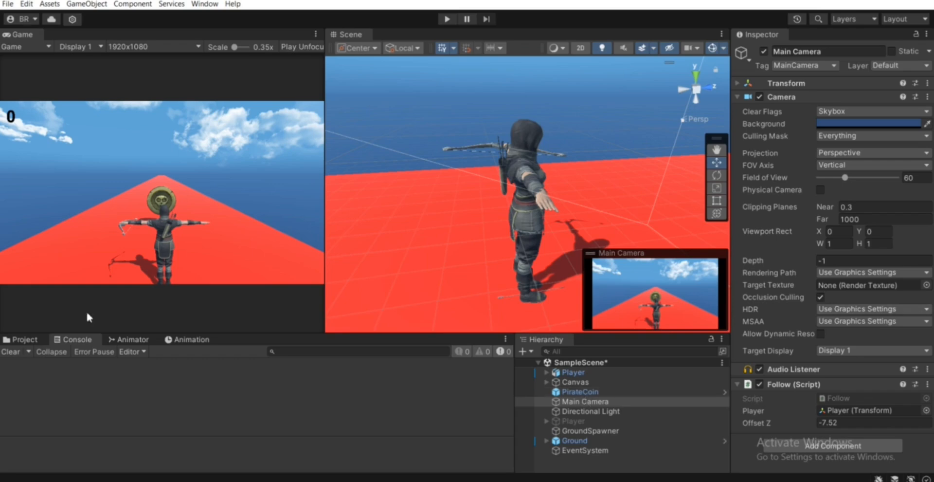
- Switch to Unity and open the Animation folder in the project's assets
{"action": "left_click", "coordinate": [19, 339]}
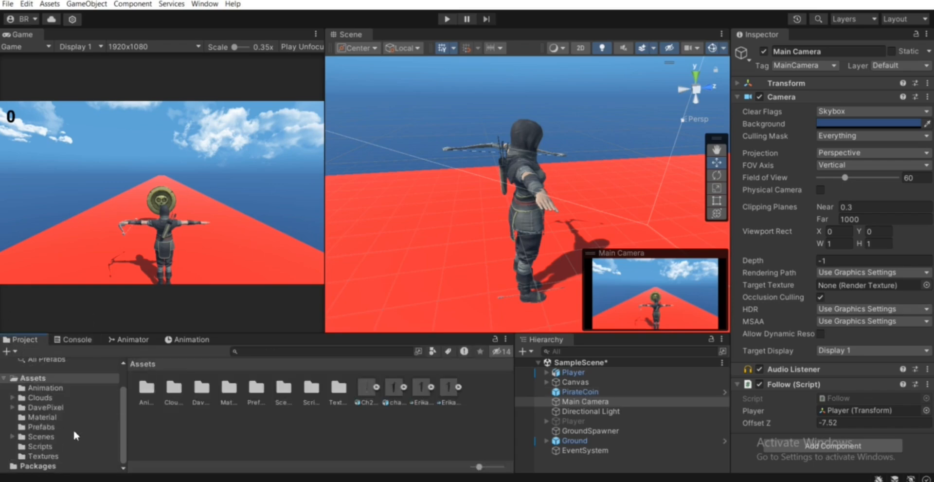
{"action": "left_click", "coordinate": [41, 422]}
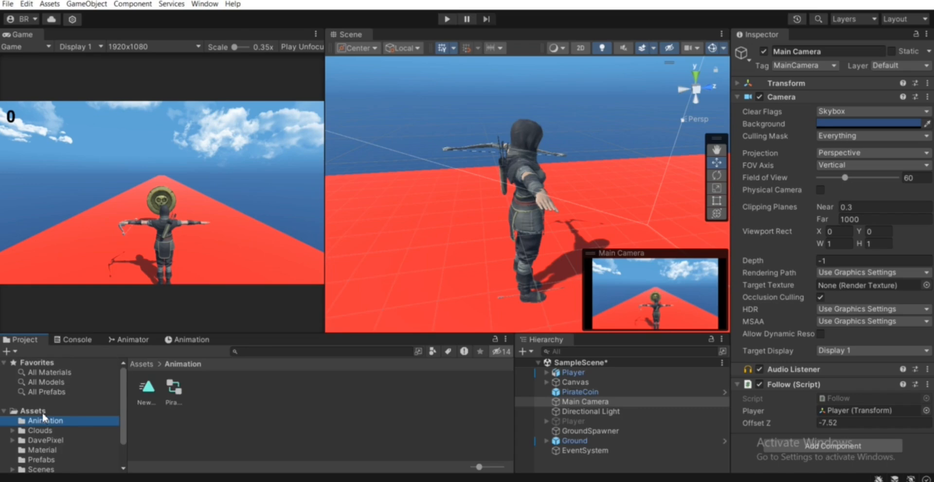
{"action": "left_click", "coordinate": [42, 412]}
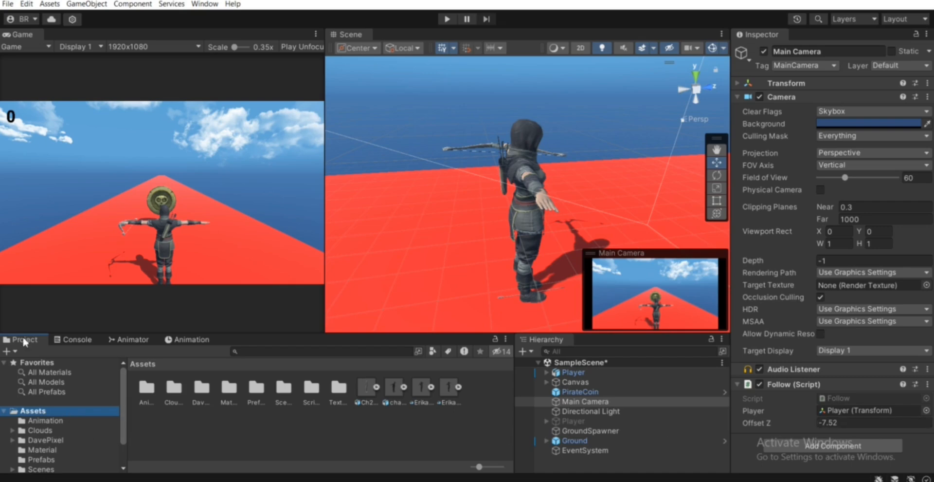
{"action": "right_click", "coordinate": [249, 414]}
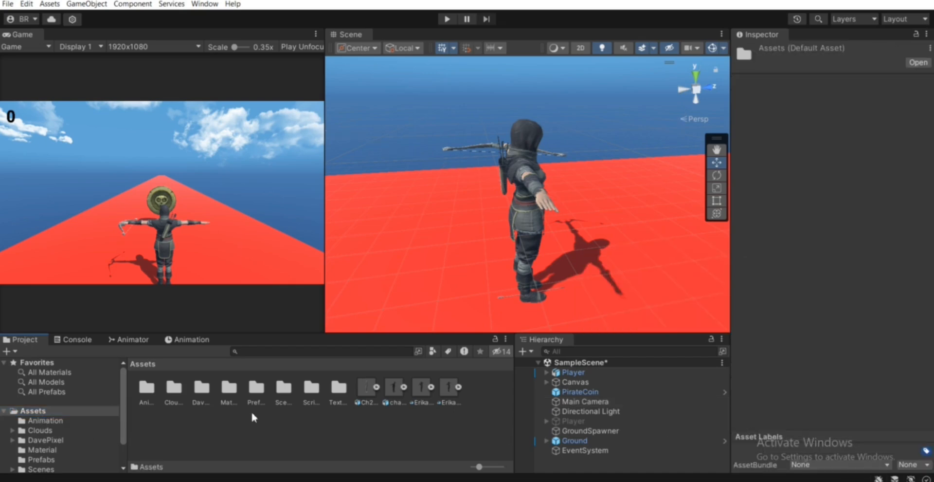
{"action": "mouse_move", "coordinate": [292, 141]}
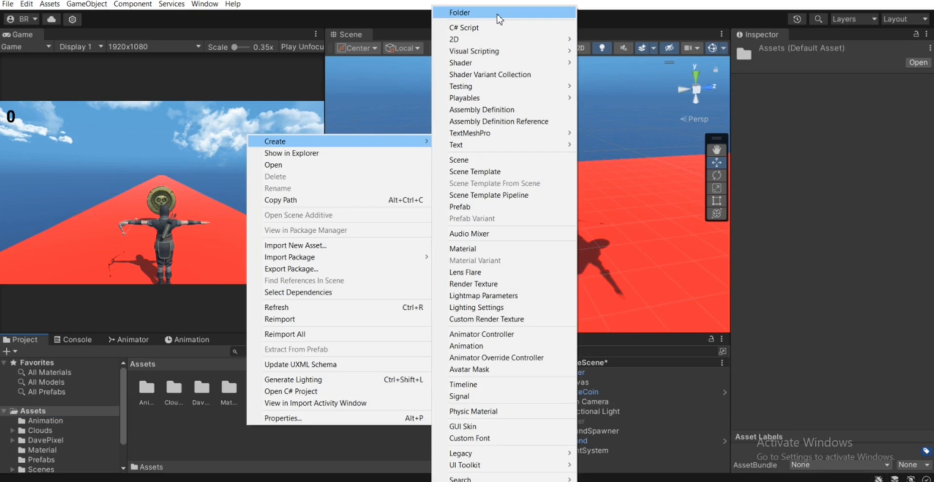
- Import the Erika Archer@Jump and Erika Archer@Running FBX files from the Downloads folder into the project's Animation folder
{"action": "left_click", "coordinate": [54, 419]}
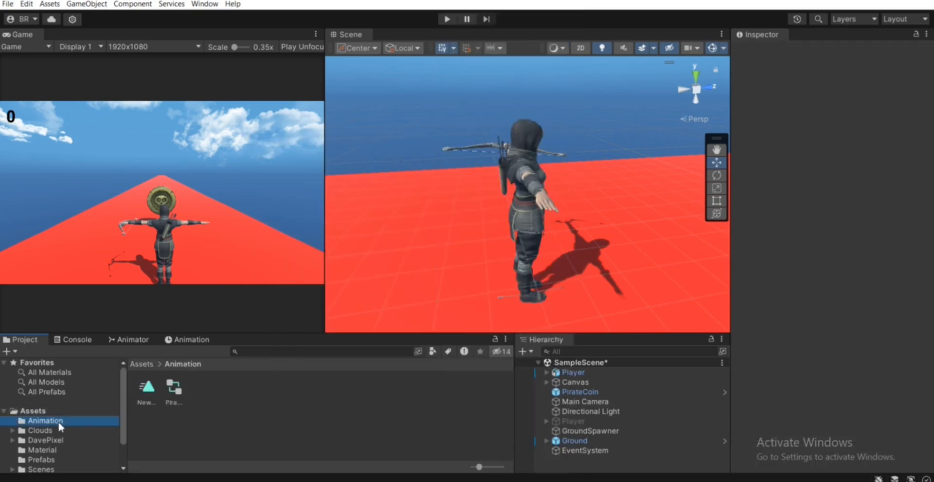
{"action": "key", "text": "alt+Tab"}
{"action": "scroll", "coordinate": [427, 297], "scroll_direction": "up", "scroll_amount": 5}
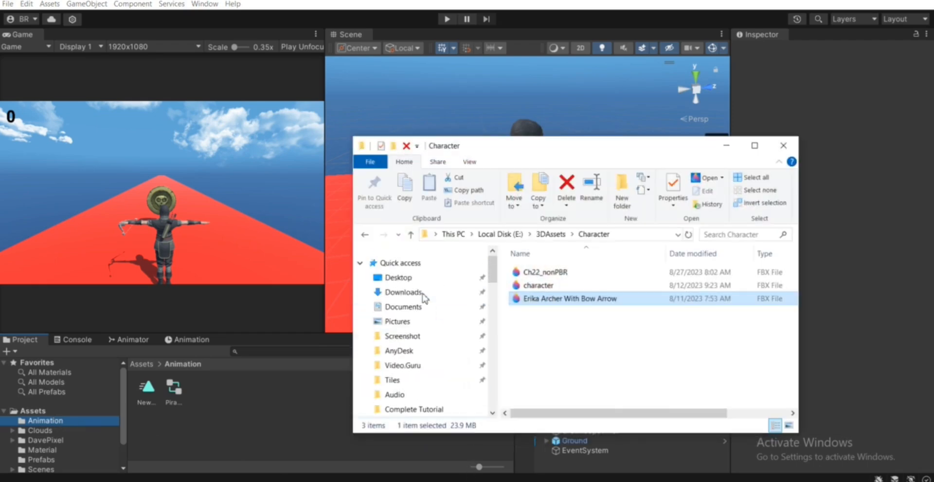
{"action": "left_click", "coordinate": [419, 293]}
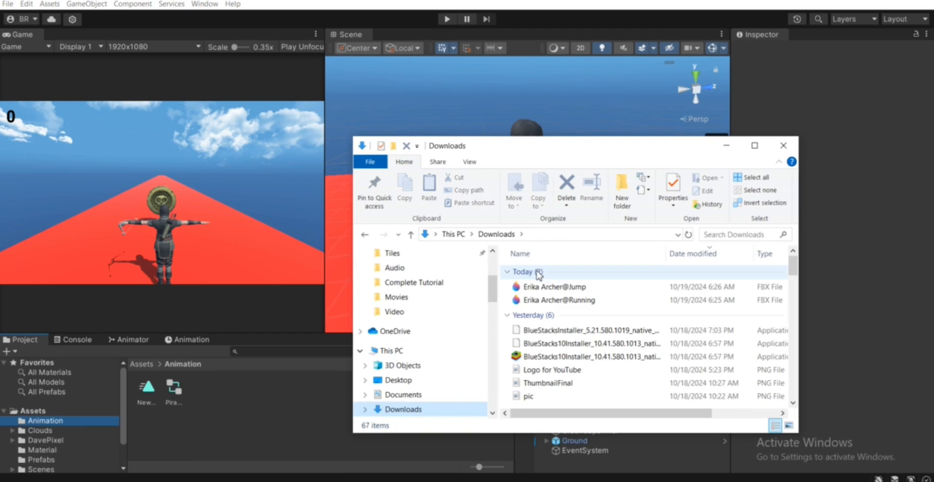
{"action": "left_click", "coordinate": [540, 286]}
{"action": "left_click", "coordinate": [583, 301], "text": "ctrl"}
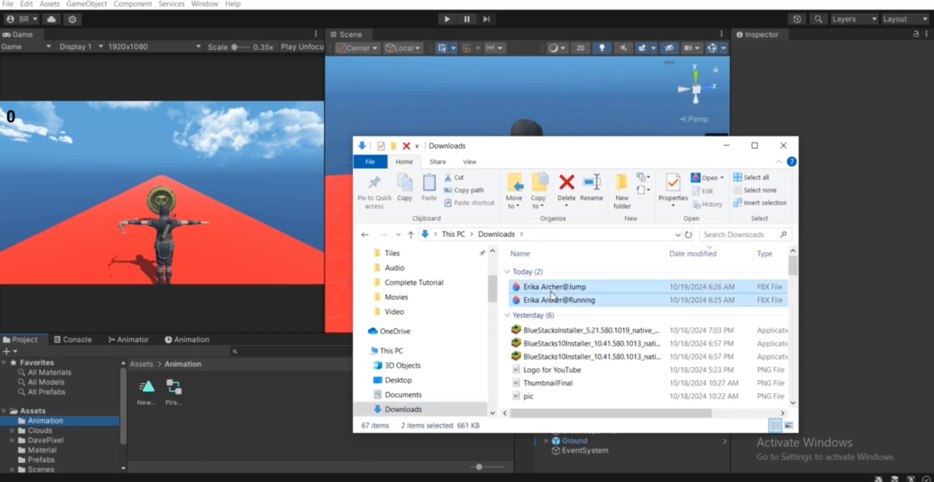
{"action": "left_click_drag", "start_coordinate": [552, 294], "coordinate": [240, 421]}
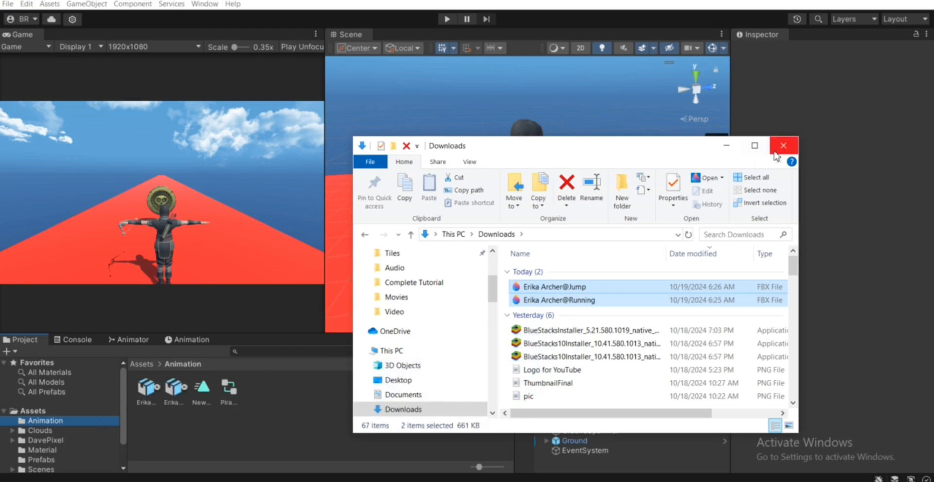
{"action": "left_click", "coordinate": [287, 407]}
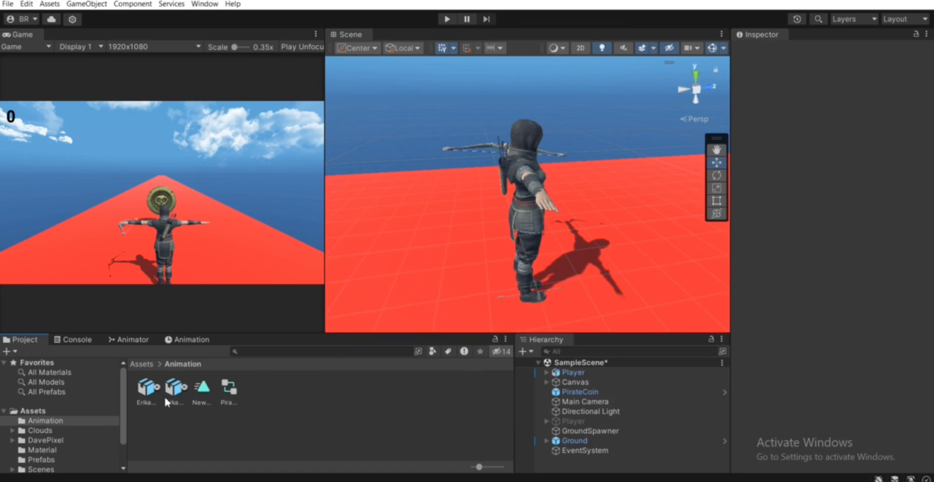
{"action": "left_click", "coordinate": [149, 389]}
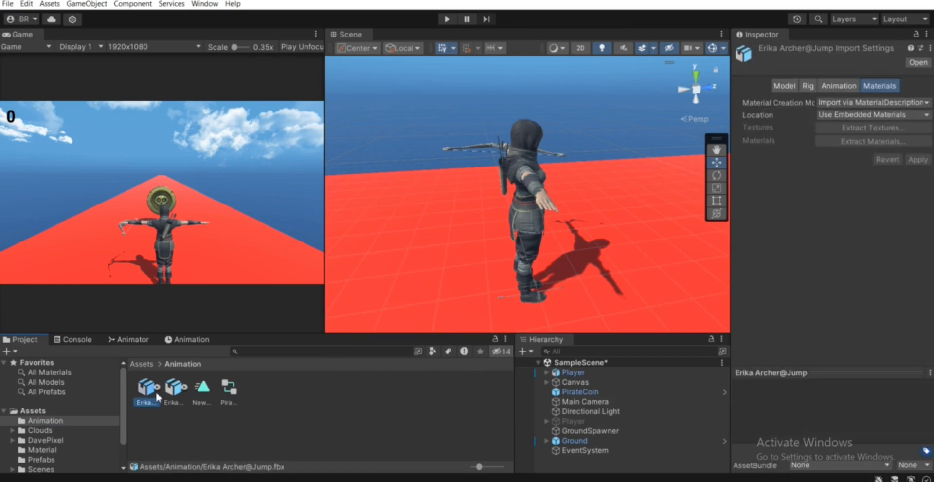
{"action": "left_click", "coordinate": [176, 388]}
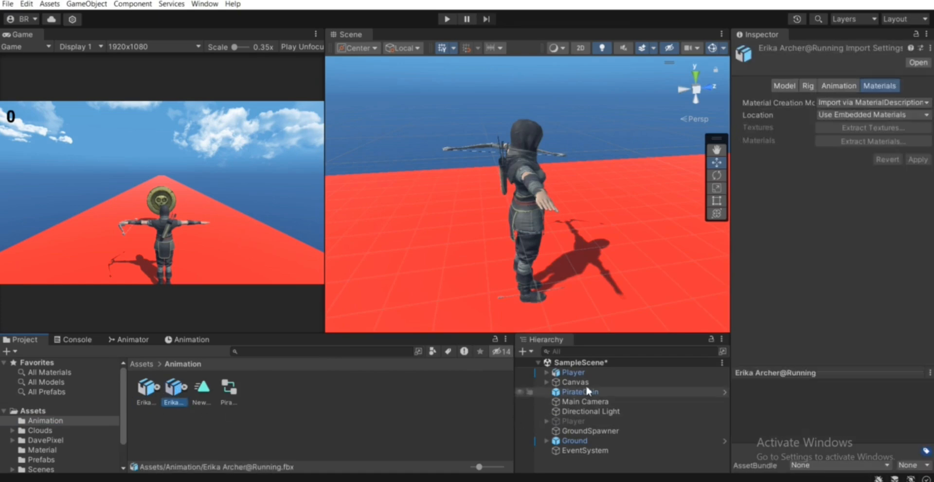
- Add an Animator component to the active Player object in the scene
{"action": "left_click", "coordinate": [584, 372]}
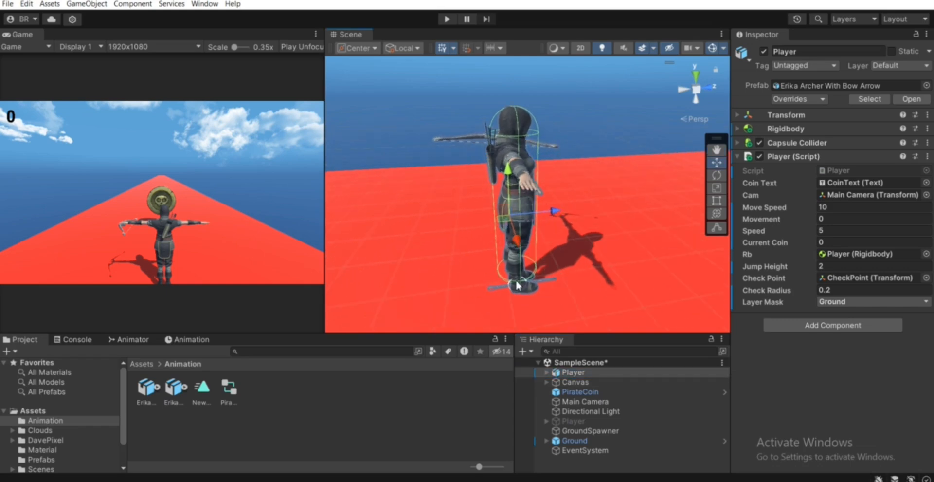
{"action": "left_click", "coordinate": [798, 158]}
{"action": "left_click", "coordinate": [799, 155]}
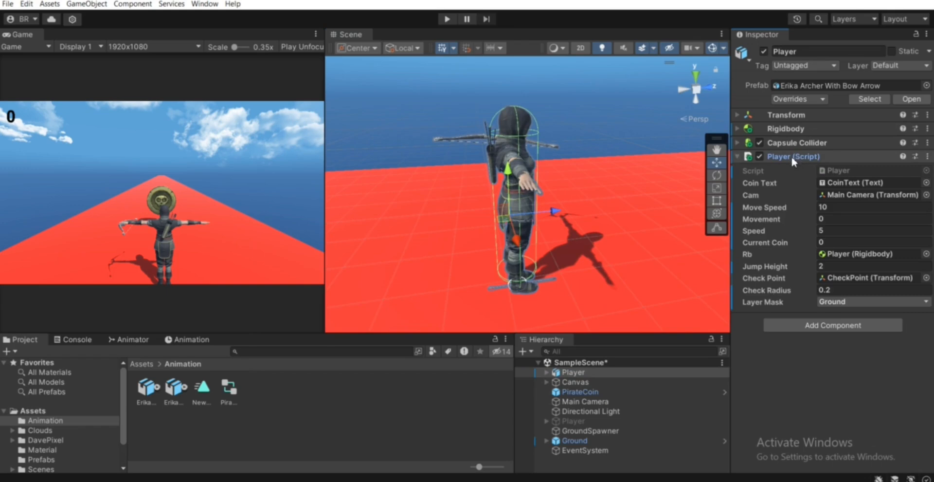
{"action": "scroll", "coordinate": [496, 159], "scroll_direction": "down", "scroll_amount": 3}
{"action": "middle_click_drag", "start_coordinate": [523, 178], "coordinate": [523, 199]}
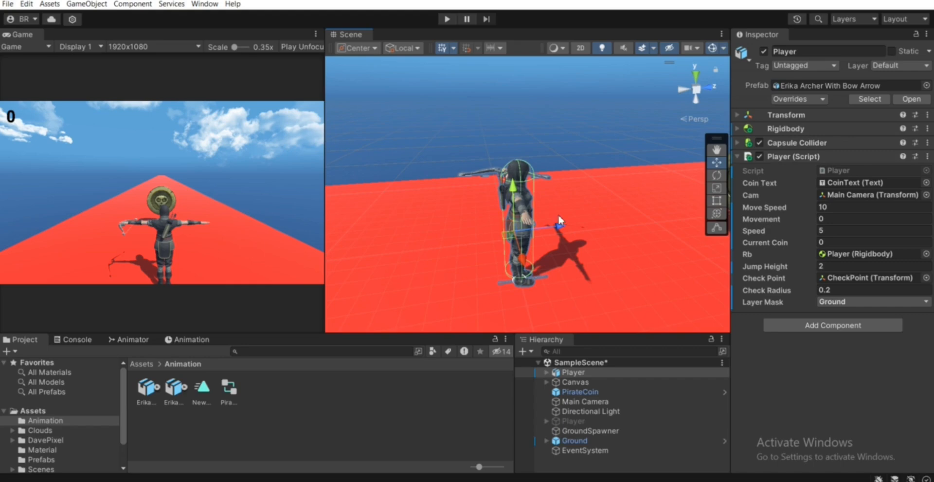
{"action": "left_click", "coordinate": [790, 155]}
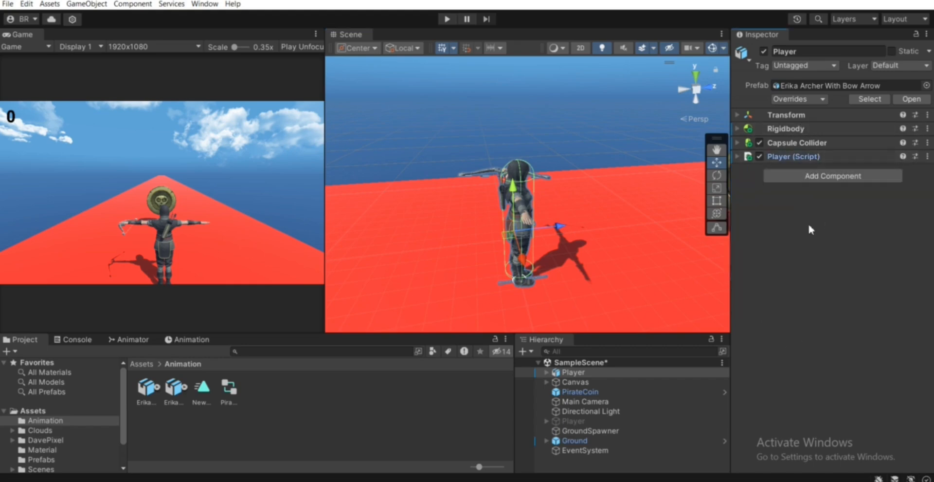
{"action": "left_click", "coordinate": [814, 176]}
{"action": "type", "text": "Animator"}
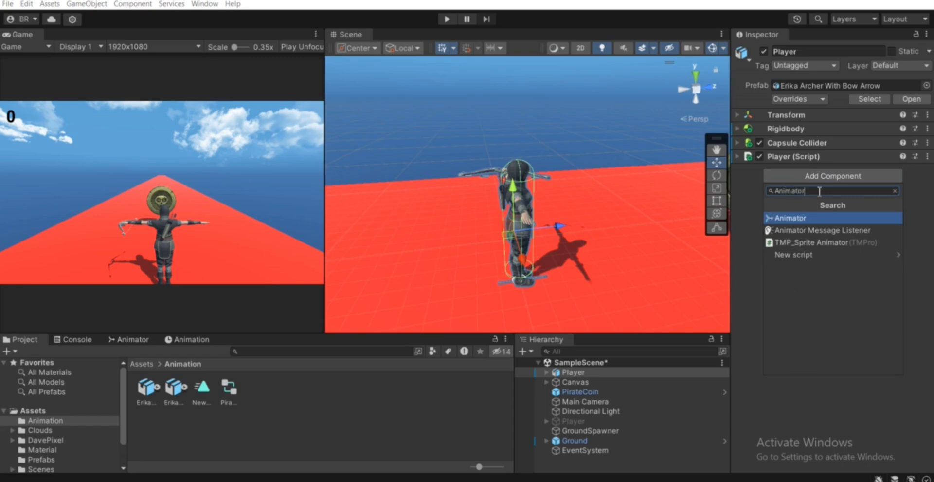
{"action": "key", "text": "Return"}
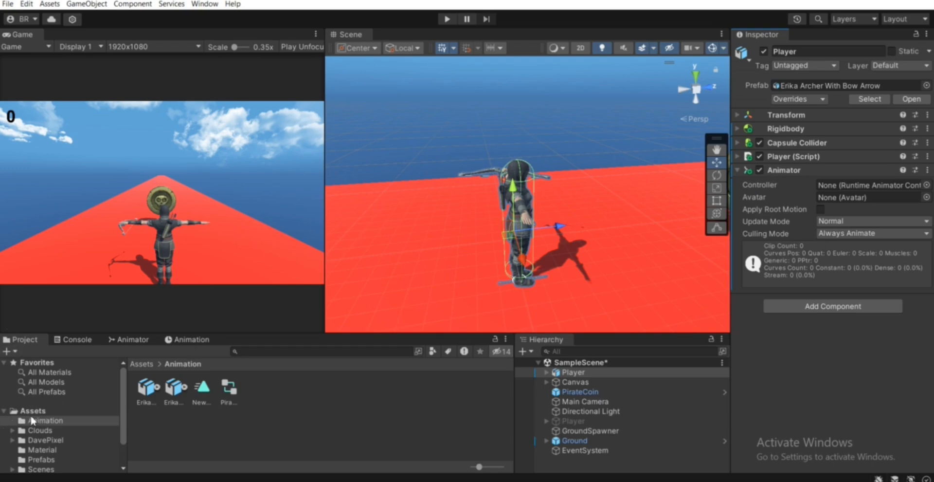
- Create an Animator Controller named Player in the Animation folder
{"action": "right_click", "coordinate": [285, 429]}
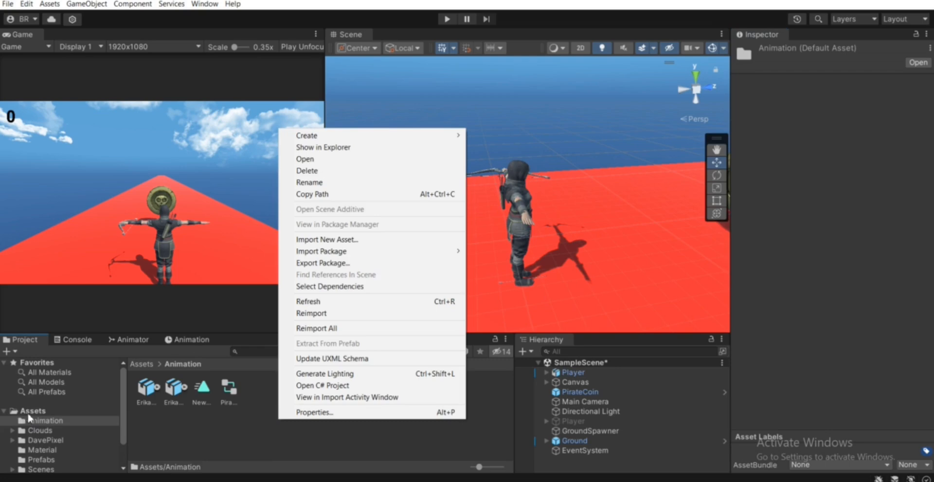
{"action": "mouse_move", "coordinate": [313, 138]}
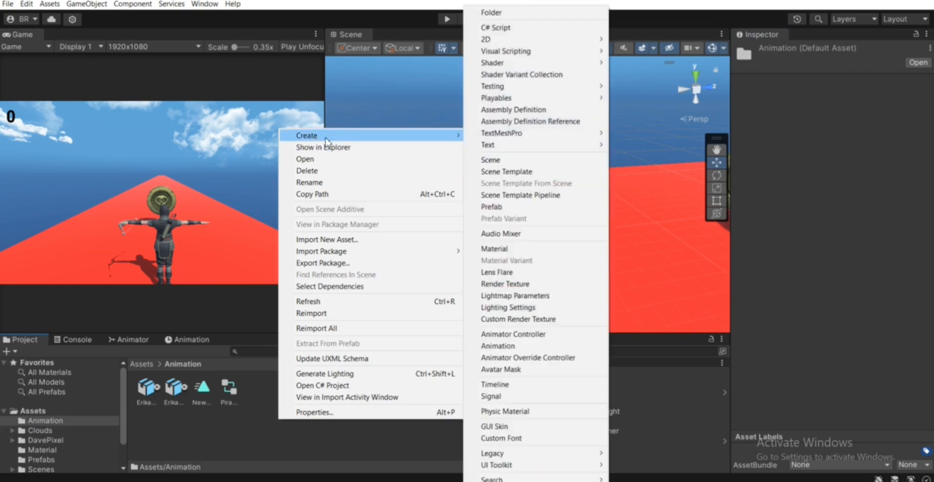
{"action": "left_click", "coordinate": [500, 335]}
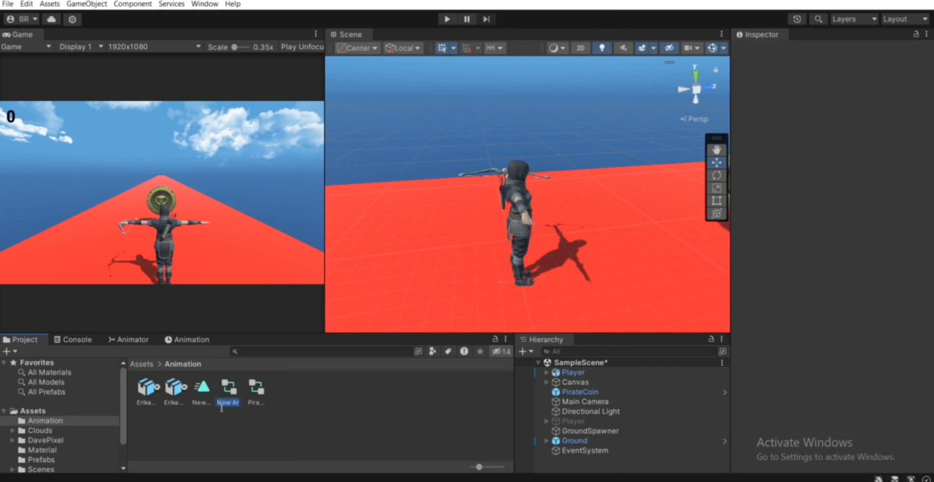
{"action": "type", "text": "Player"}
{"action": "key", "text": "Return"}
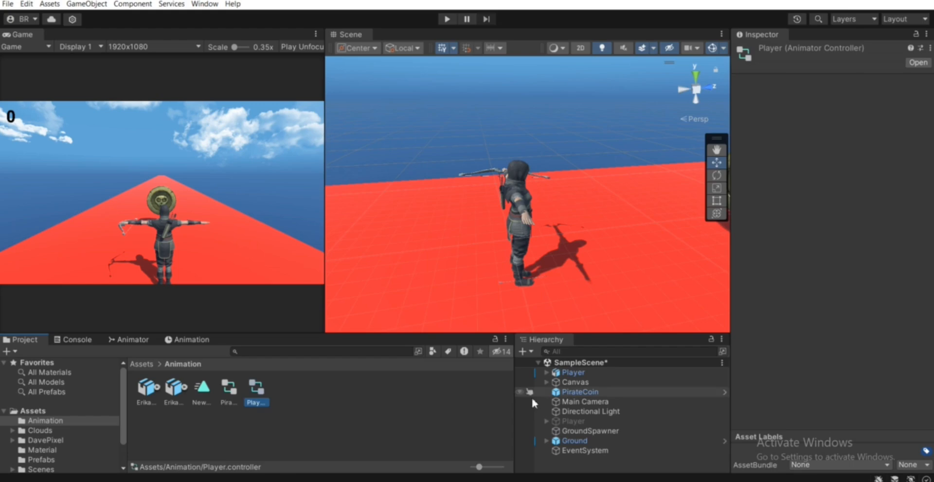
- Assign the Player controller to the Player object's Animator component and open the controller's state graph
{"action": "left_click", "coordinate": [567, 371]}
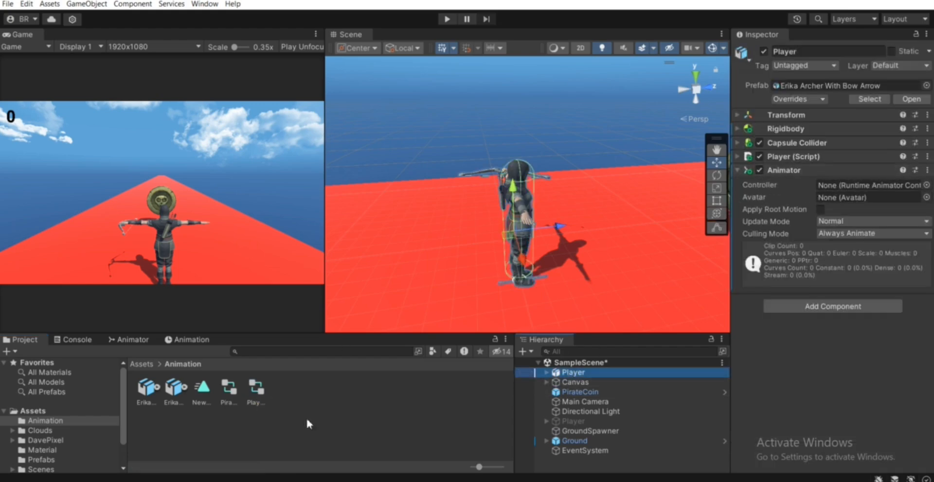
{"action": "left_click_drag", "start_coordinate": [255, 394], "coordinate": [850, 184]}
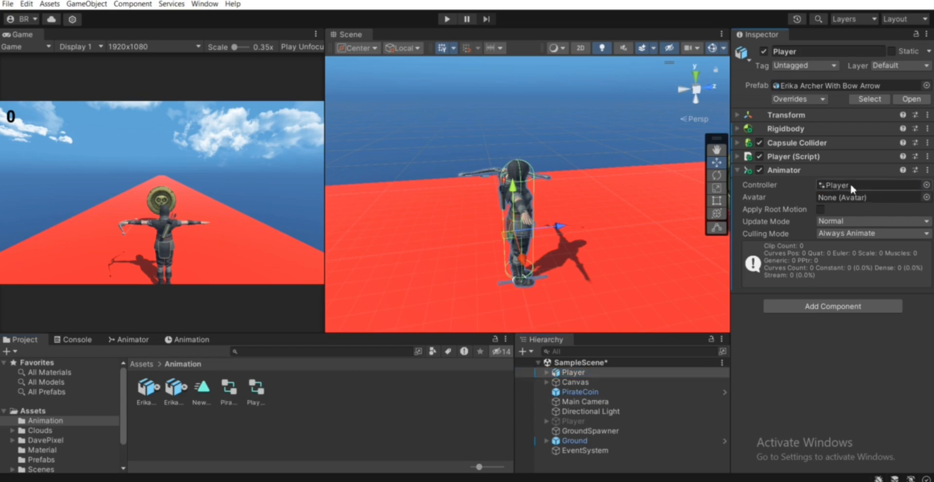
{"action": "double_click", "coordinate": [255, 387]}
{"action": "scroll", "coordinate": [178, 403], "scroll_direction": "down", "scroll_amount": 1}
{"action": "middle_click_drag", "start_coordinate": [175, 402], "coordinate": [252, 396]}
{"action": "scroll", "coordinate": [241, 397], "scroll_direction": "up", "scroll_amount": 2}
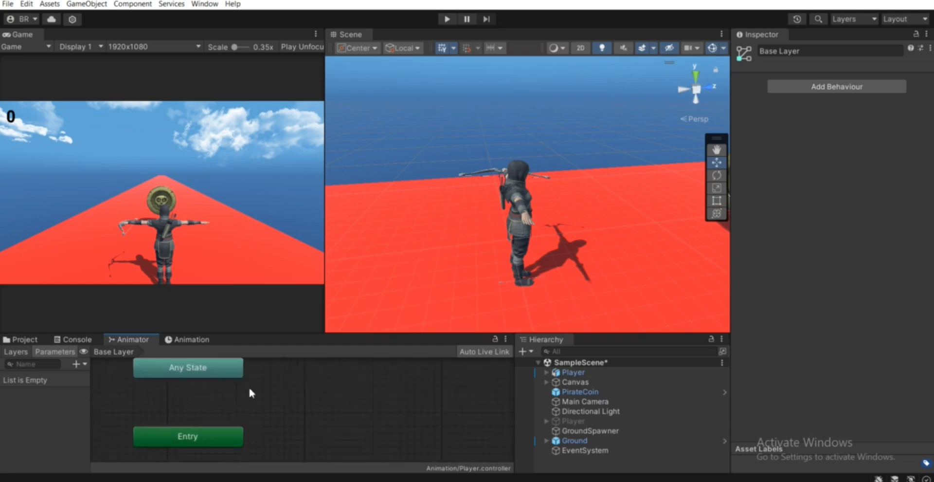
- Add the Jump clip from Erika Archer@Jump to the Player object's controller and place its state to the right of Entry
{"action": "left_click", "coordinate": [29, 339]}
{"action": "left_click", "coordinate": [320, 416]}
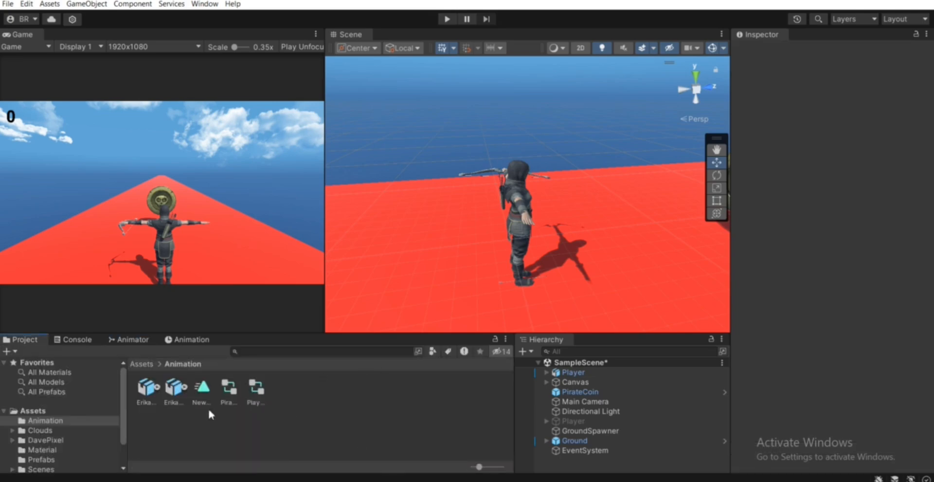
{"action": "left_click", "coordinate": [157, 387]}
{"action": "left_click", "coordinate": [175, 389]}
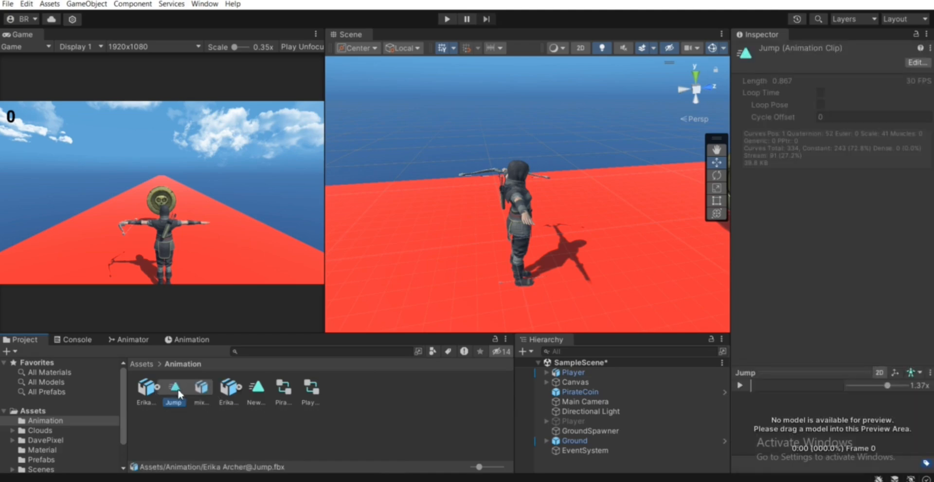
{"action": "left_click_drag", "start_coordinate": [178, 393], "coordinate": [578, 372]}
{"action": "left_click", "coordinate": [132, 339]}
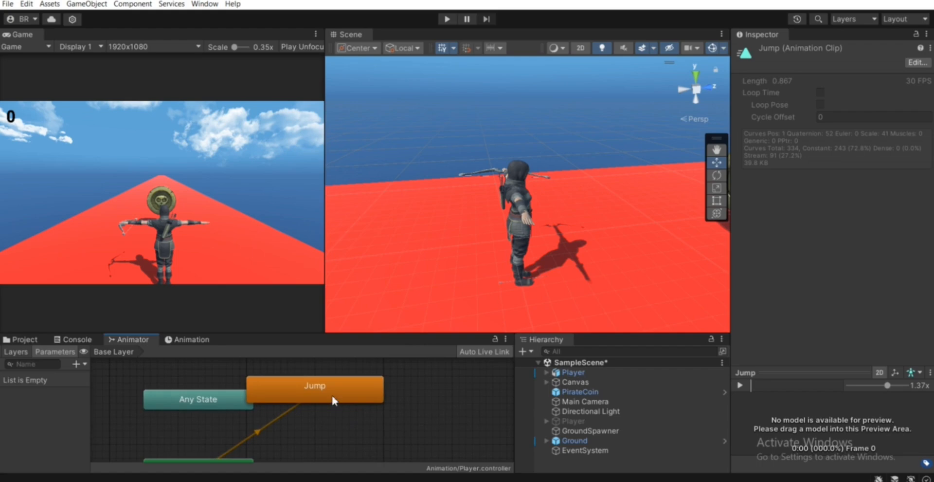
{"action": "left_click_drag", "start_coordinate": [333, 396], "coordinate": [367, 426]}
{"action": "scroll", "coordinate": [382, 425], "scroll_direction": "down", "scroll_amount": 3}
{"action": "middle_click_drag", "start_coordinate": [382, 426], "coordinate": [370, 407]}
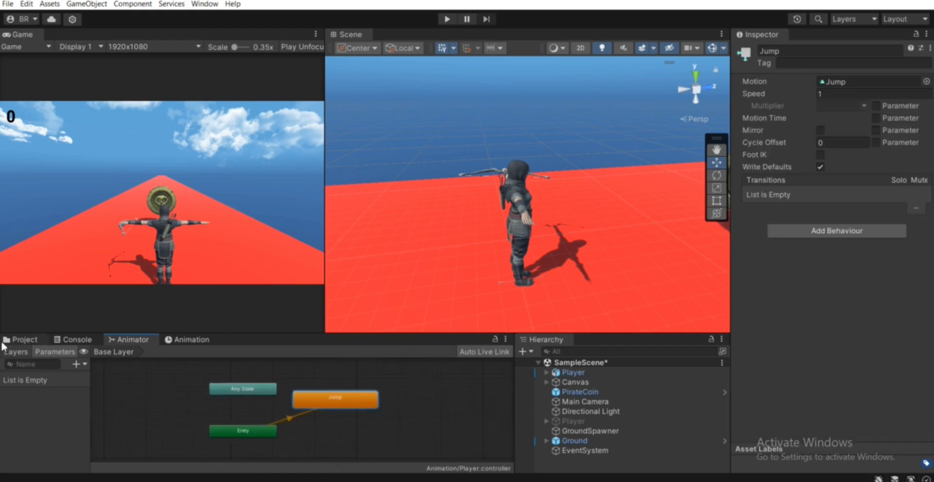
- Add the Running clip from Erika Archer@Running to the Player object's controller and place its state below Jump
{"action": "left_click", "coordinate": [21, 340]}
{"action": "left_click", "coordinate": [242, 409]}
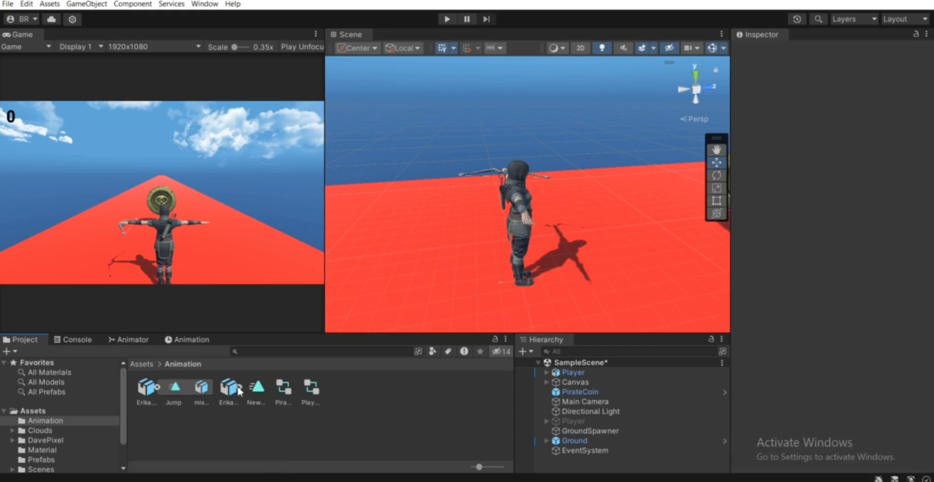
{"action": "left_click", "coordinate": [239, 387]}
{"action": "left_click", "coordinate": [283, 388]}
{"action": "left_click_drag", "start_coordinate": [286, 392], "coordinate": [580, 369]}
{"action": "left_click", "coordinate": [119, 339]}
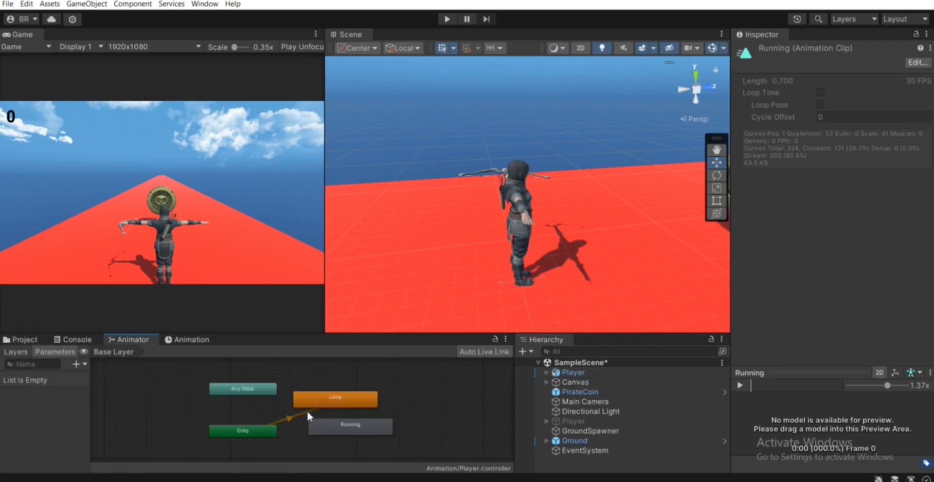
{"action": "scroll", "coordinate": [291, 402], "scroll_direction": "up", "scroll_amount": 3}
{"action": "left_click_drag", "start_coordinate": [325, 426], "coordinate": [314, 423]}
{"action": "middle_click_drag", "start_coordinate": [383, 397], "coordinate": [404, 390]}
{"action": "middle_click_drag", "start_coordinate": [328, 361], "coordinate": [291, 383]}
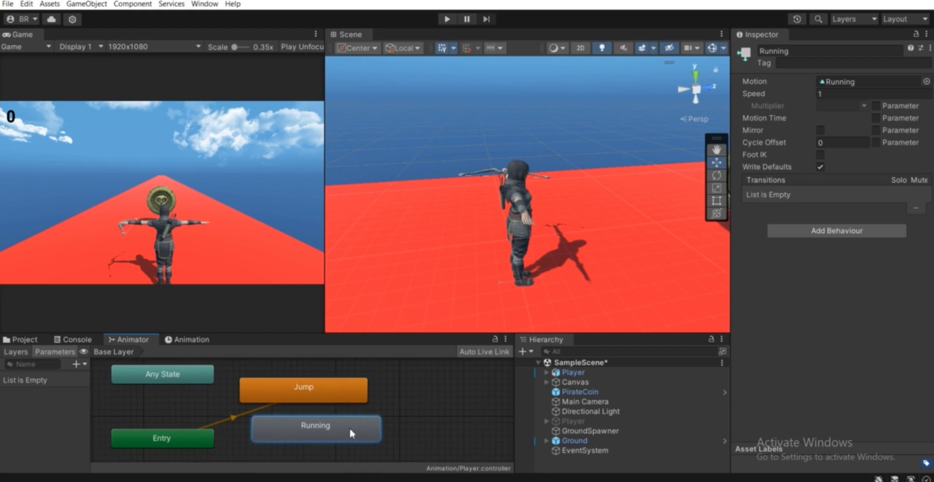
{"action": "middle_click_drag", "start_coordinate": [330, 427], "coordinate": [312, 403]}
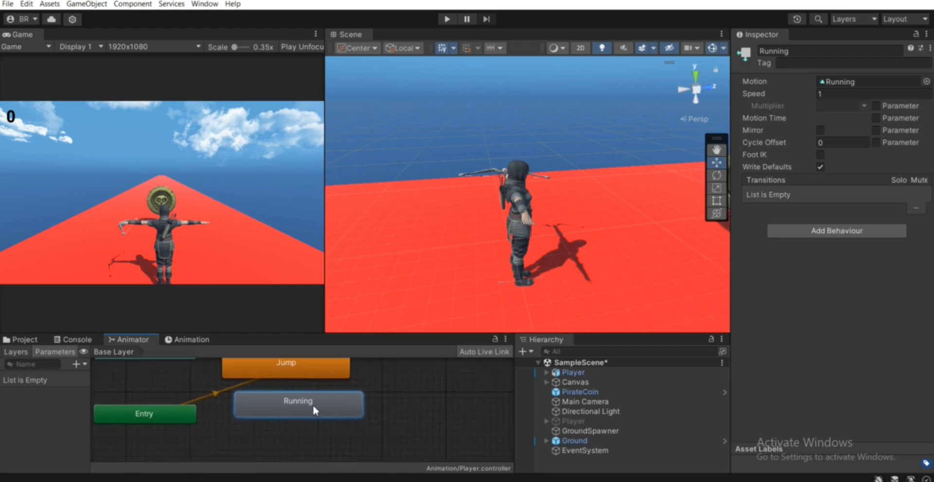
- Make the Running state the layer's default state in the Player controller
{"action": "right_click", "coordinate": [282, 406]}
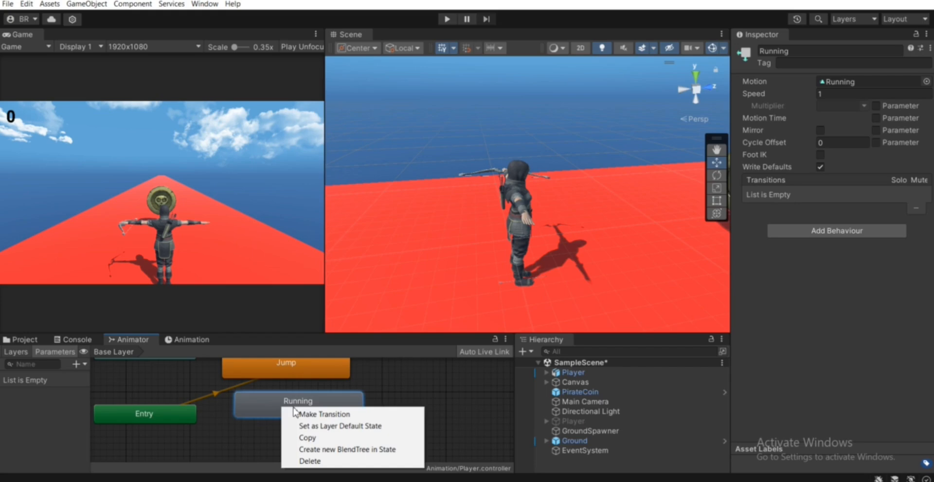
{"action": "left_click", "coordinate": [321, 427]}
{"action": "middle_click_drag", "start_coordinate": [316, 398], "coordinate": [351, 407]}
{"action": "left_click_drag", "start_coordinate": [350, 399], "coordinate": [344, 400]}
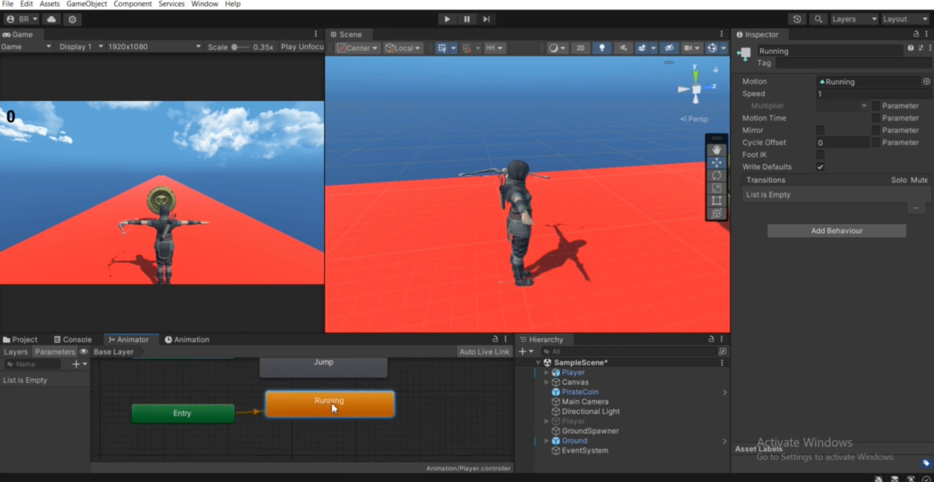
- Play-test the running animation, steering the character left and right around the obstacles, and stop the game
{"action": "left_click", "coordinate": [448, 19]}
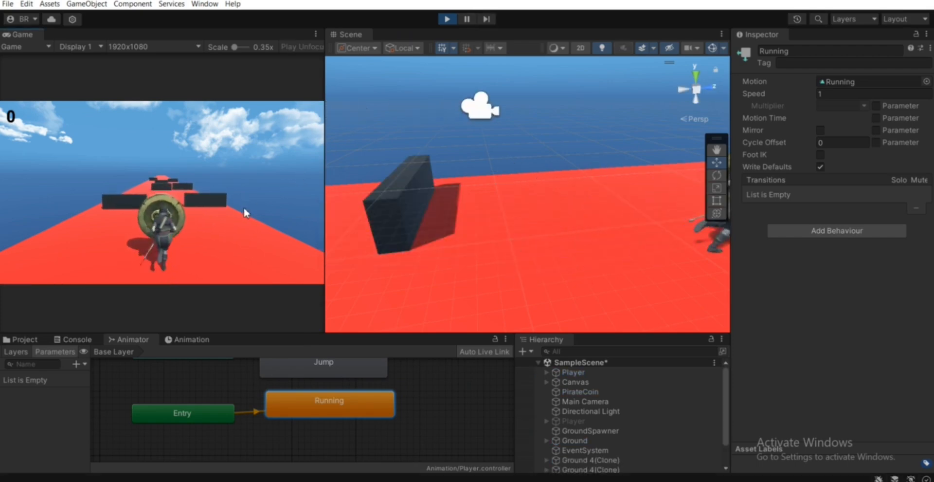
{"action": "key", "text": "a"}
{"action": "key", "text": "a"}
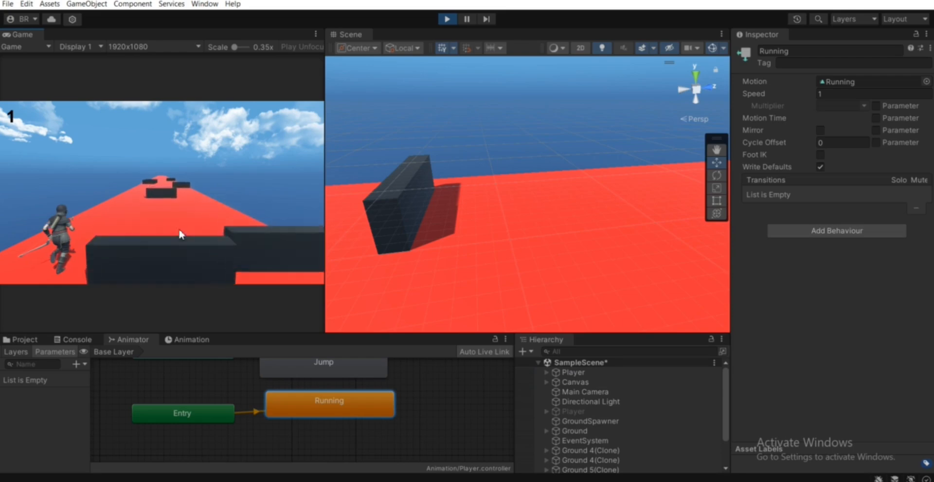
{"action": "key", "text": "d"}
{"action": "key", "text": "d"}
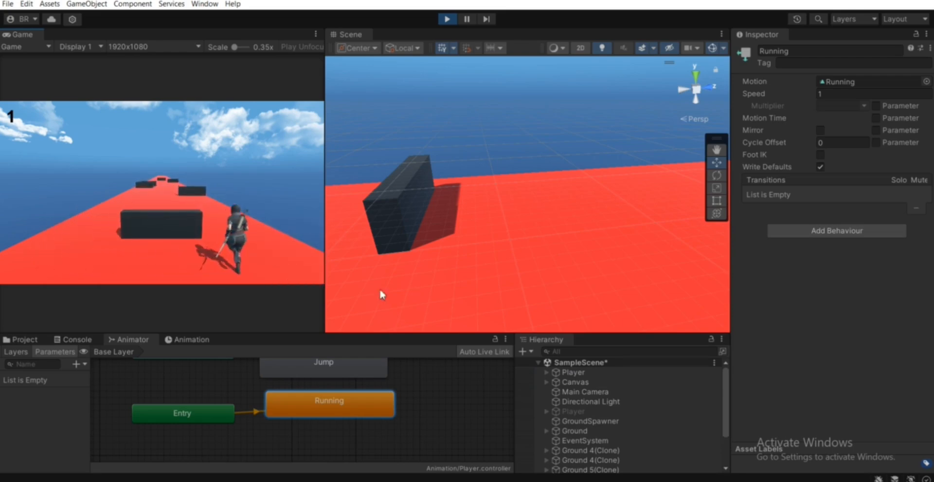
{"action": "key", "text": "a"}
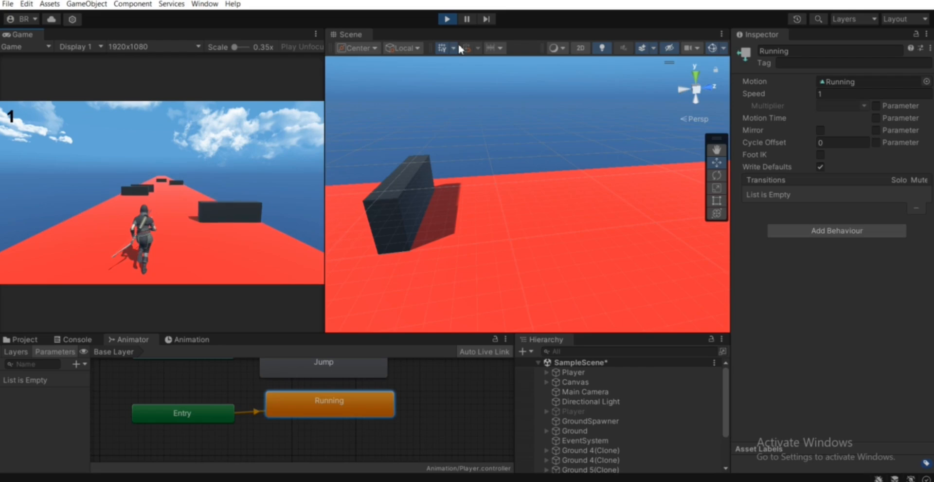
{"action": "left_click", "coordinate": [448, 19]}
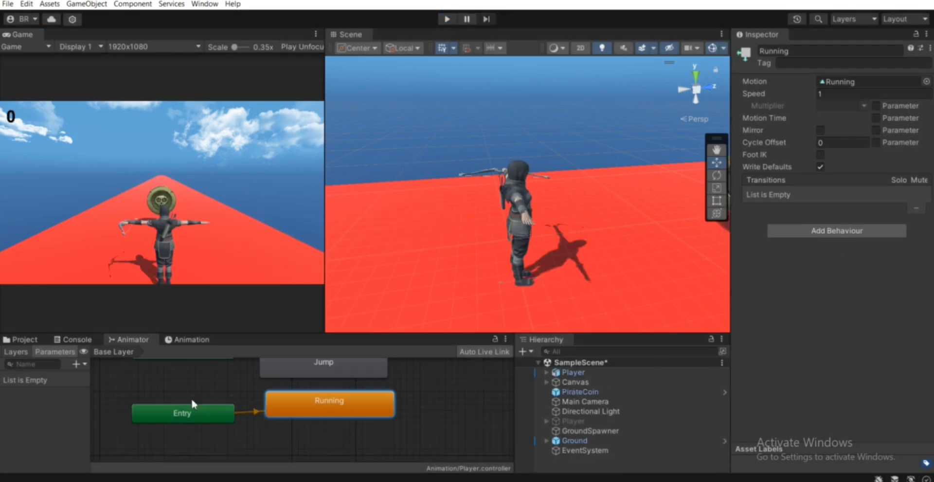
- Enable Loop Time for the Running clip in the animation import settings of Erika Archer@Running and apply the change
{"action": "left_click", "coordinate": [22, 339]}
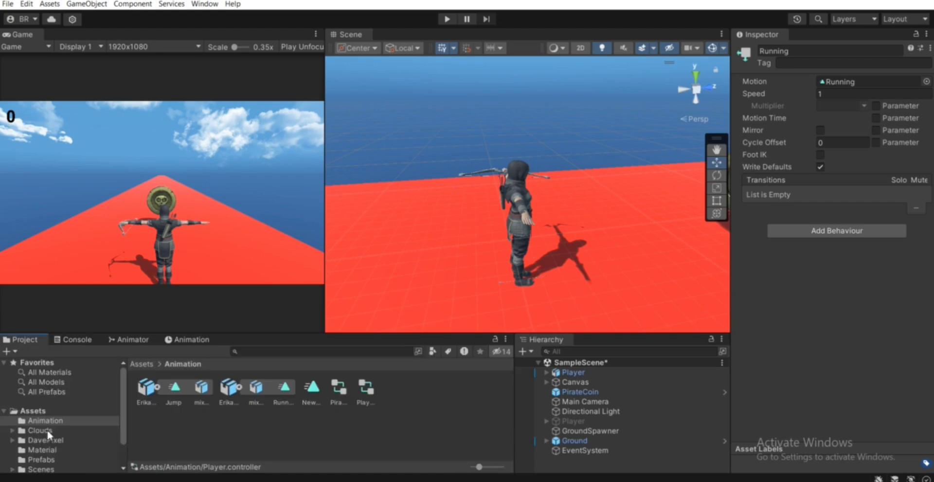
{"action": "left_click", "coordinate": [295, 416]}
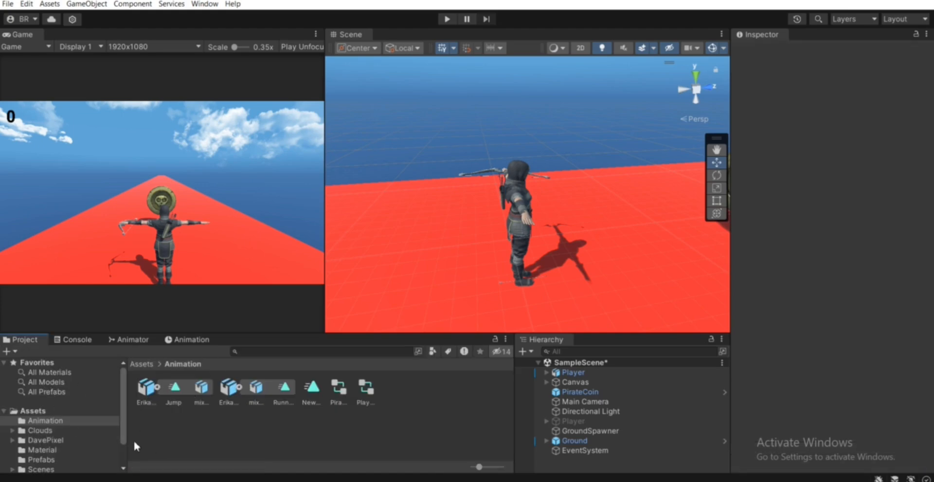
{"action": "left_click", "coordinate": [157, 387]}
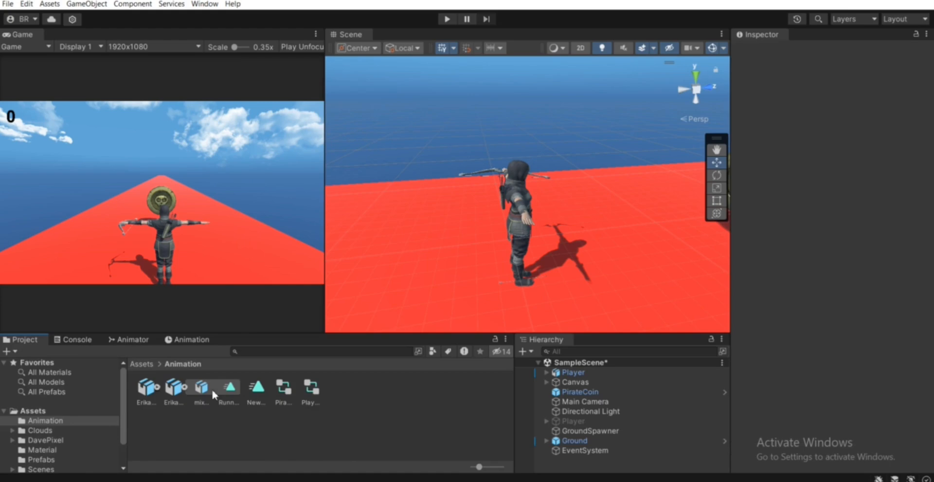
{"action": "left_click", "coordinate": [226, 396]}
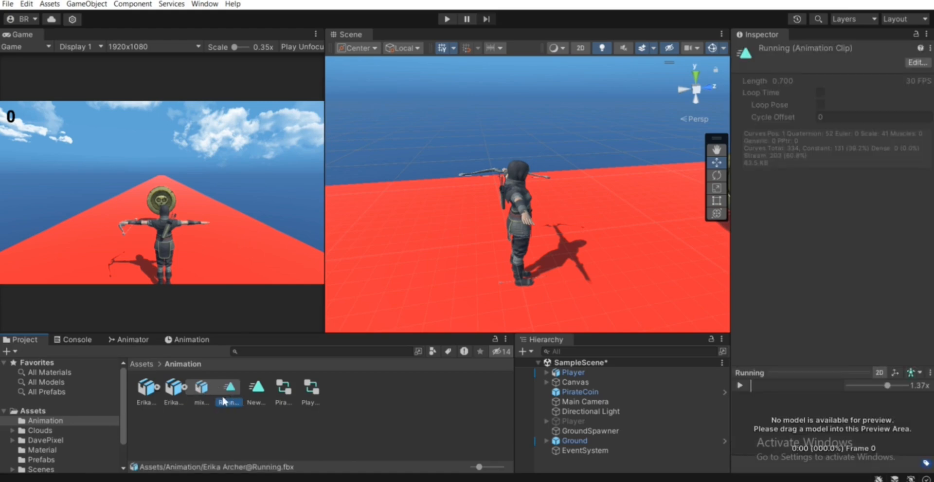
{"action": "left_click", "coordinate": [184, 387]}
{"action": "left_click", "coordinate": [169, 392]}
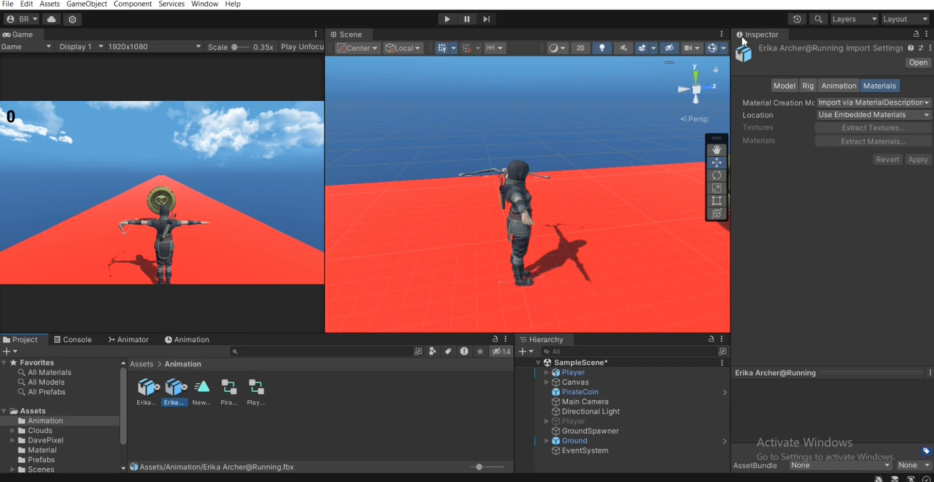
{"action": "left_click", "coordinate": [835, 87]}
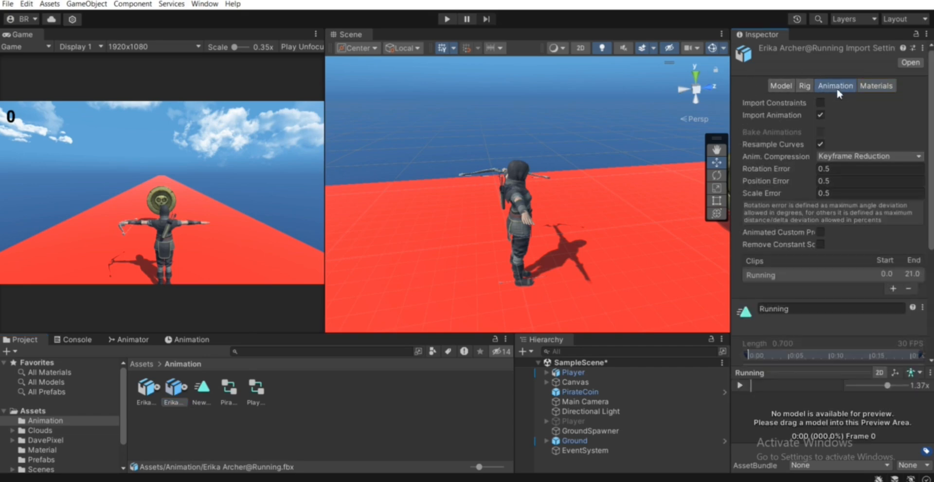
{"action": "scroll", "coordinate": [900, 168], "scroll_direction": "down", "scroll_amount": 4}
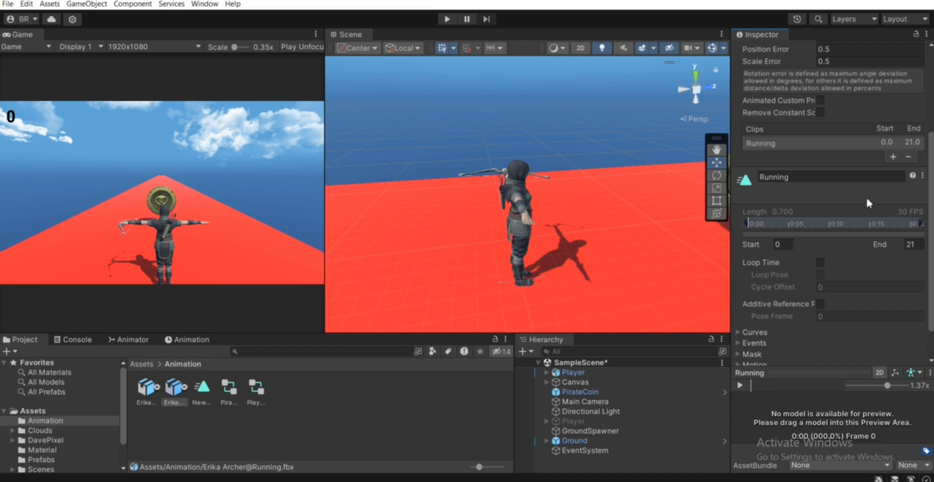
{"action": "scroll", "coordinate": [866, 202], "scroll_direction": "down", "scroll_amount": 1}
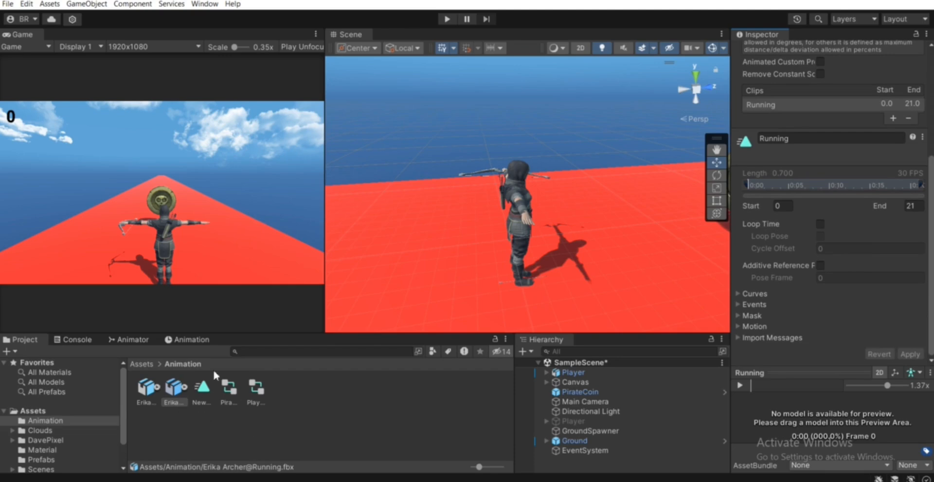
{"action": "left_click", "coordinate": [821, 224]}
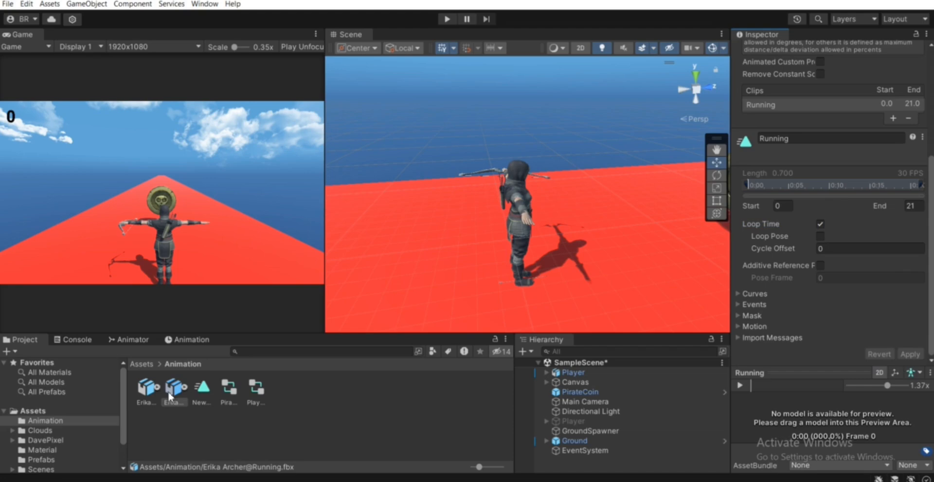
- Enable Loop Time for the Jump clip in the animation import settings of Erika Archer@Jump and apply the change
{"action": "left_click", "coordinate": [146, 392]}
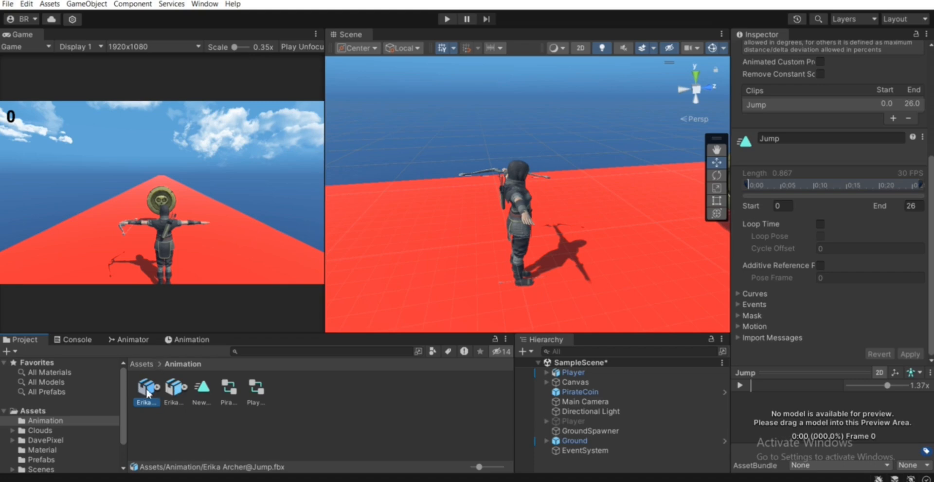
{"action": "scroll", "coordinate": [819, 183], "scroll_direction": "up", "scroll_amount": 4}
{"action": "scroll", "coordinate": [827, 126], "scroll_direction": "up", "scroll_amount": 3}
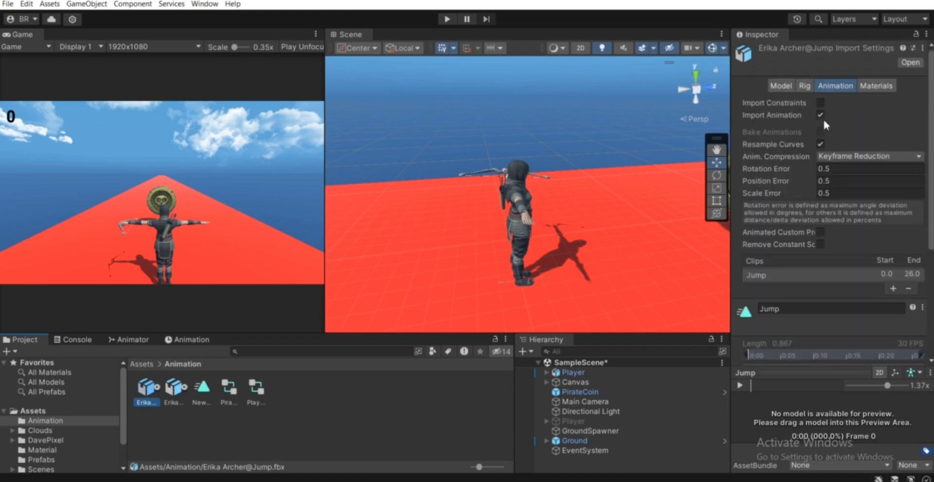
{"action": "scroll", "coordinate": [813, 232], "scroll_direction": "down", "scroll_amount": 7}
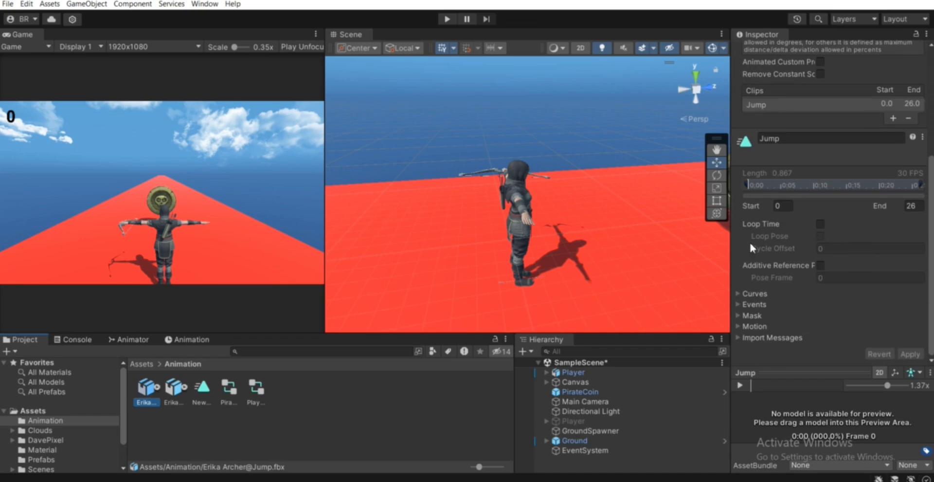
{"action": "left_click", "coordinate": [820, 224]}
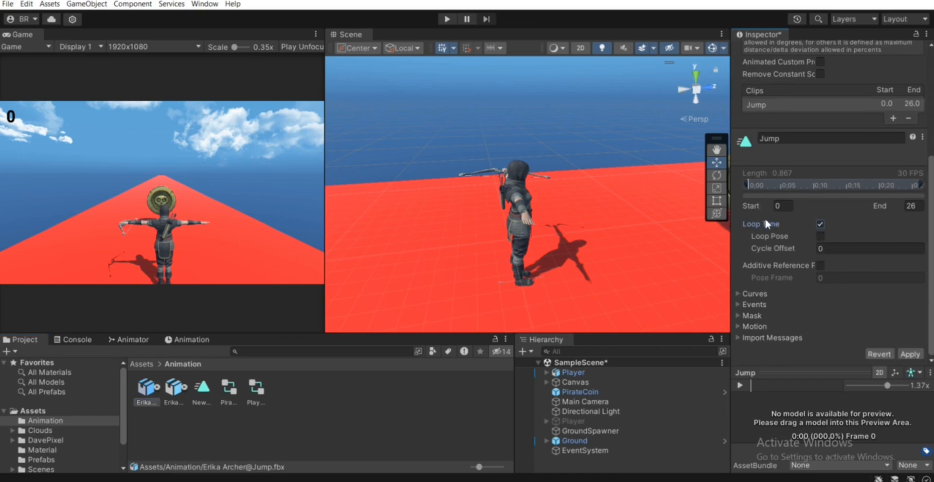
{"action": "left_click", "coordinate": [910, 354]}
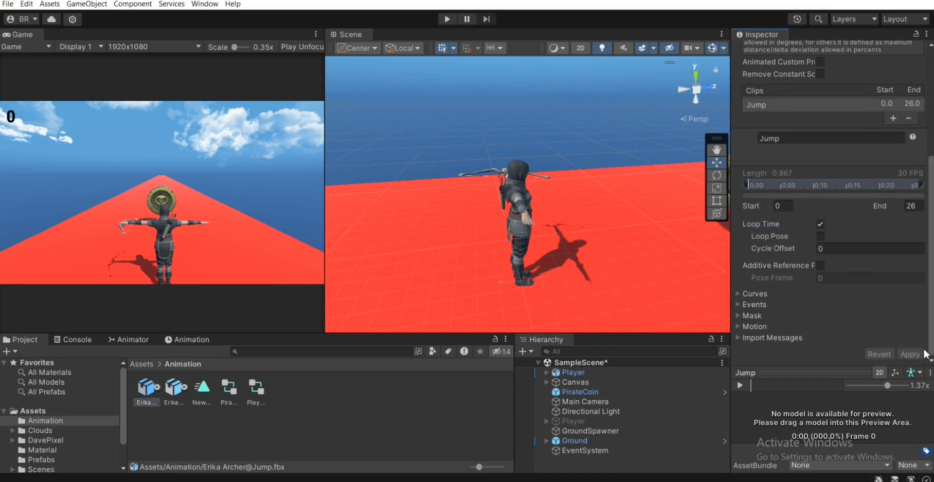
- Play-test the looping run with the Animator graph open, steering the character between obstacles, and stop the game
{"action": "scroll", "coordinate": [487, 181], "scroll_direction": "down", "scroll_amount": 2}
{"action": "middle_click_drag", "start_coordinate": [488, 181], "coordinate": [487, 216]}
{"action": "left_click", "coordinate": [447, 19]}
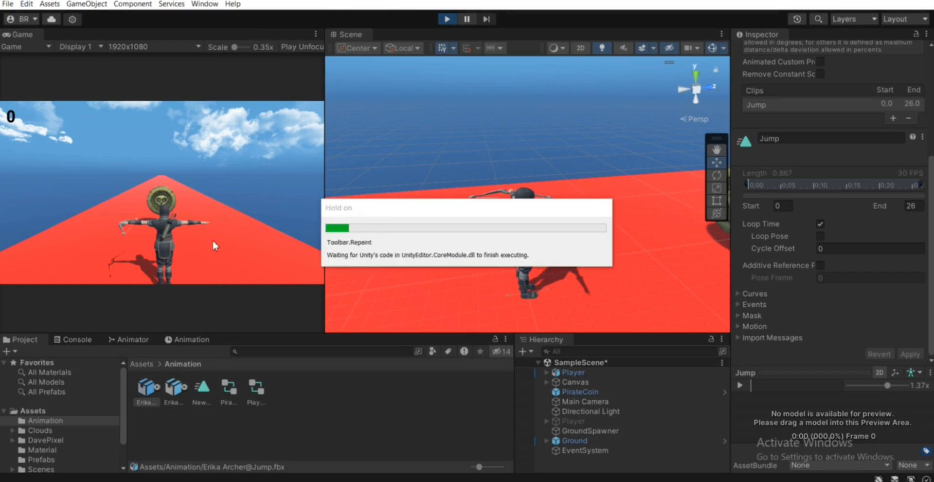
{"action": "left_click", "coordinate": [137, 339]}
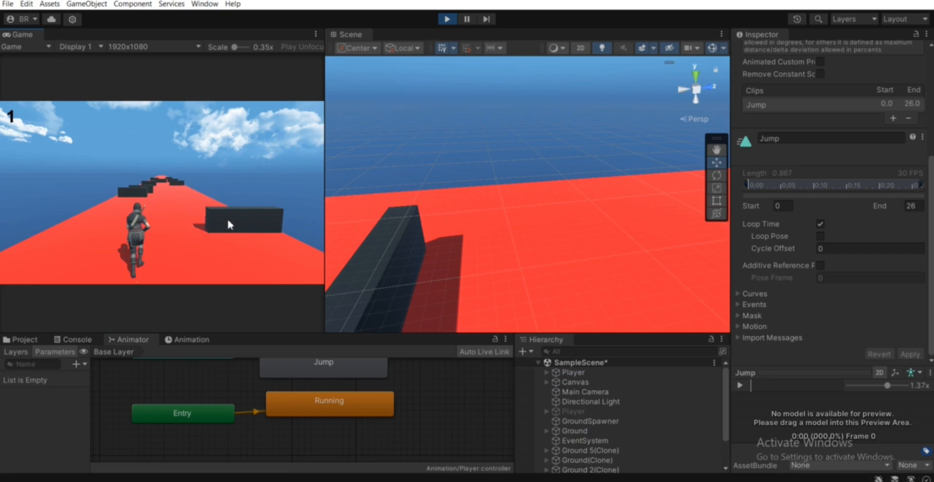
{"action": "key", "text": "d"}
{"action": "key", "text": "a"}
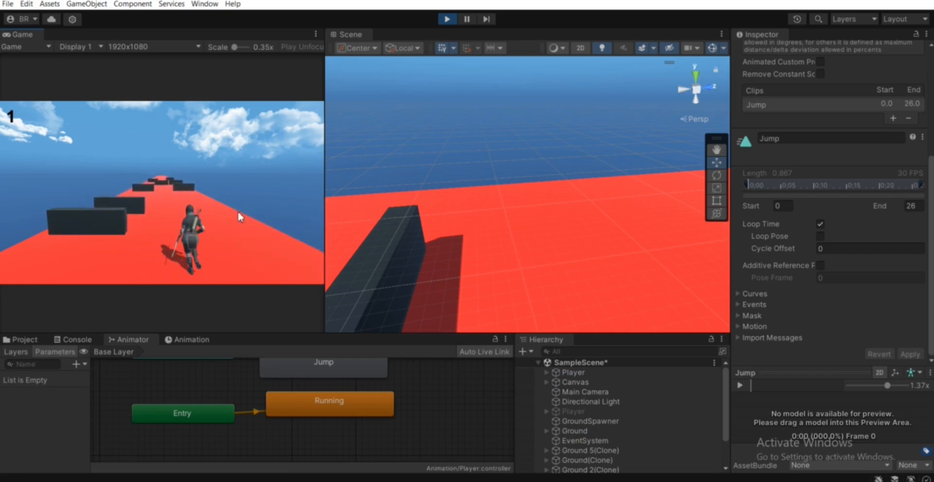
{"action": "key", "text": "d"}
{"action": "key", "text": "a"}
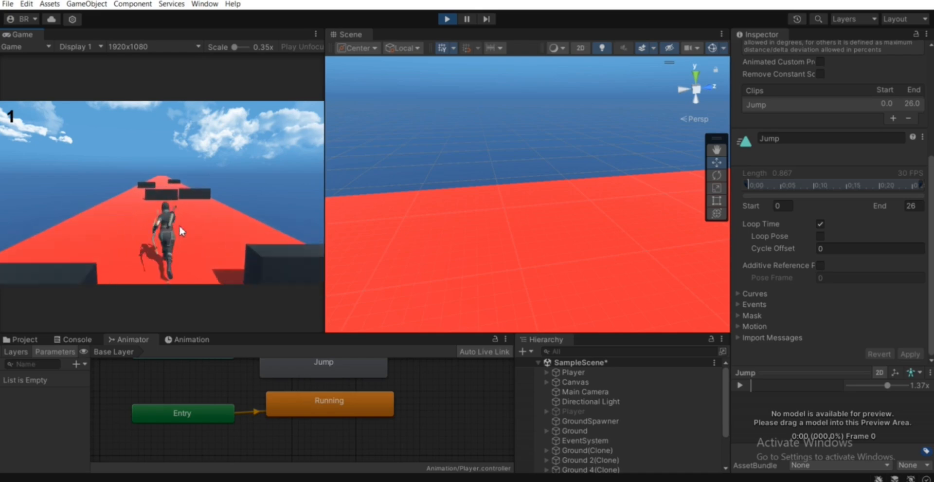
{"action": "key", "text": "a"}
{"action": "key", "text": "a"}
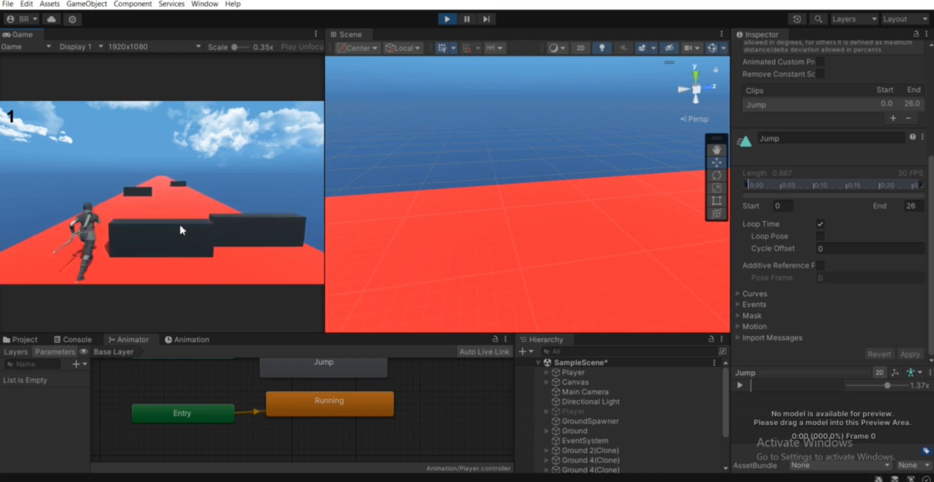
{"action": "key", "text": "d"}
{"action": "key", "text": "d"}
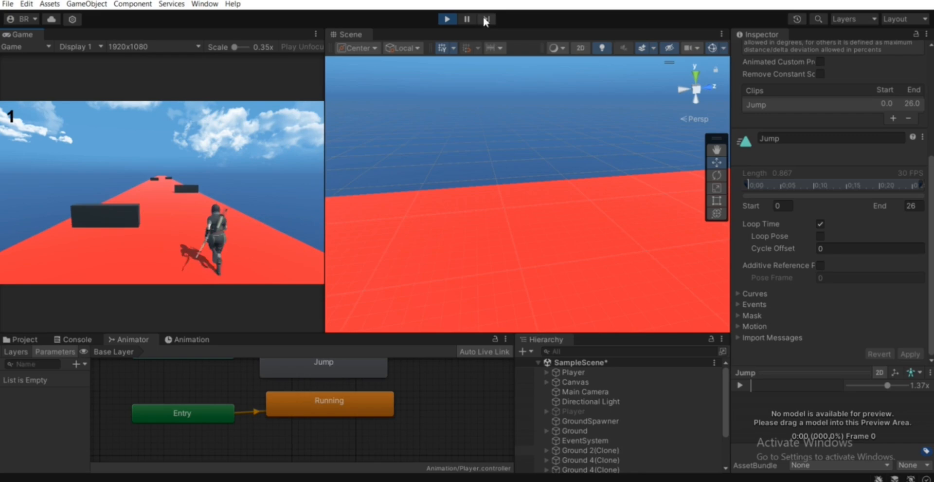
{"action": "left_click", "coordinate": [447, 19]}
- Set Jump Height to 20 in the Player object's Player script component
{"action": "left_click", "coordinate": [574, 372]}
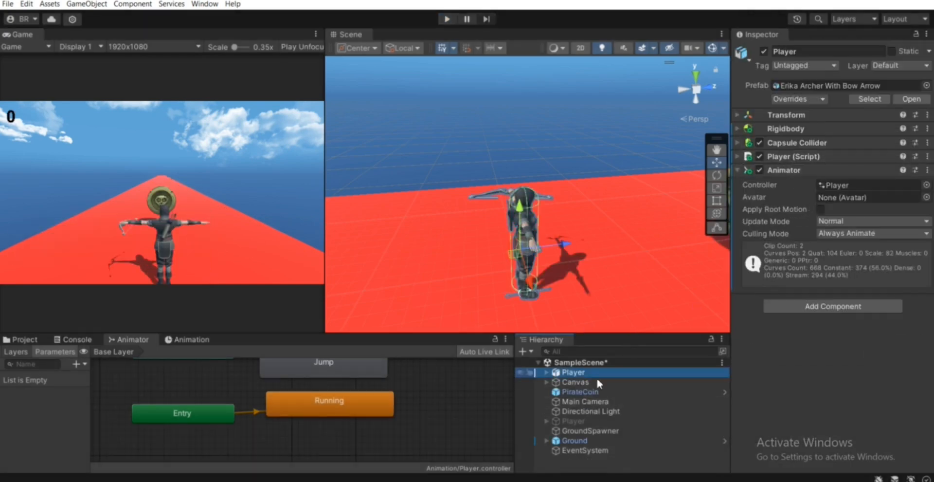
{"action": "left_click", "coordinate": [793, 156]}
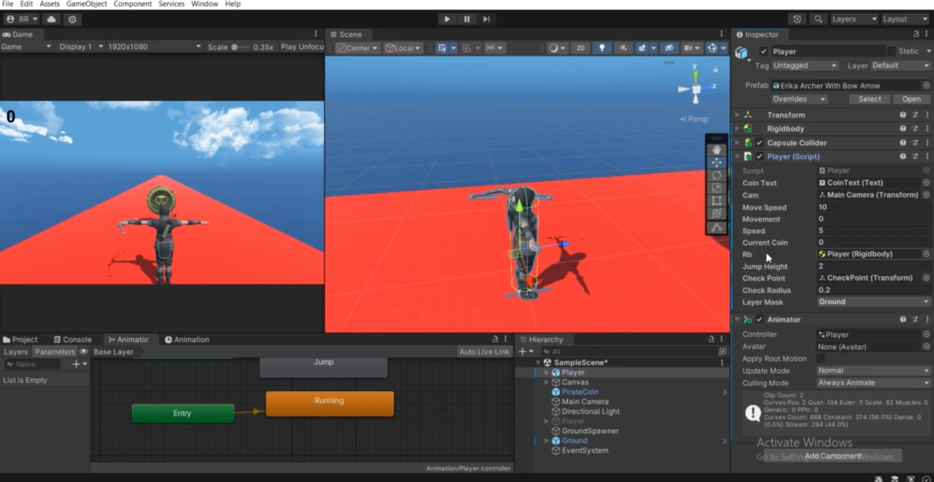
{"action": "left_click", "coordinate": [844, 266]}
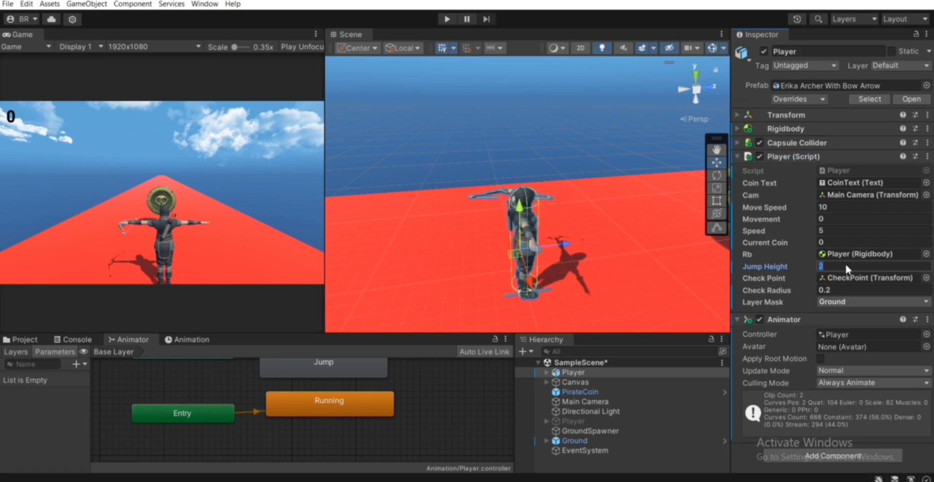
{"action": "type", "text": "20"}
- Play-test the game with the changed jump height, steering the character sideways, and stop it
{"action": "left_click", "coordinate": [453, 19]}
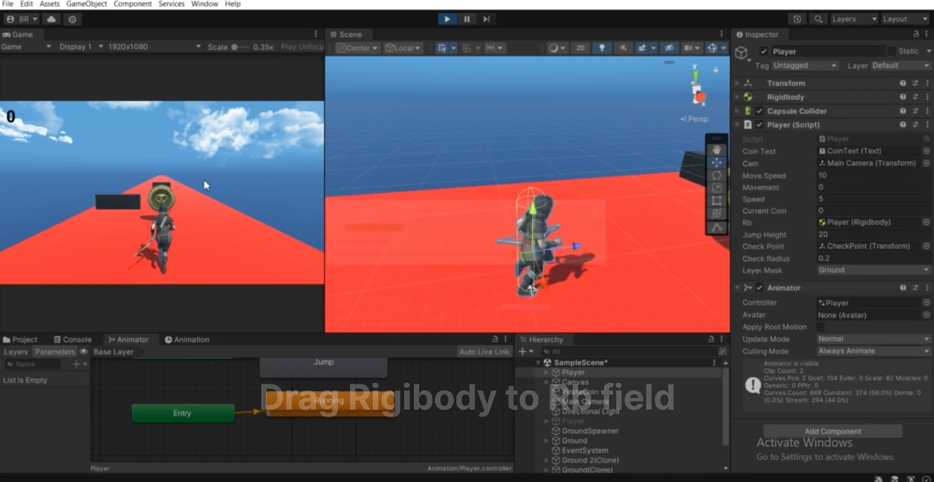
{"action": "key", "text": "d"}
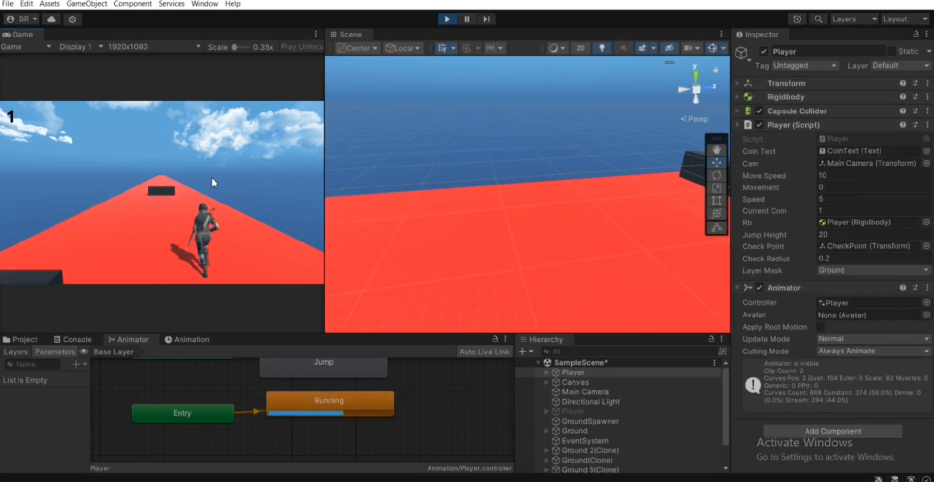
{"action": "key", "text": "d"}
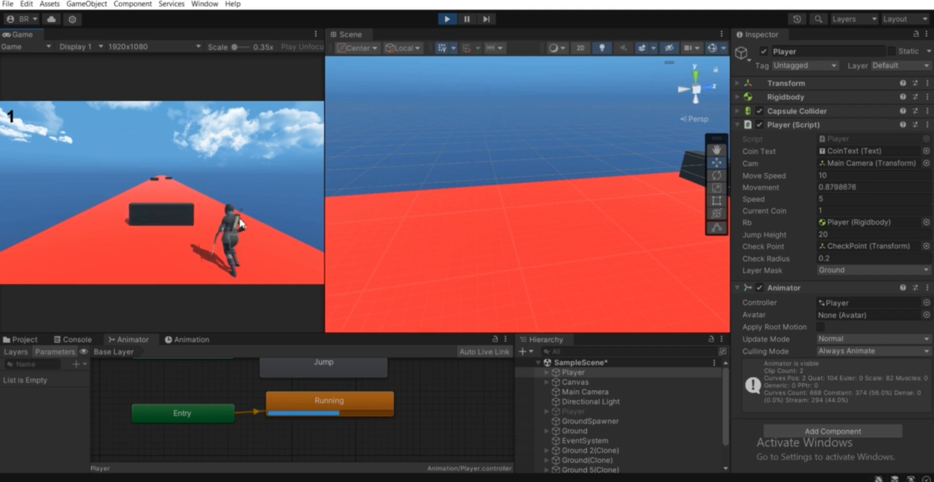
{"action": "key", "text": "a"}
{"action": "left_click", "coordinate": [447, 18]}
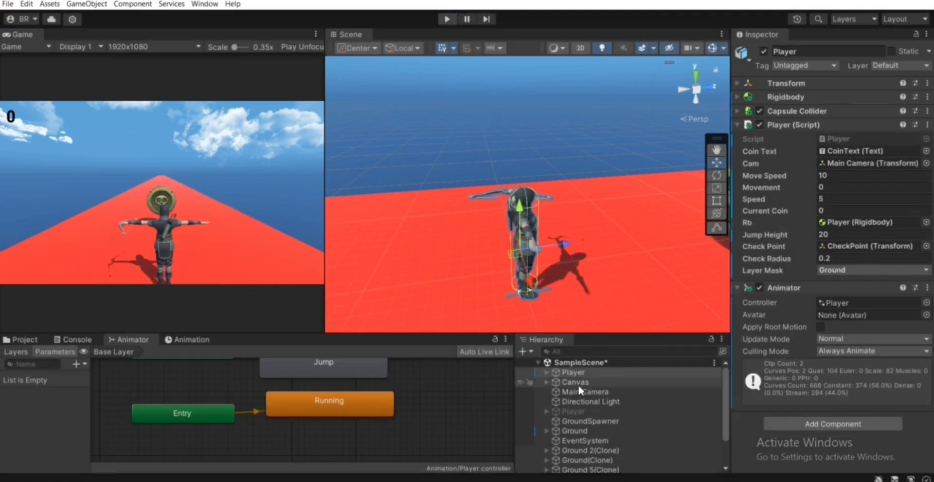
- Assign the Player's Rigidbody component to the Rb reference of its Player script
{"action": "scroll", "coordinate": [556, 297], "scroll_direction": "up", "scroll_amount": 6}
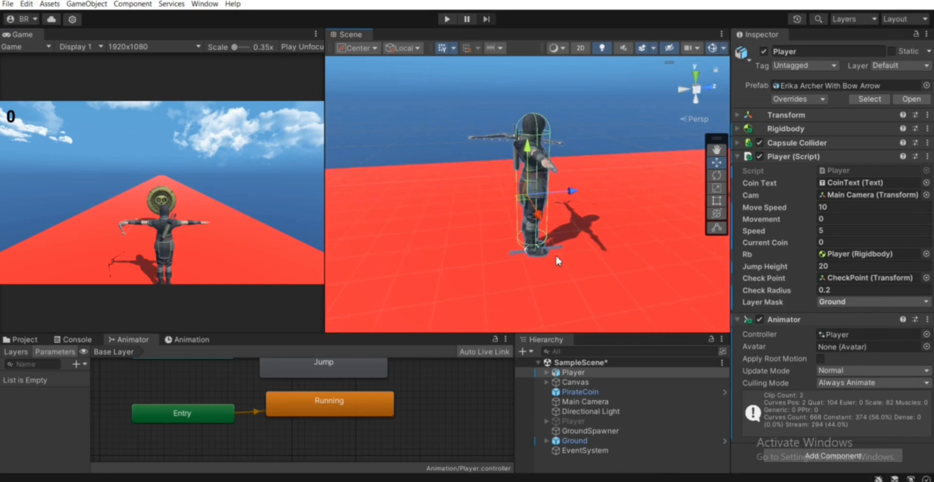
{"action": "middle_click_drag", "start_coordinate": [544, 278], "coordinate": [572, 163]}
{"action": "scroll", "coordinate": [530, 205], "scroll_direction": "up", "scroll_amount": 5}
{"action": "scroll", "coordinate": [536, 164], "scroll_direction": "up", "scroll_amount": 2}
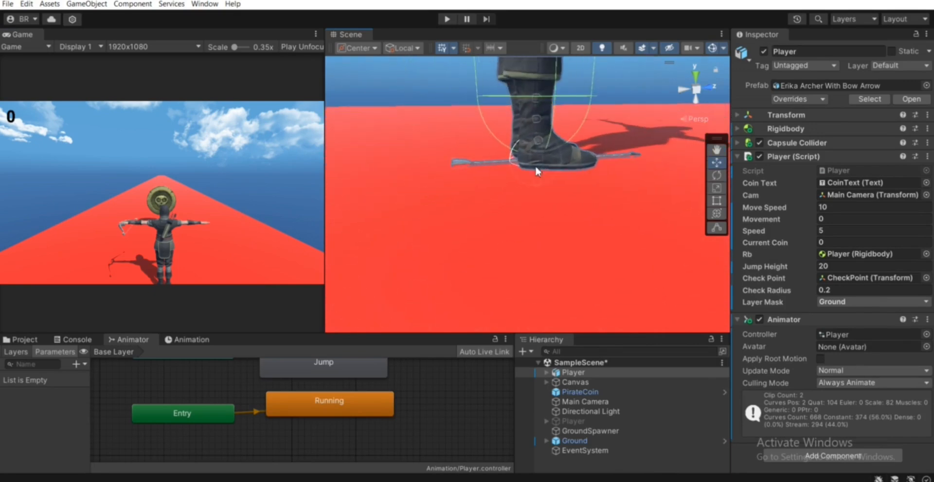
{"action": "middle_click_drag", "start_coordinate": [591, 190], "coordinate": [594, 257]}
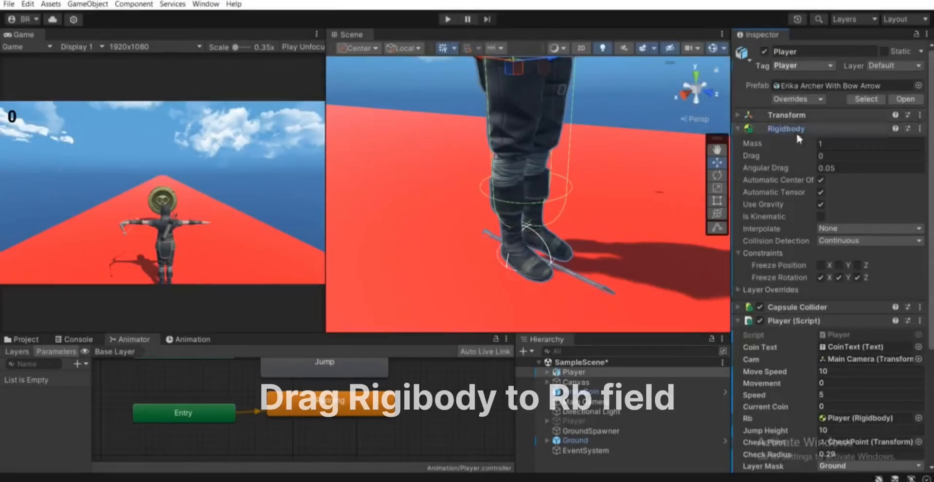
{"action": "left_click", "coordinate": [796, 130]}
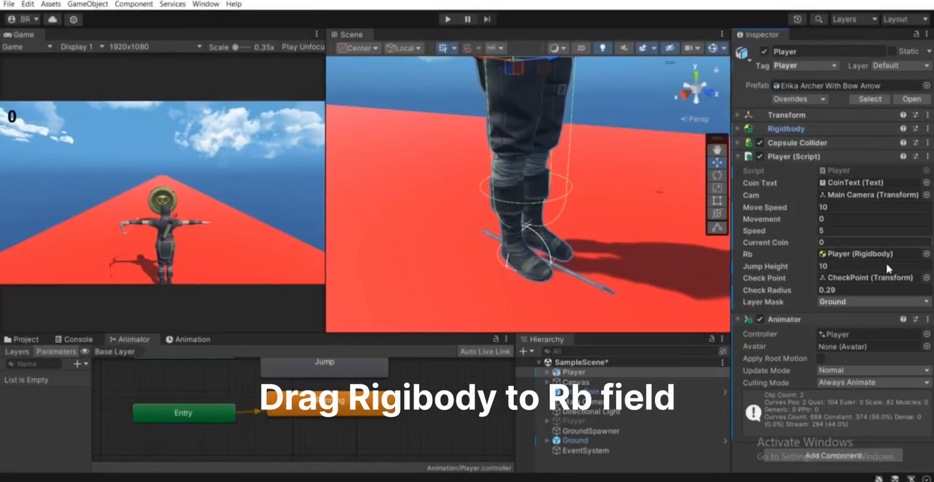
{"action": "left_click_drag", "start_coordinate": [790, 128], "coordinate": [865, 259]}
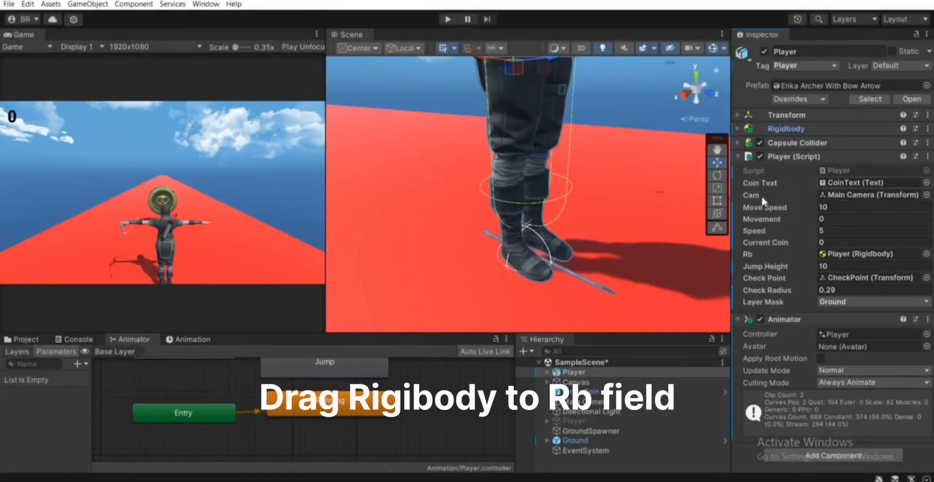
- Set Jump Height to 2 in the Player object's Player script component
{"action": "left_click", "coordinate": [821, 268]}
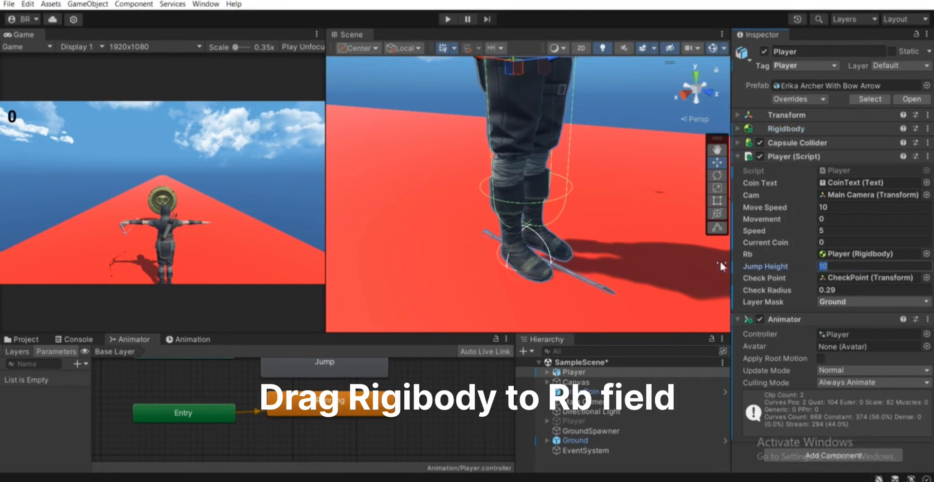
{"action": "type", "text": "2"}
{"action": "middle_click_drag", "start_coordinate": [606, 145], "coordinate": [605, 180]}
- Play-test the game by jumping and steering the character both ways around the obstacles, and stop it
{"action": "left_click", "coordinate": [449, 19]}
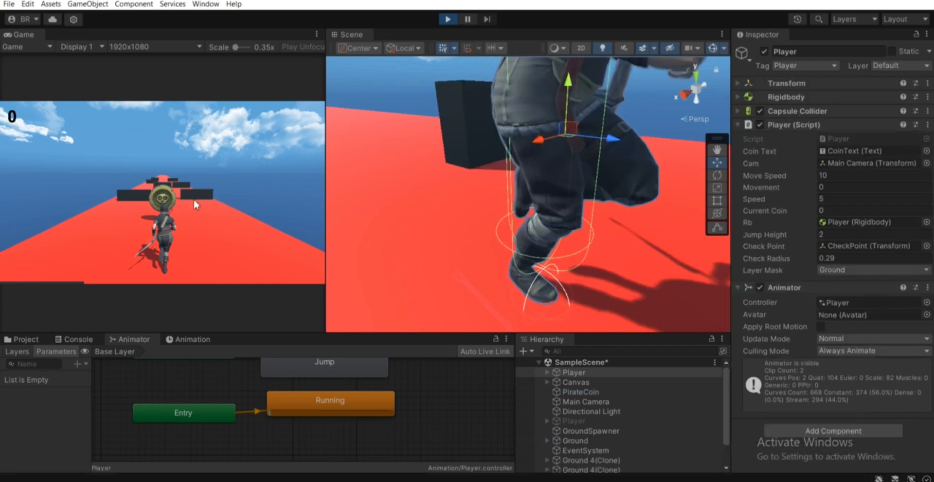
{"action": "left_click", "coordinate": [190, 222]}
{"action": "key", "text": "space"}
{"action": "key", "text": "a"}
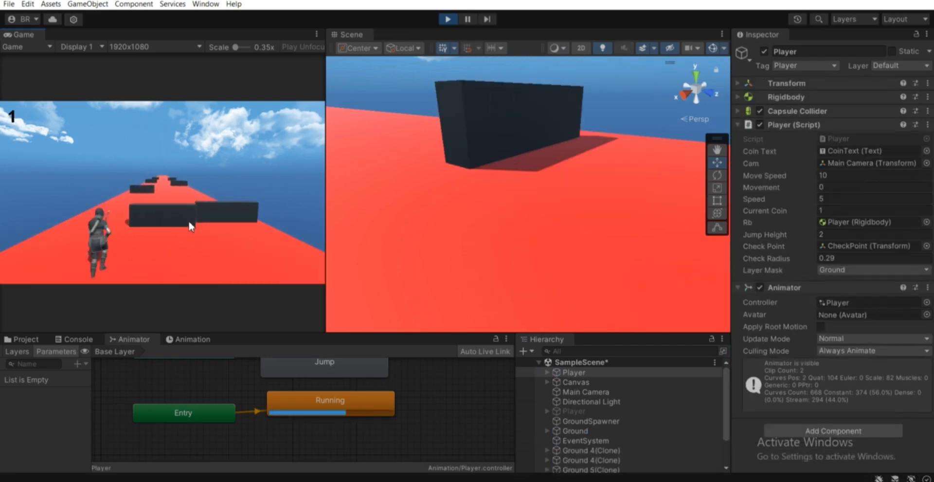
{"action": "key", "text": "d"}
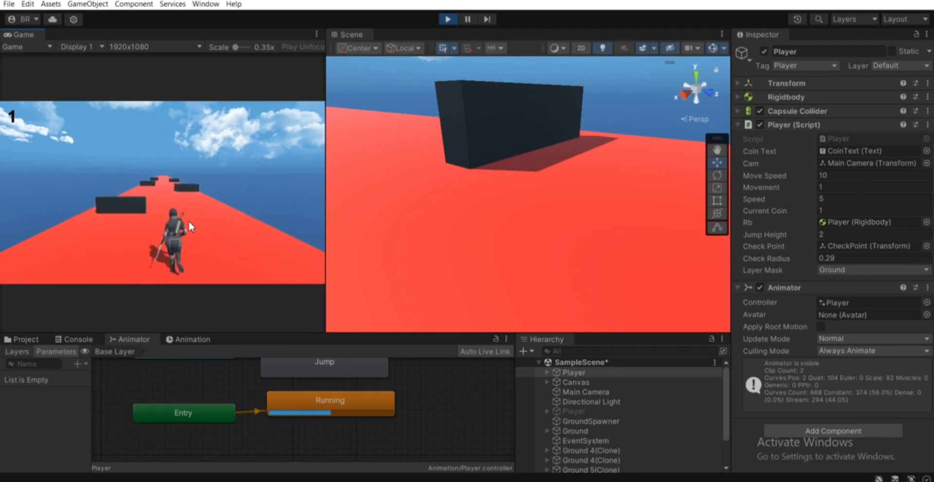
{"action": "key", "text": "a"}
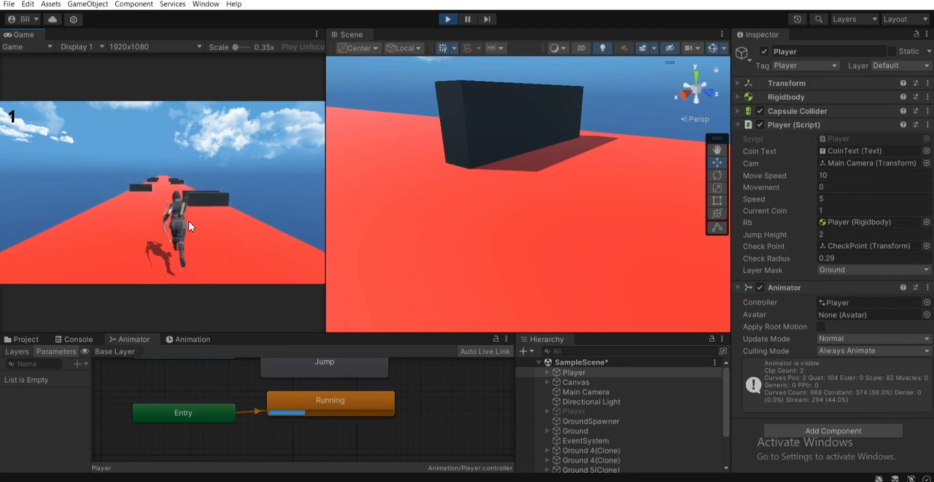
{"action": "left_click", "coordinate": [448, 19]}
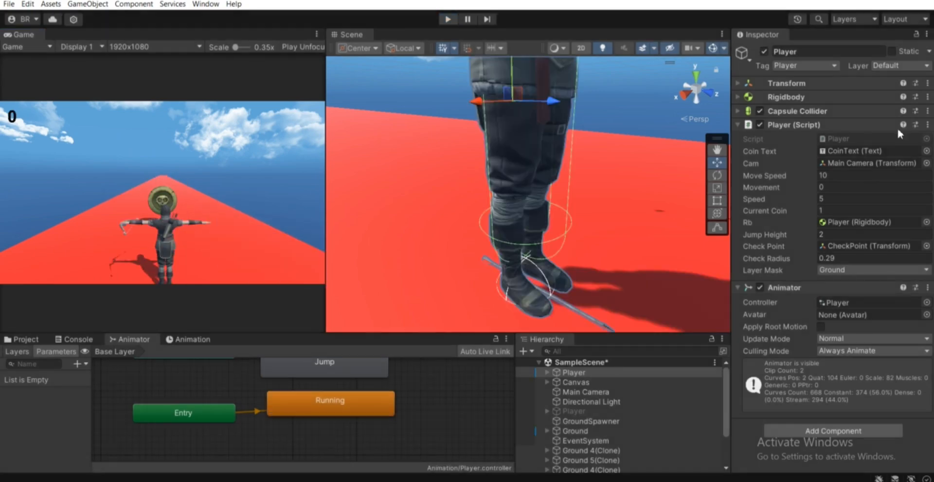
- Set the Mass of the Player's Rigidbody to 3 and collapse the component
{"action": "left_click", "coordinate": [811, 129]}
{"action": "left_click", "coordinate": [828, 143]}
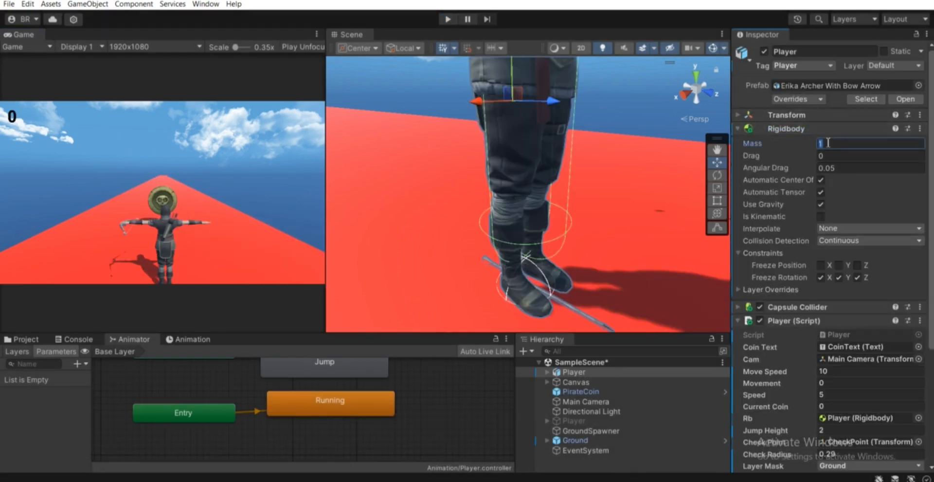
{"action": "type", "text": "3"}
{"action": "scroll", "coordinate": [897, 267], "scroll_direction": "down", "scroll_amount": 4}
{"action": "scroll", "coordinate": [803, 105], "scroll_direction": "up", "scroll_amount": 3}
{"action": "left_click", "coordinate": [785, 98]}
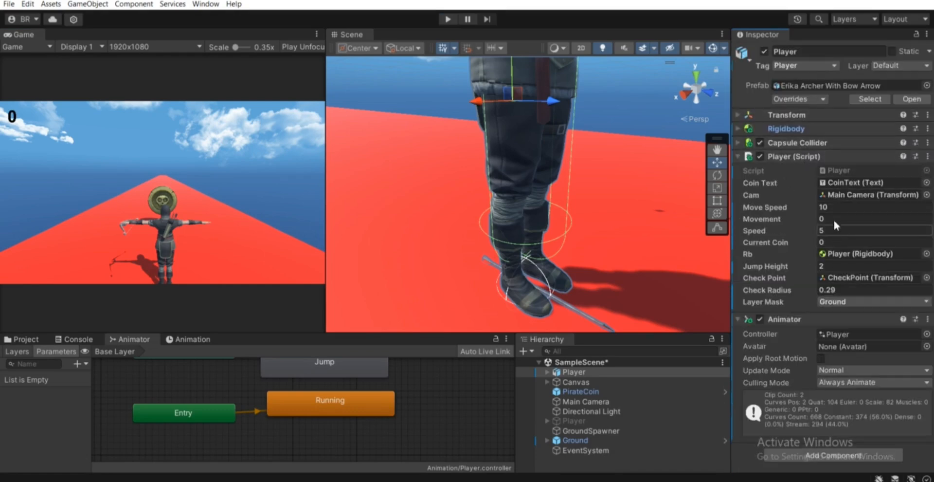
- Set Jump Height to 5 in the Player object's Player script component
{"action": "left_click", "coordinate": [827, 266]}
{"action": "type", "text": "5"}
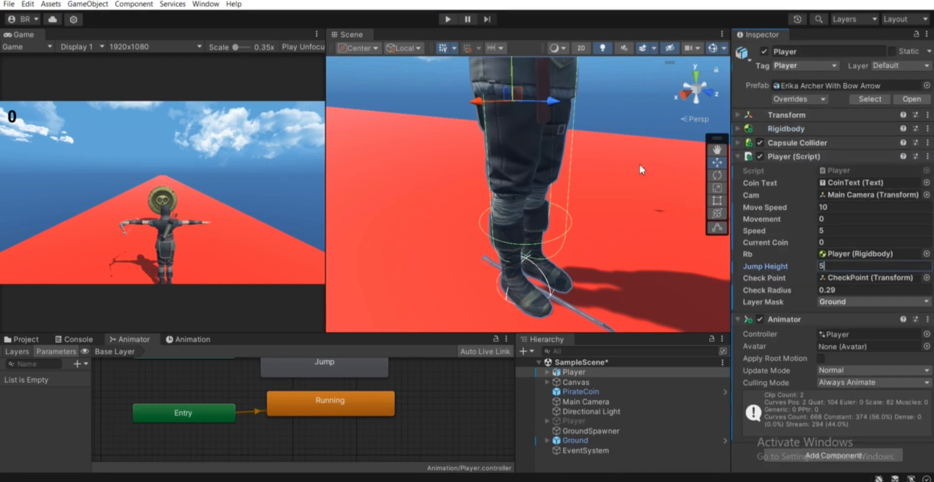
{"action": "middle_click_drag", "start_coordinate": [603, 151], "coordinate": [602, 172]}
- Play-test the jump with the heavier character, steer it sideways past the obstacles, and stop the game
{"action": "left_click", "coordinate": [455, 17]}
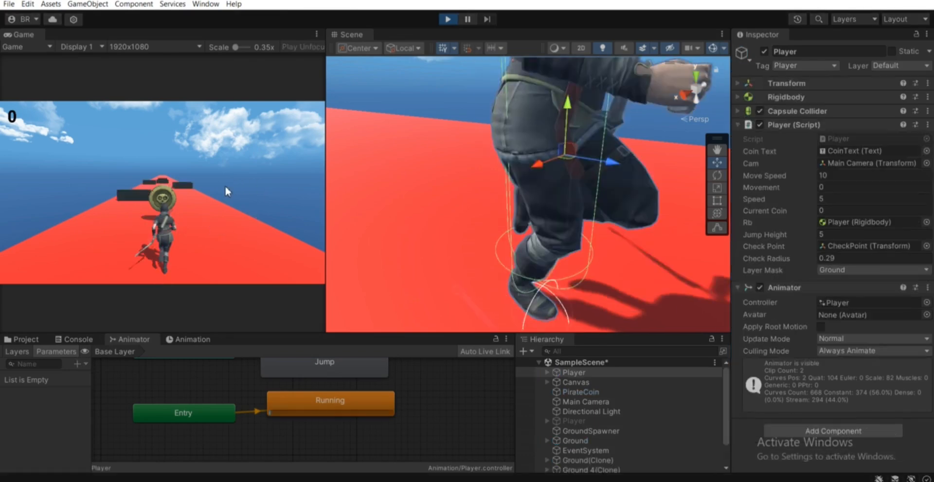
{"action": "key", "text": "space"}
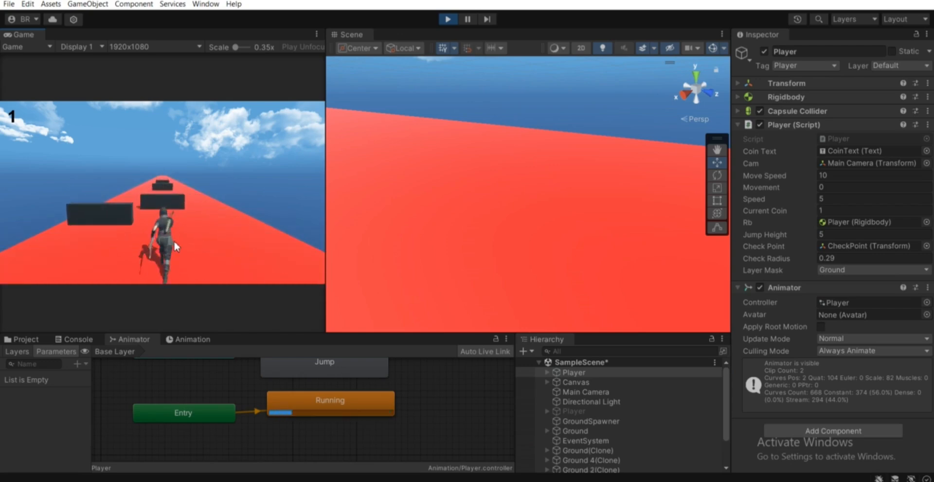
{"action": "key", "text": "d"}
{"action": "left_click", "coordinate": [448, 19]}
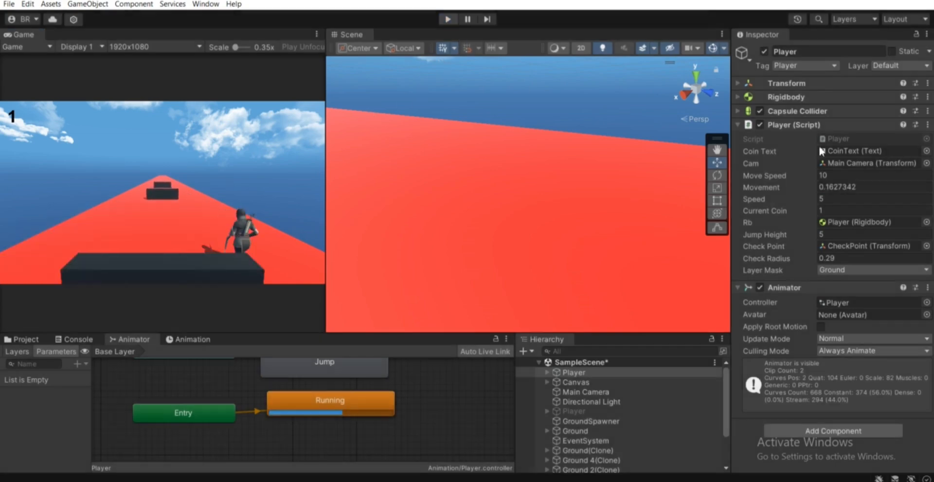
- Collapse the Player script component and check the mass and drag settings of the Player's Rigidbody
{"action": "left_click", "coordinate": [801, 157]}
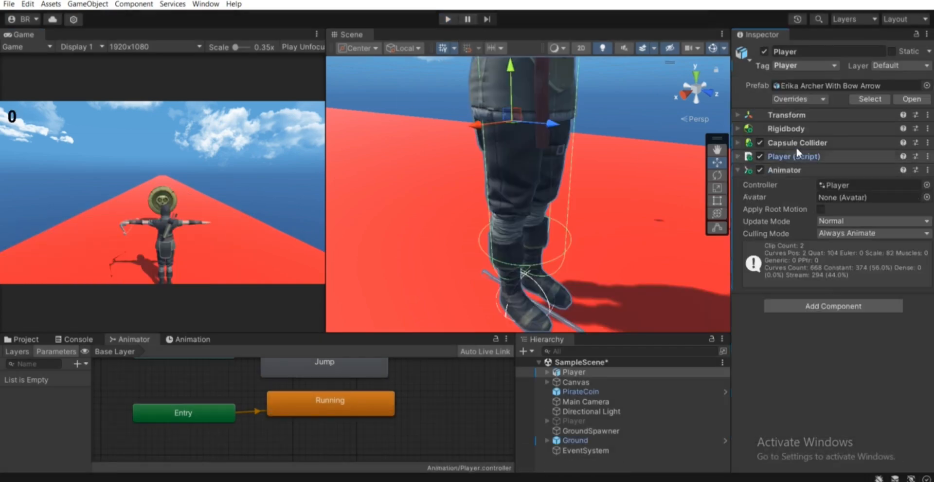
{"action": "left_click", "coordinate": [786, 128]}
{"action": "scroll", "coordinate": [811, 283], "scroll_direction": "down", "scroll_amount": 1}
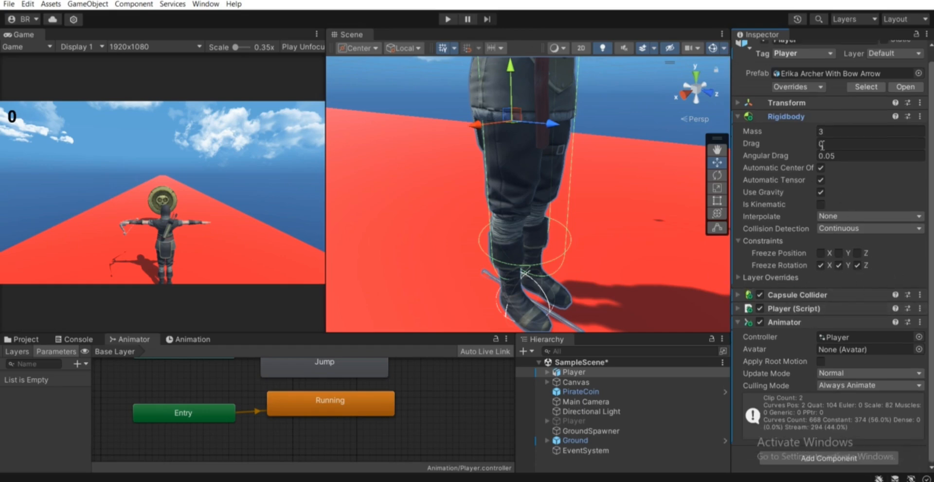
{"action": "left_click", "coordinate": [804, 121]}
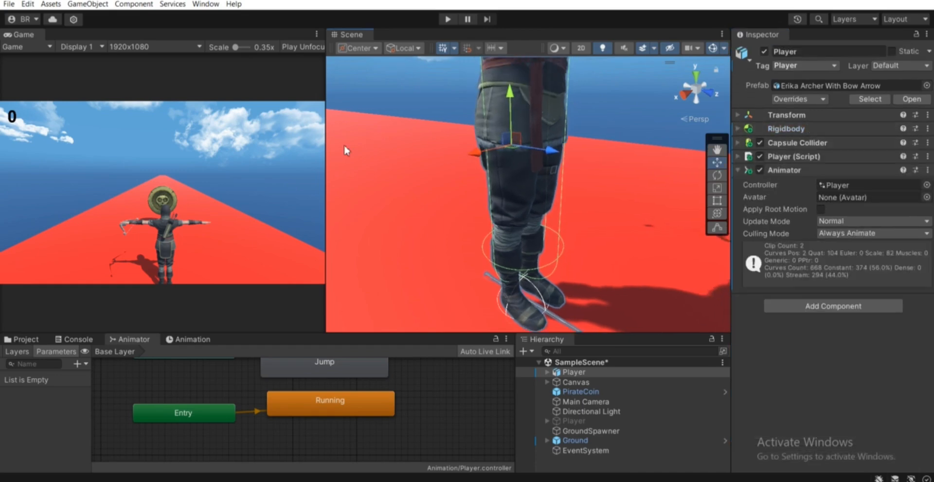
- Create a transition from the Running state to the Jump state in the Player's Animator graph
{"action": "middle_click_drag", "start_coordinate": [359, 395], "coordinate": [290, 415]}
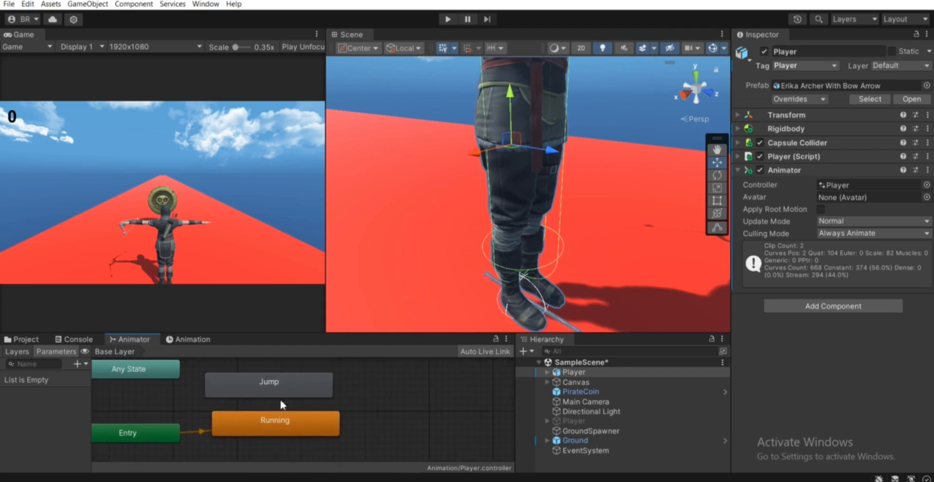
{"action": "left_click", "coordinate": [277, 367]}
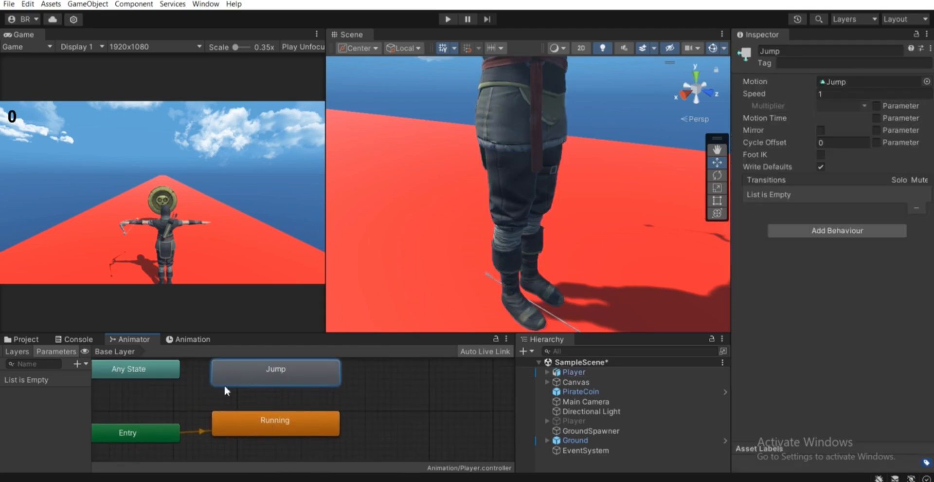
{"action": "right_click", "coordinate": [263, 434]}
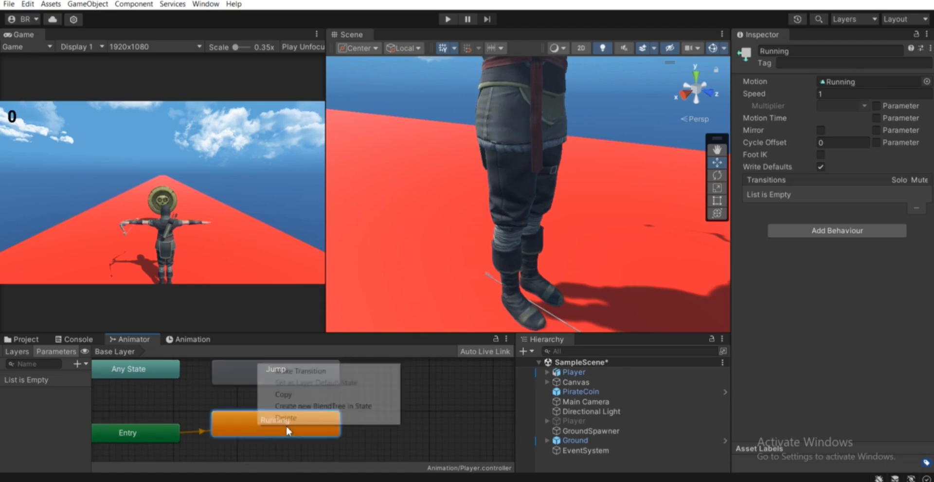
{"action": "left_click", "coordinate": [283, 370]}
{"action": "left_click", "coordinate": [282, 369]}
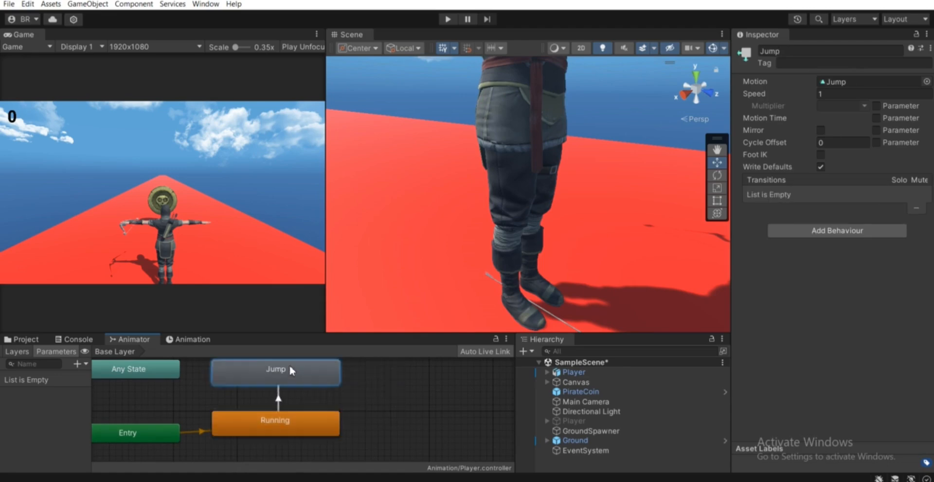
- Disable Has Exit Time and set Transition Duration to 0 for the Running -> Jump transition
{"action": "left_click", "coordinate": [277, 399]}
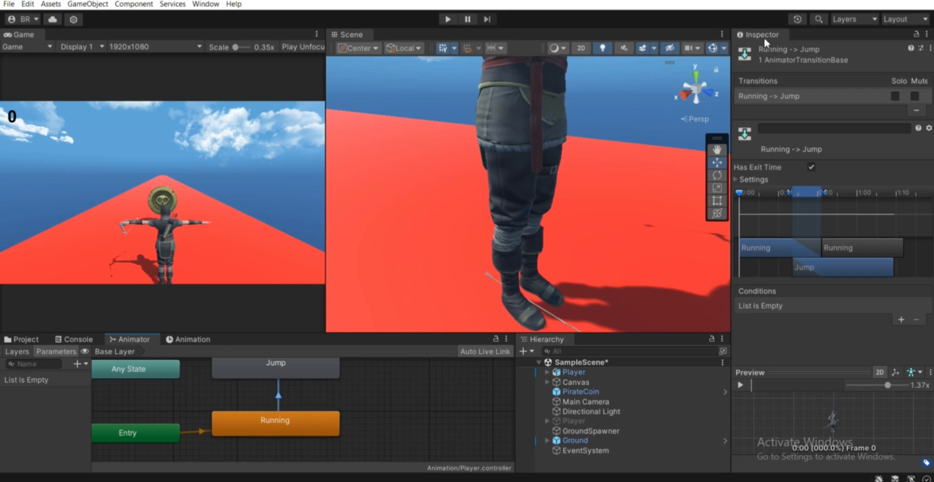
{"action": "left_click", "coordinate": [811, 166]}
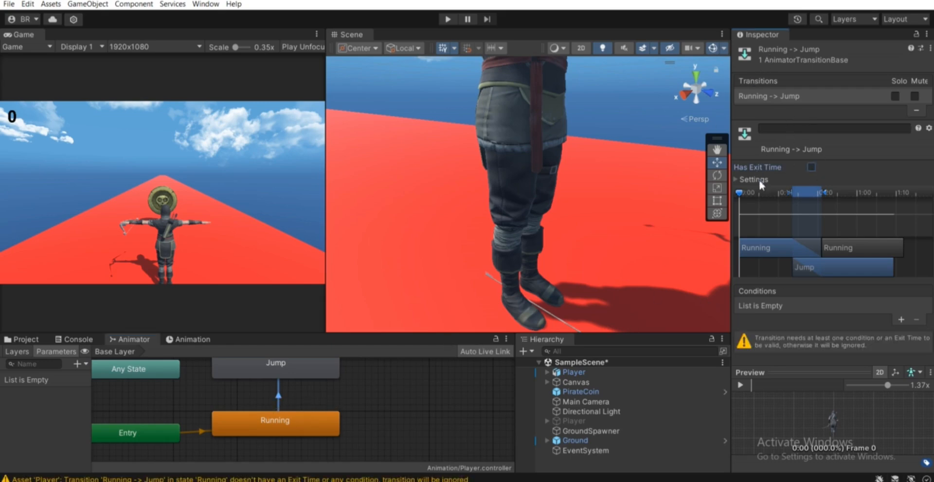
{"action": "left_click", "coordinate": [755, 179]}
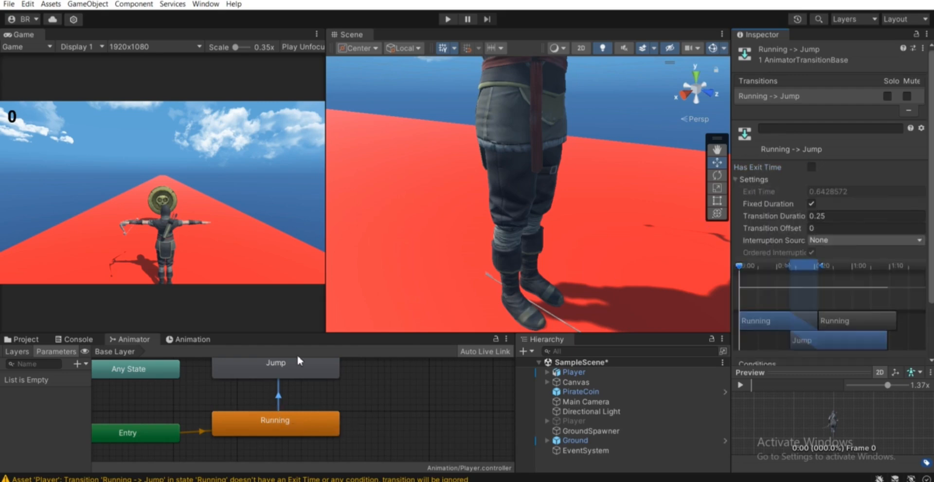
{"action": "left_click", "coordinate": [834, 219]}
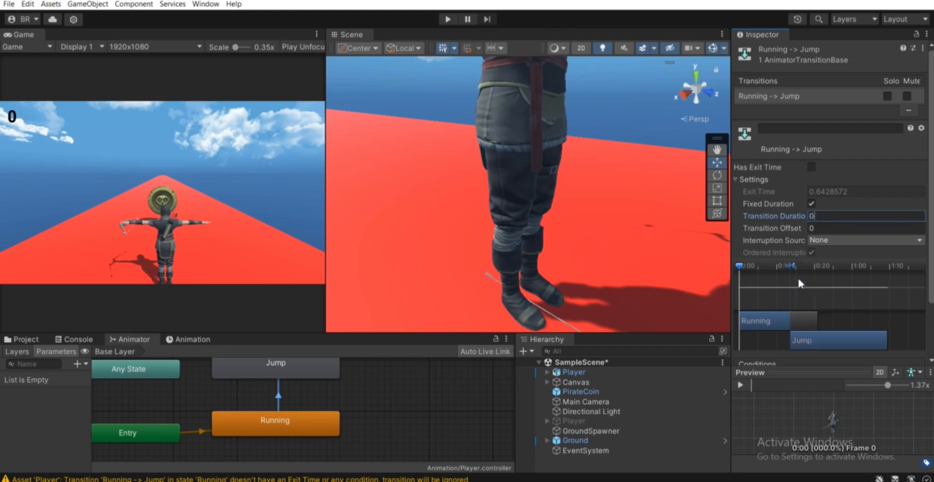
{"action": "type", "text": "0"}
{"action": "scroll", "coordinate": [797, 276], "scroll_direction": "down", "scroll_amount": 3}
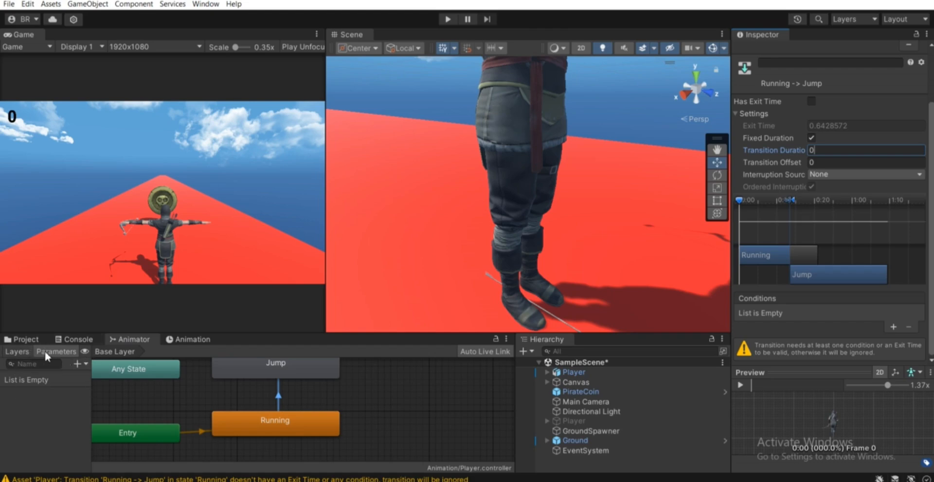
- Add a Bool parameter named Jump to the Player's Animator controller
{"action": "left_click", "coordinate": [79, 364]}
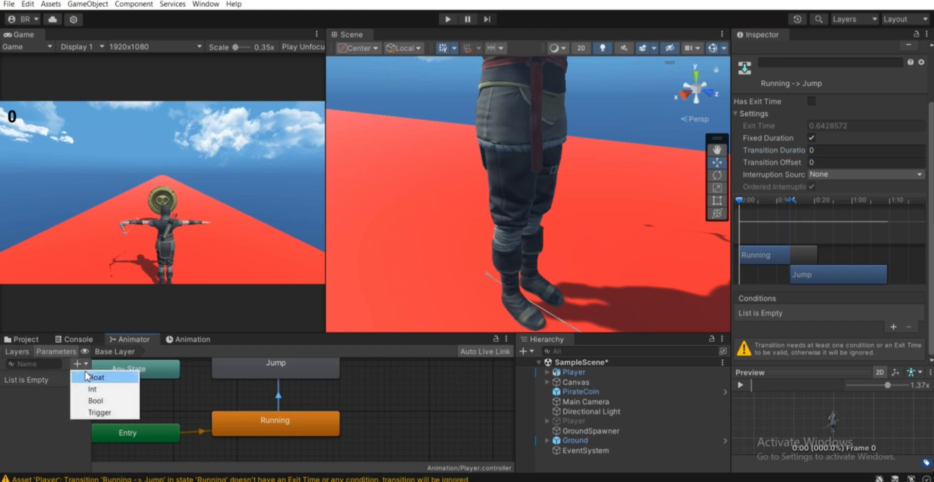
{"action": "left_click", "coordinate": [92, 401]}
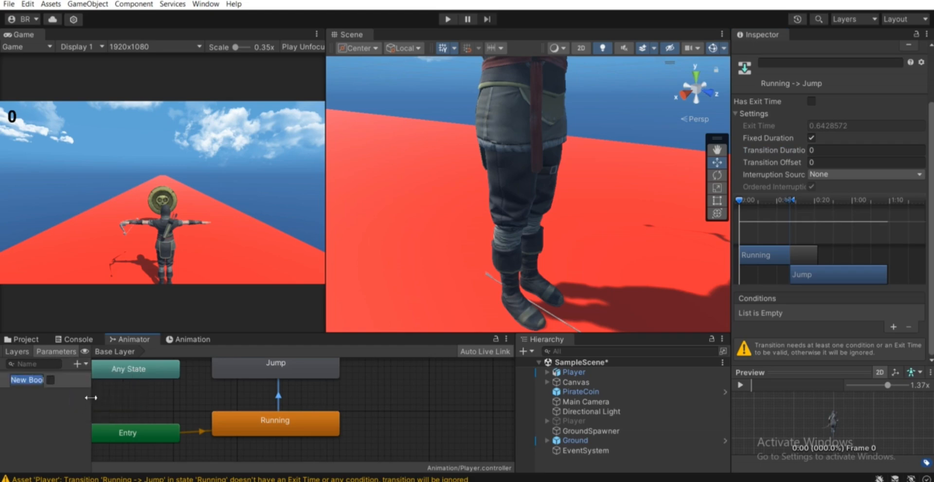
{"action": "type", "text": "Jump"}
{"action": "key", "text": "Return"}
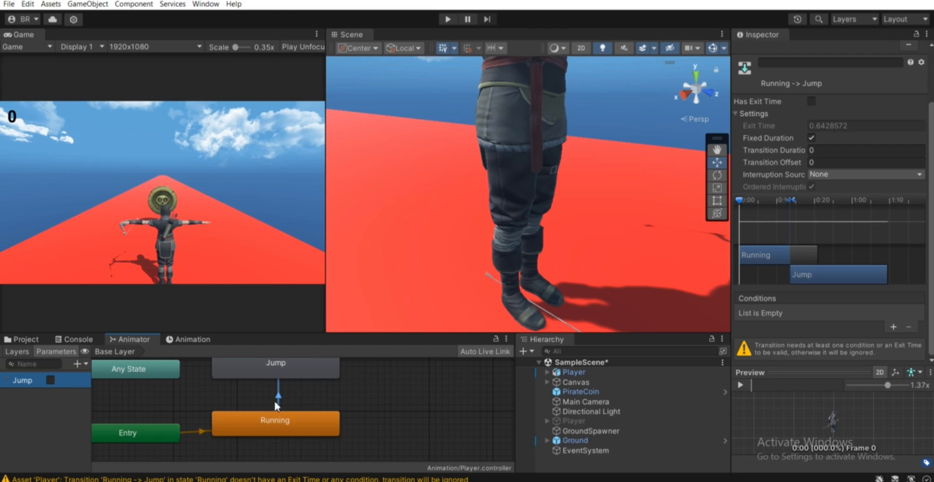
- Add a condition to the Running -> Jump transition that requires the Jump parameter to be true
{"action": "left_click", "coordinate": [894, 327]}
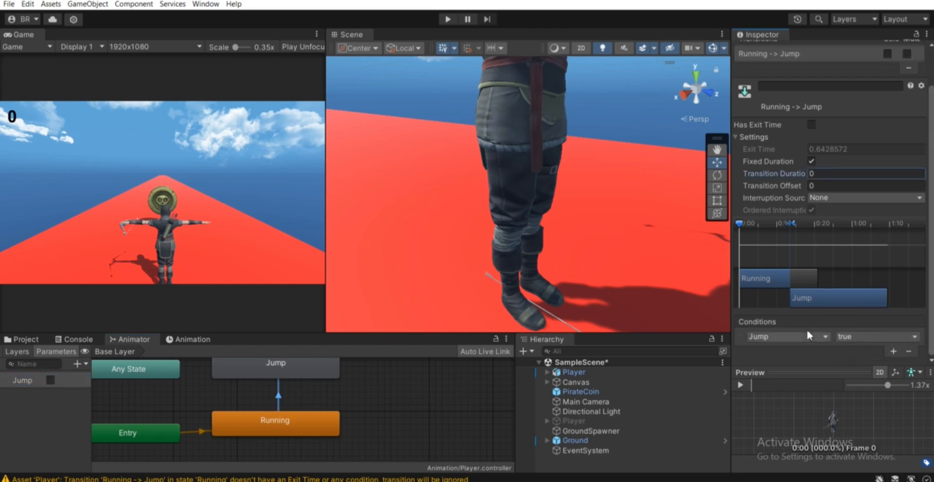
{"action": "left_click", "coordinate": [779, 337]}
{"action": "left_click", "coordinate": [764, 377]}
{"action": "middle_click_drag", "start_coordinate": [291, 387], "coordinate": [284, 405]}
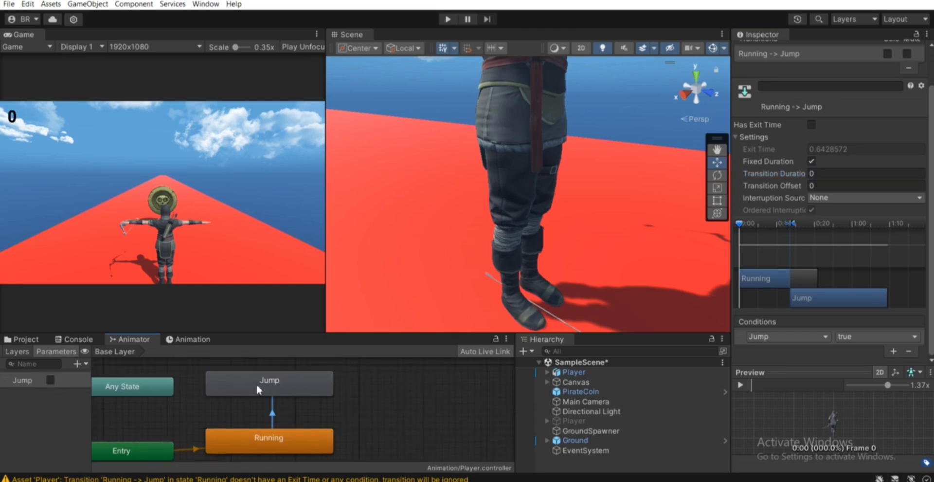
{"action": "middle_click_drag", "start_coordinate": [295, 394], "coordinate": [285, 384]}
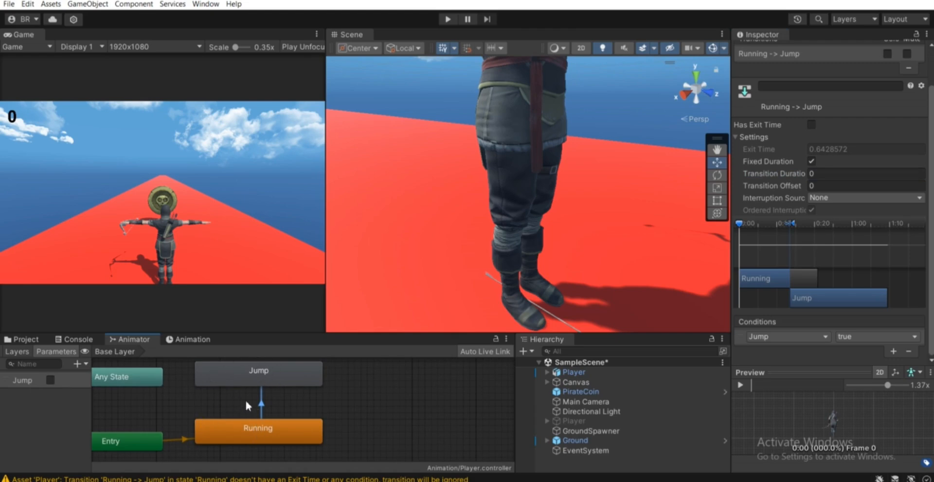
- Create a transition from the Jump state back to the Running state in the Player's Animator graph
{"action": "middle_click_drag", "start_coordinate": [248, 376], "coordinate": [255, 381]}
{"action": "left_click", "coordinate": [256, 378]}
{"action": "right_click", "coordinate": [254, 381]}
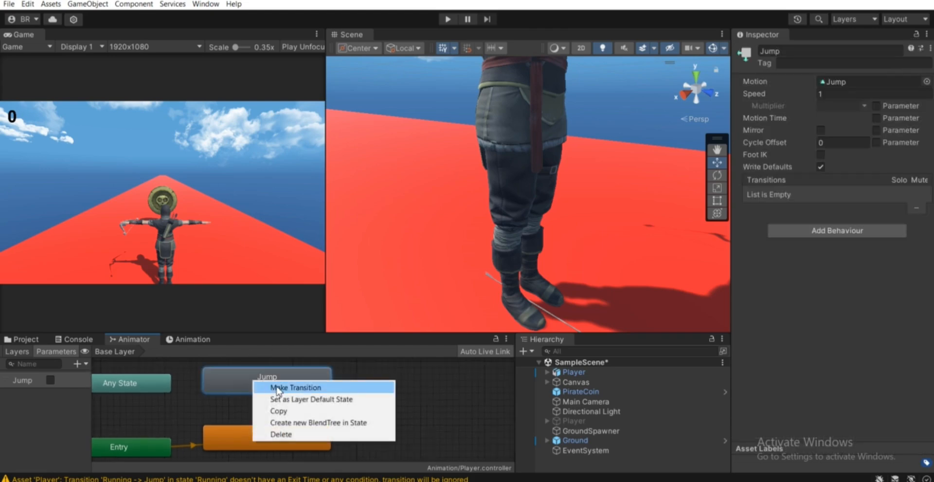
{"action": "left_click", "coordinate": [277, 388]}
{"action": "left_click", "coordinate": [260, 433]}
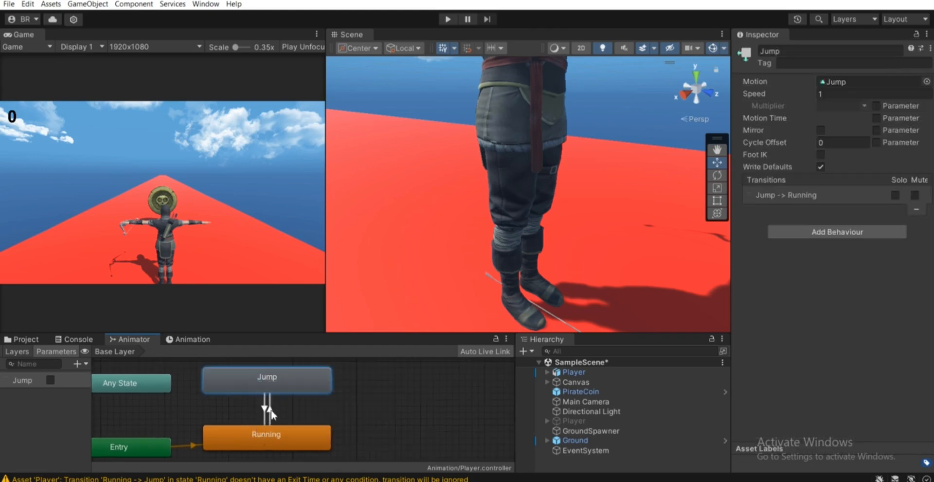
- Disable Has Exit Time and set Transition Duration to 0 for the Jump -> Running transition
{"action": "left_click", "coordinate": [265, 408]}
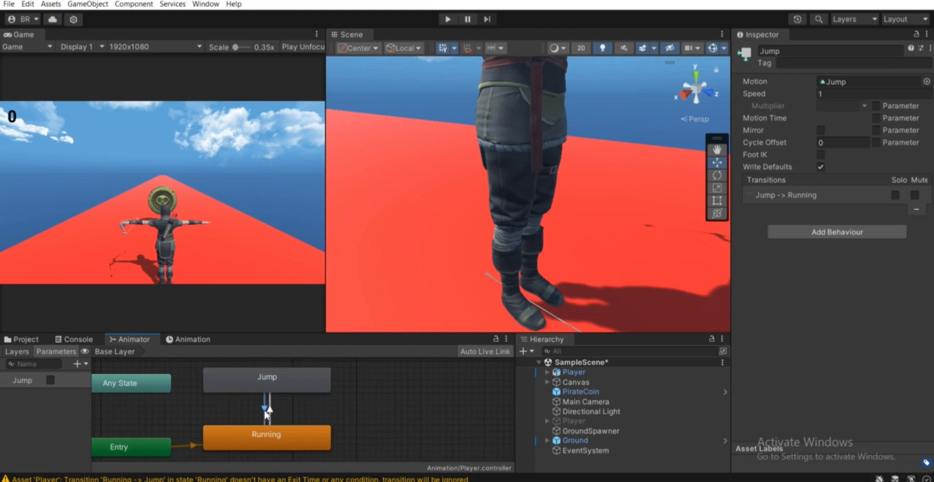
{"action": "left_click", "coordinate": [265, 410]}
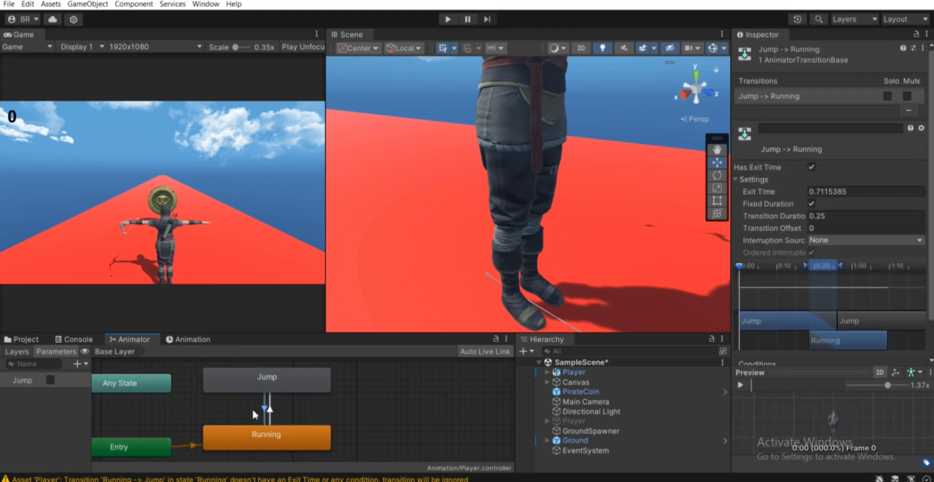
{"action": "middle_click_drag", "start_coordinate": [600, 250], "coordinate": [568, 251]}
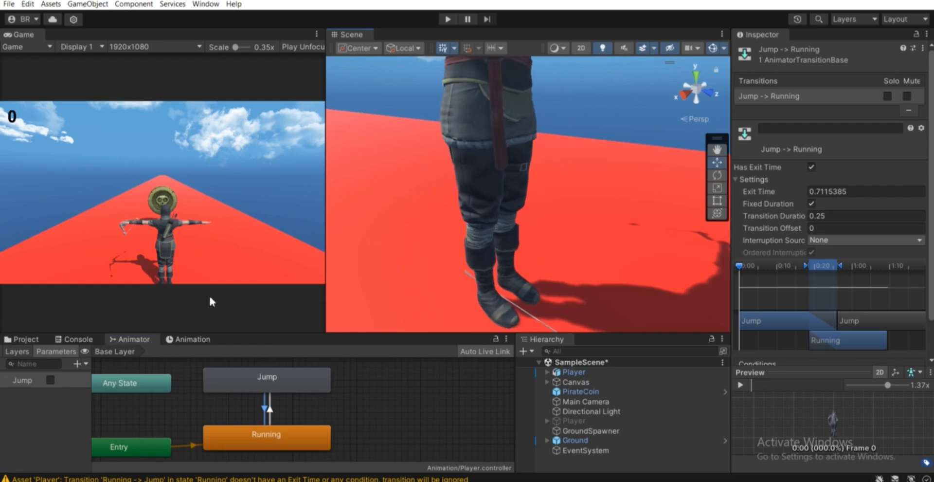
{"action": "left_click", "coordinate": [811, 167]}
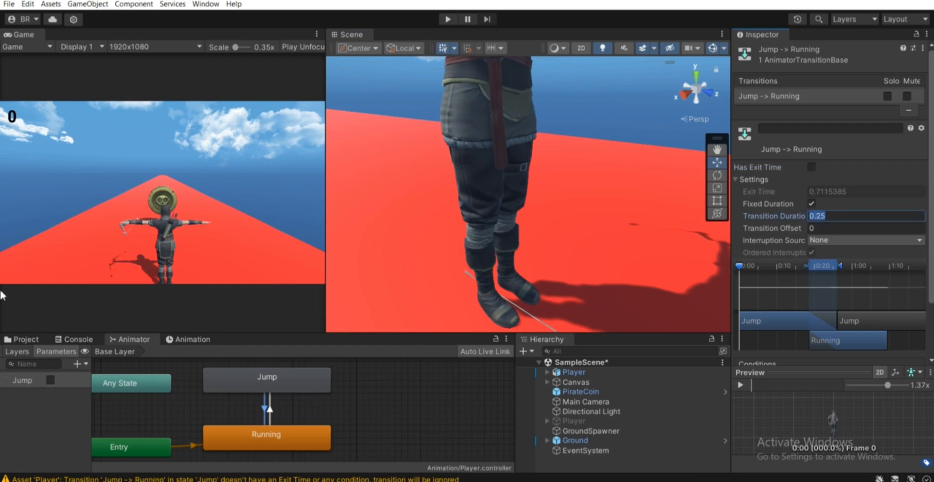
{"action": "type", "text": "0"}
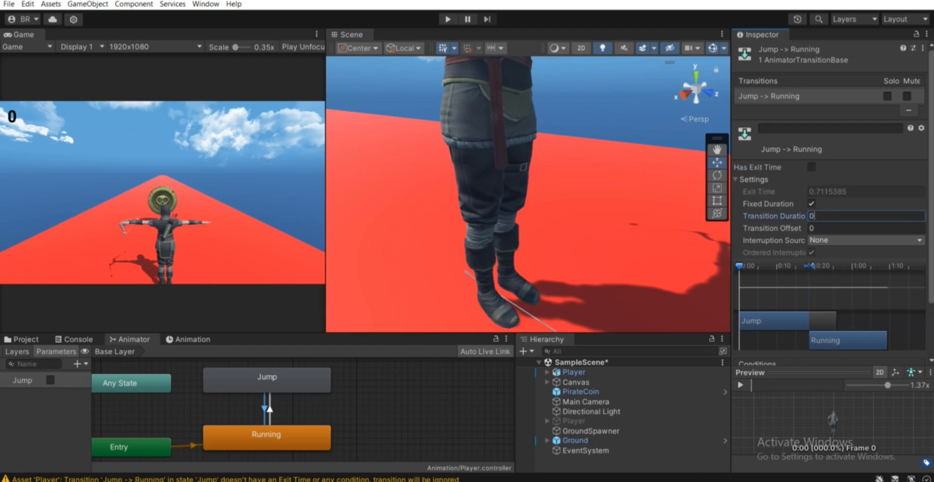
- Add a condition to the Jump -> Running transition that requires the Jump parameter to be false
{"action": "scroll", "coordinate": [931, 300], "scroll_direction": "down", "scroll_amount": 3}
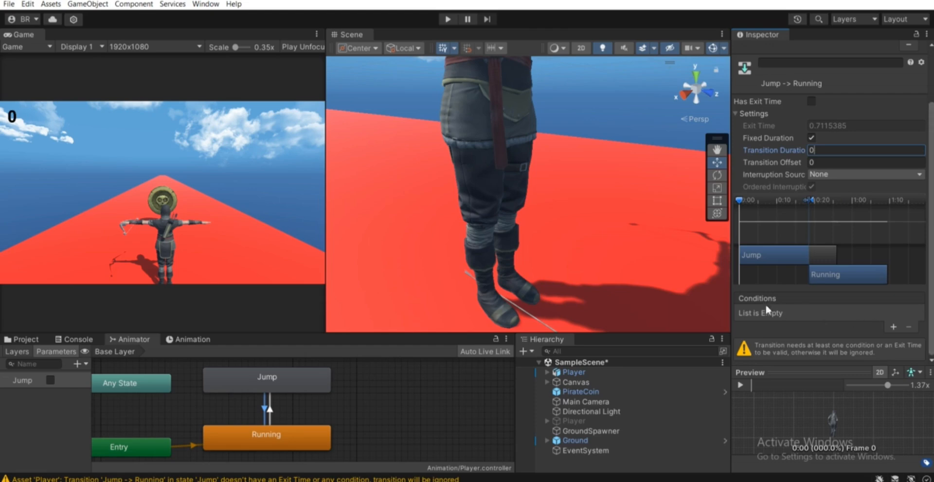
{"action": "left_click", "coordinate": [894, 326]}
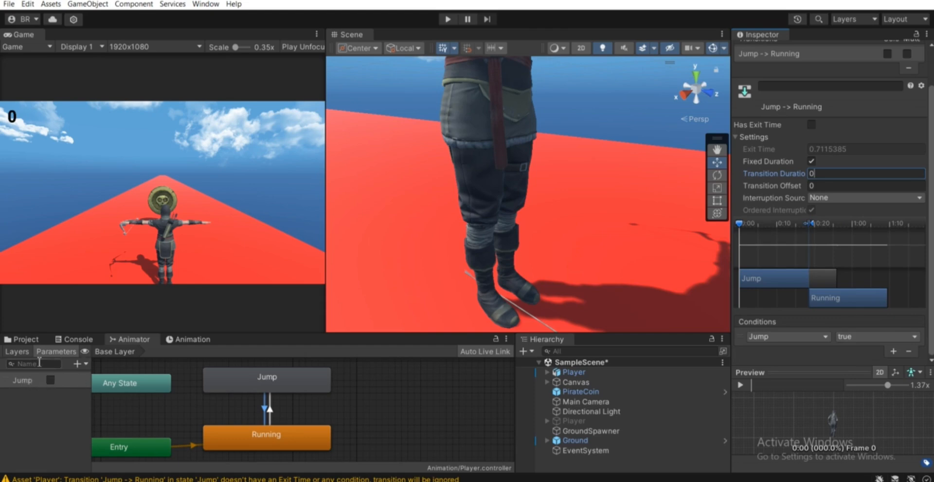
{"action": "left_click", "coordinate": [866, 339]}
{"action": "left_click", "coordinate": [859, 362]}
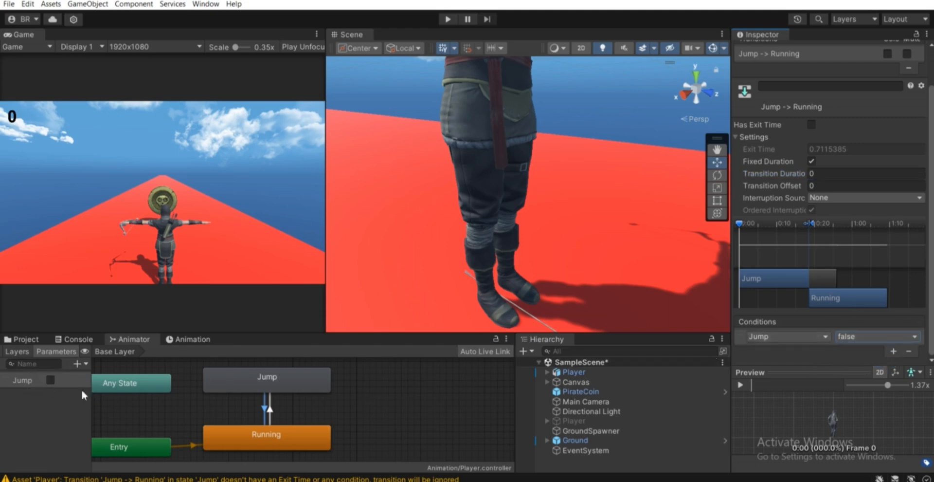
- Play-test the scene, toggling the Jump parameter on and off twice to check both Animator transitions, and stop play mode
{"action": "middle_click_drag", "start_coordinate": [355, 401], "coordinate": [336, 379]}
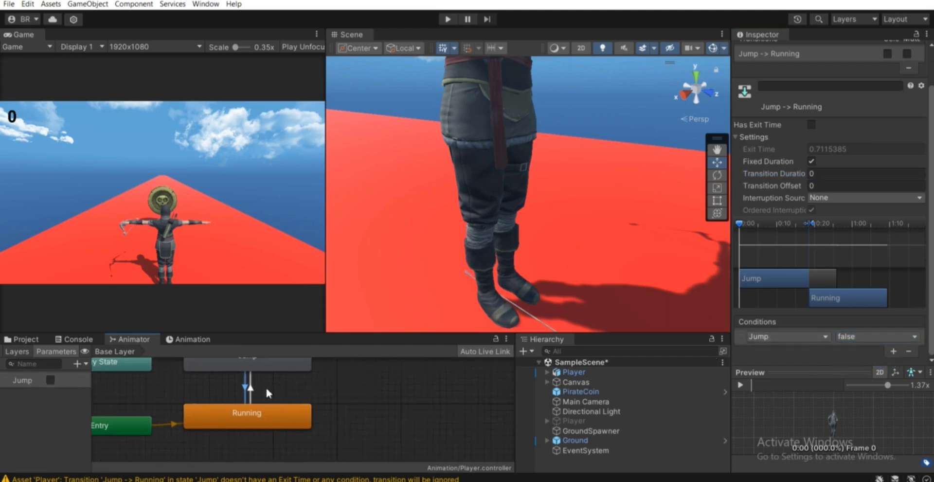
{"action": "middle_click_drag", "start_coordinate": [280, 429], "coordinate": [281, 449]}
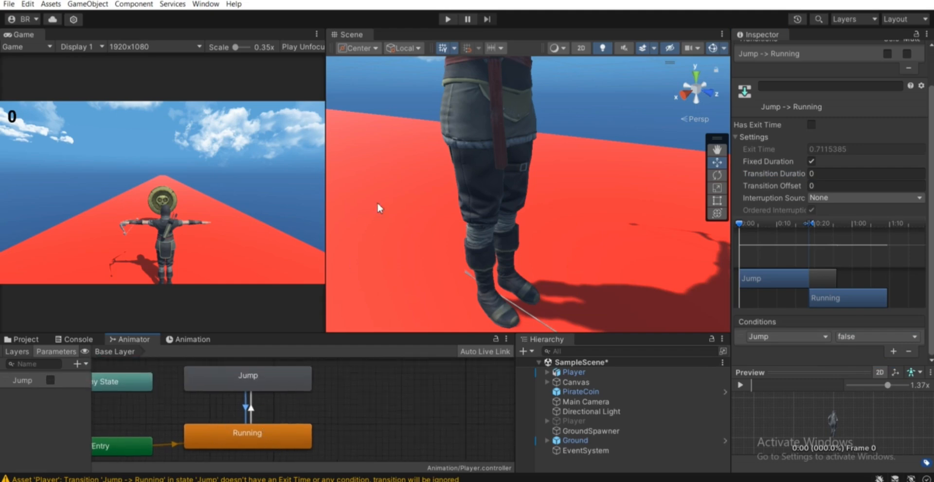
{"action": "left_click", "coordinate": [448, 19]}
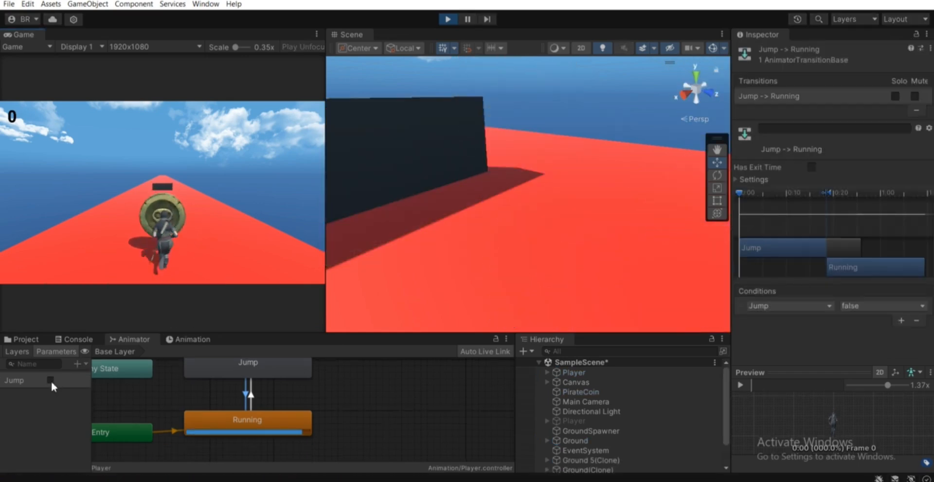
{"action": "left_click", "coordinate": [51, 379]}
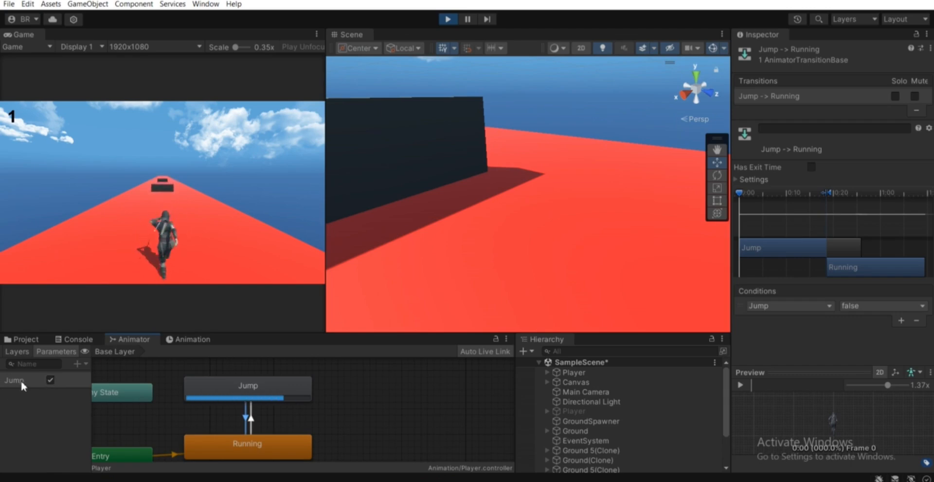
{"action": "left_click", "coordinate": [50, 379]}
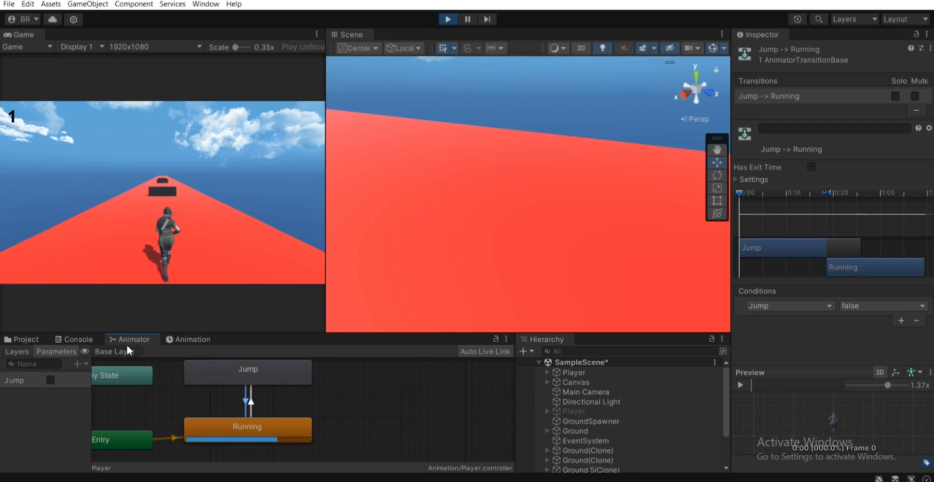
{"action": "left_click", "coordinate": [251, 400]}
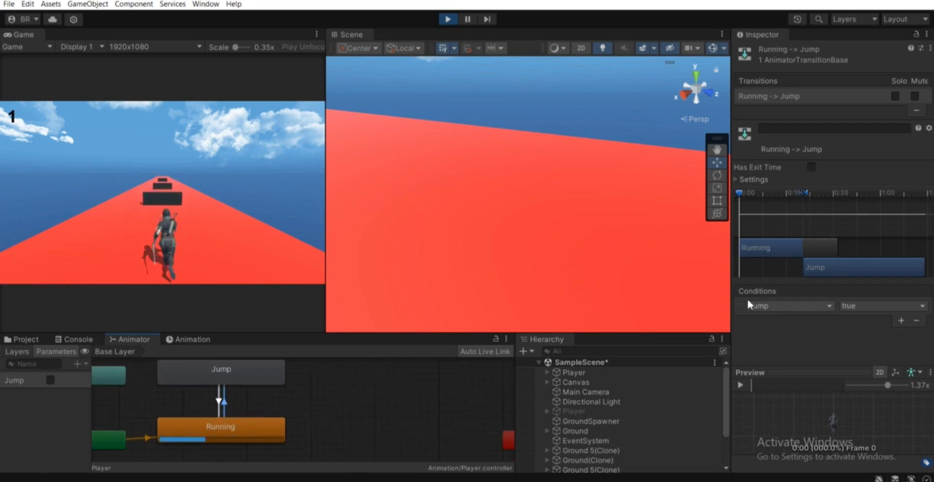
{"action": "left_click", "coordinate": [51, 379]}
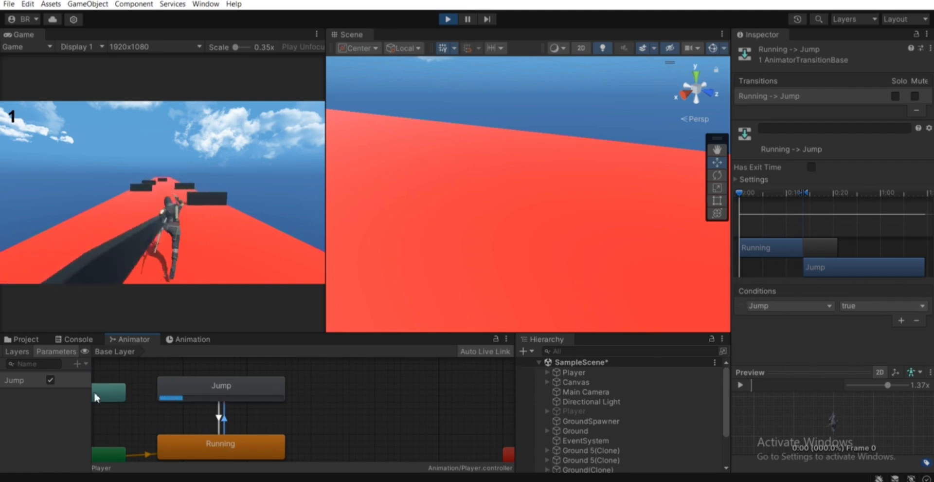
{"action": "left_click", "coordinate": [48, 379]}
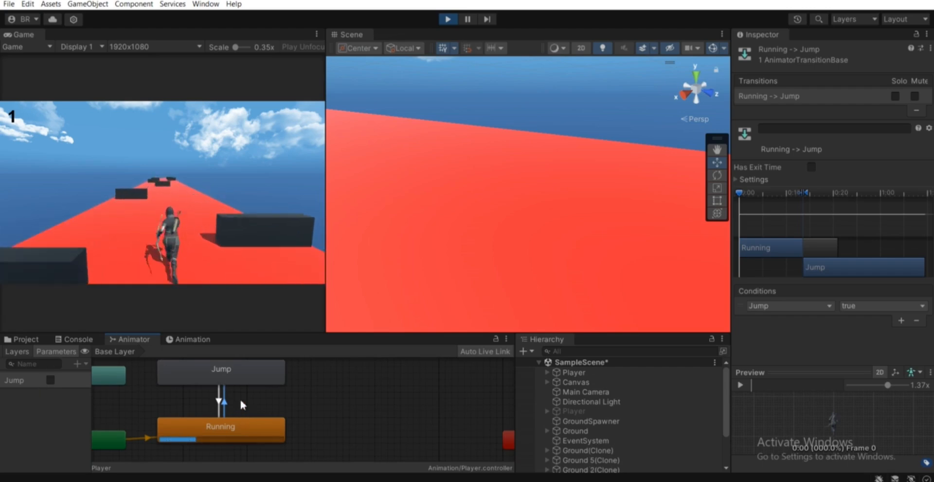
{"action": "left_click", "coordinate": [448, 19]}
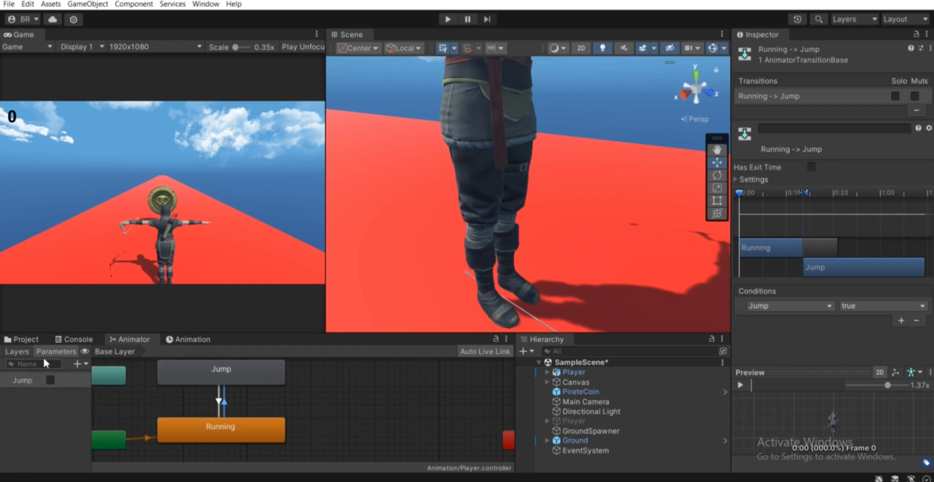
{"action": "mouse_move", "coordinate": [231, 361]}
{"action": "middle_mouse_down"}
{"action": "mouse_move", "coordinate": [221, 395]}
{"action": "mouse_move", "coordinate": [242, 367]}
{"action": "middle_mouse_up"}
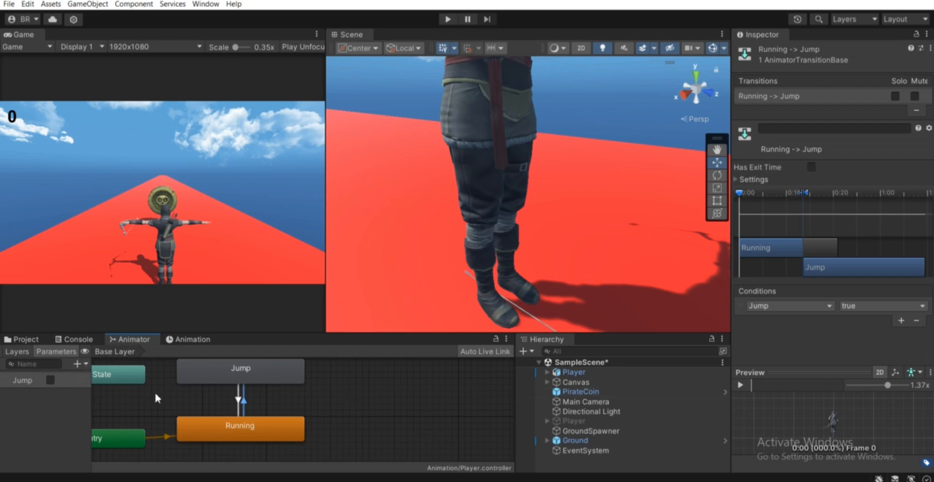
{"action": "middle_click_drag", "start_coordinate": [262, 396], "coordinate": [245, 386]}
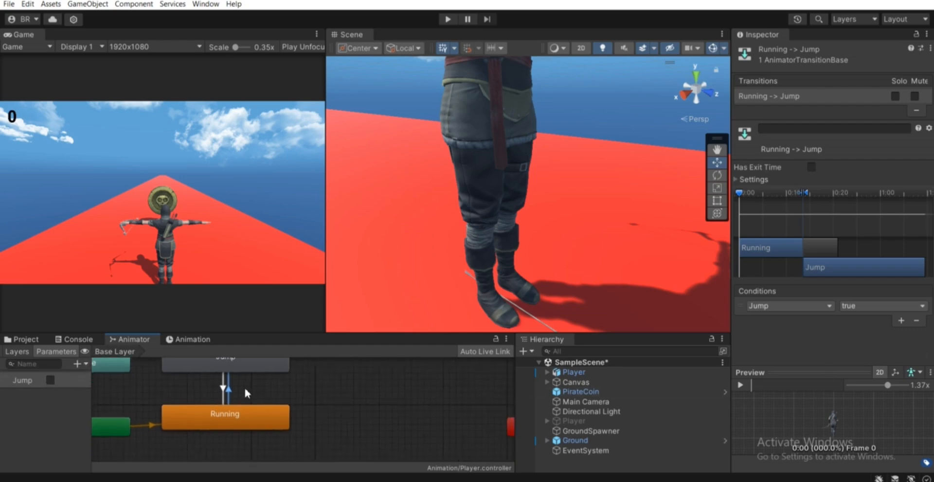
{"action": "middle_click_drag", "start_coordinate": [258, 424], "coordinate": [207, 433]}
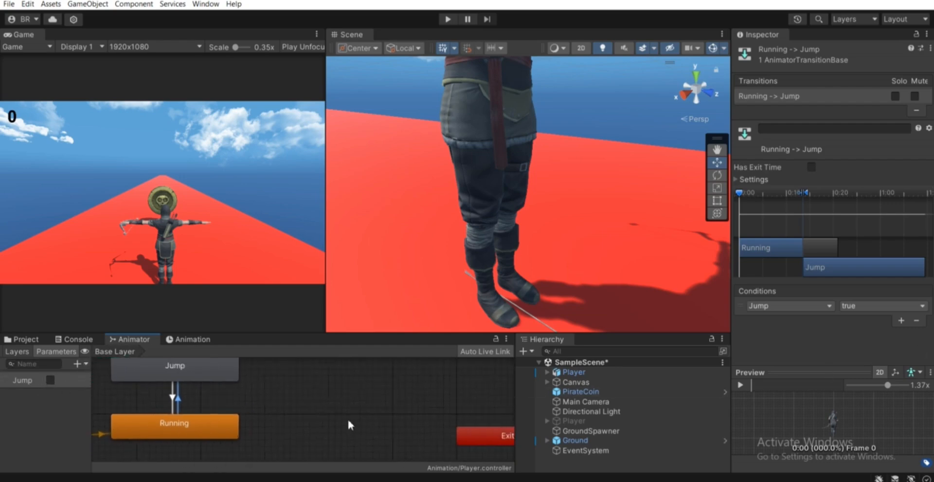
- Open the script attached to the active Player object in Visual Studio
{"action": "left_click", "coordinate": [620, 371]}
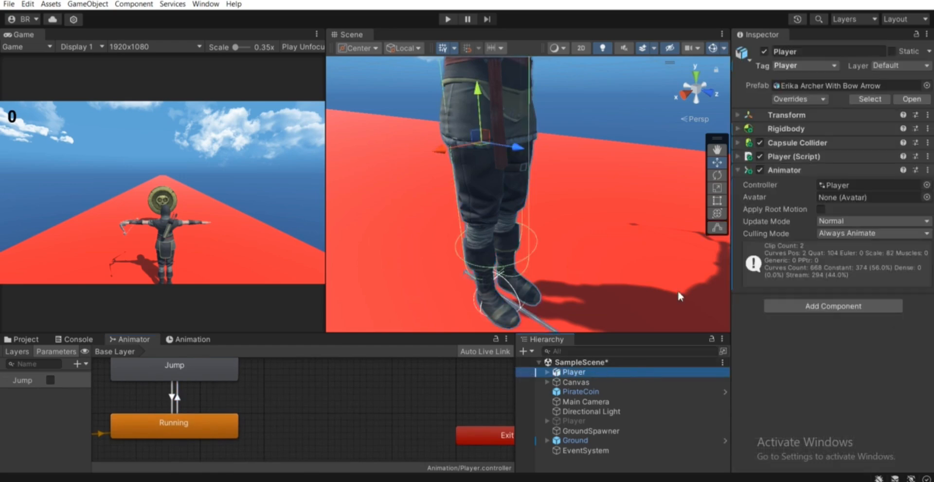
{"action": "left_click", "coordinate": [788, 154]}
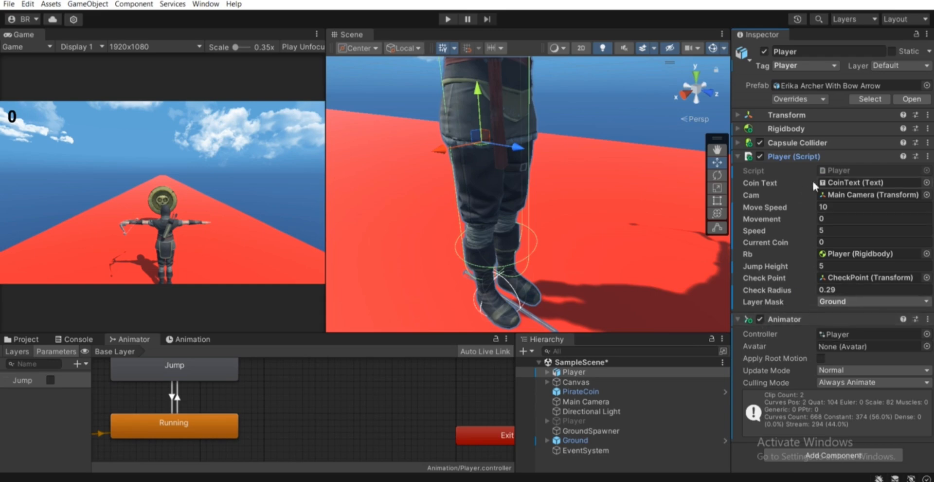
{"action": "double_click", "coordinate": [829, 170]}
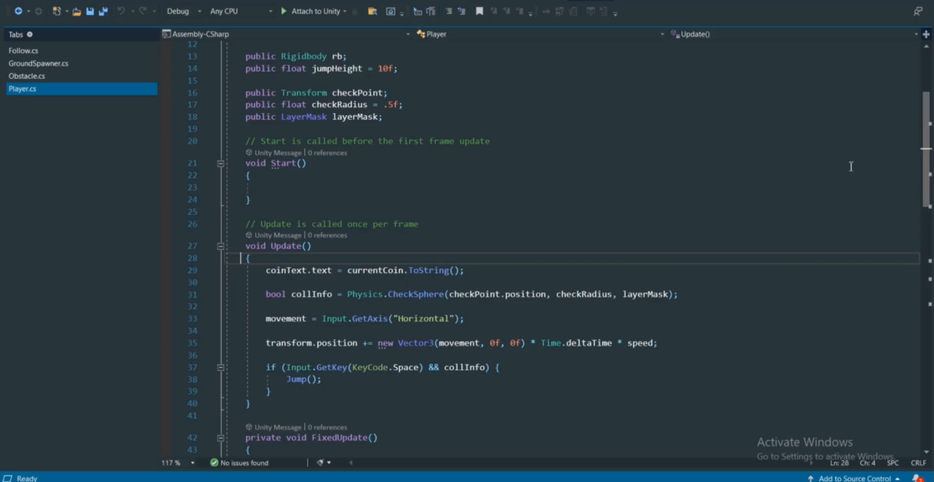
- Declare a public Animator field named animator at the start of the Player class, save the script and return to Unity
{"action": "scroll", "coordinate": [838, 172], "scroll_direction": "up", "scroll_amount": 4}
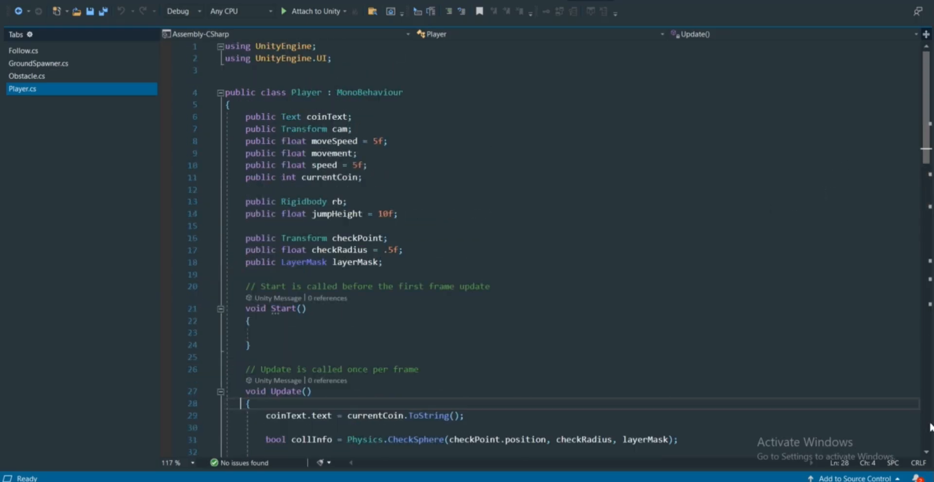
{"action": "left_click", "coordinate": [269, 107]}
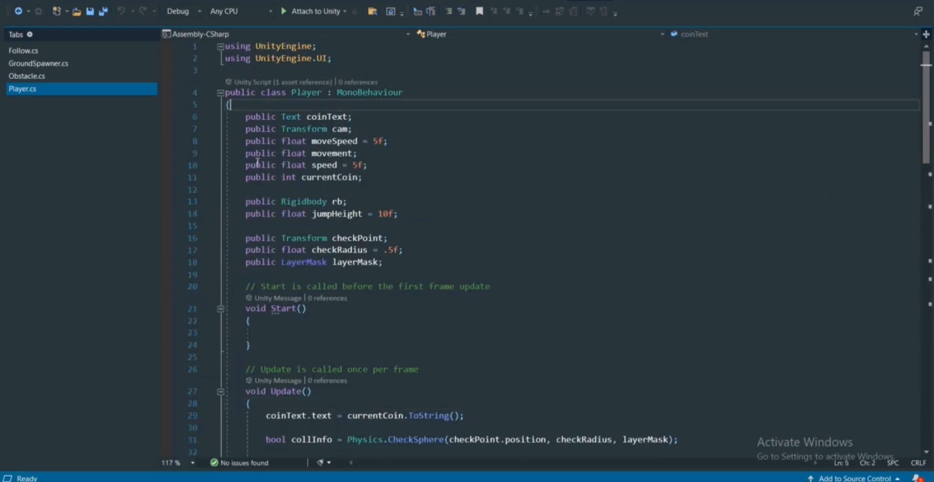
{"action": "key", "text": "Return"}
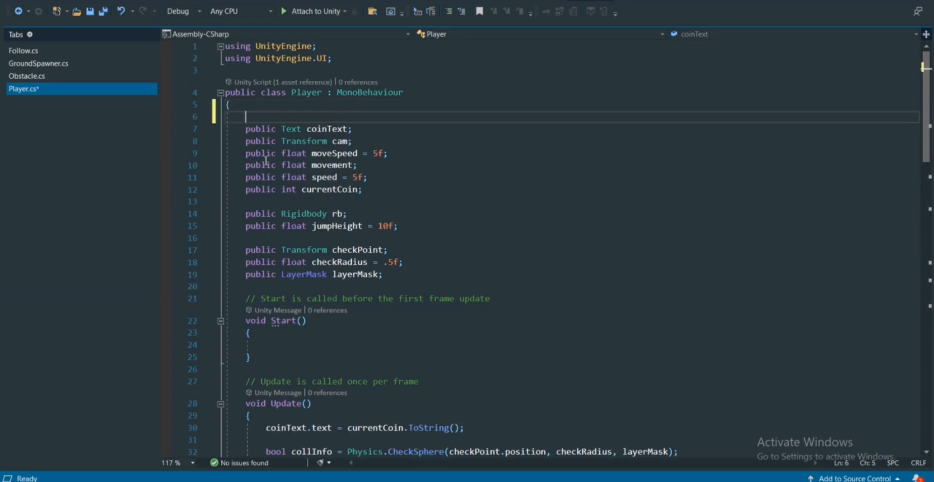
{"action": "type", "text": "publivc "}
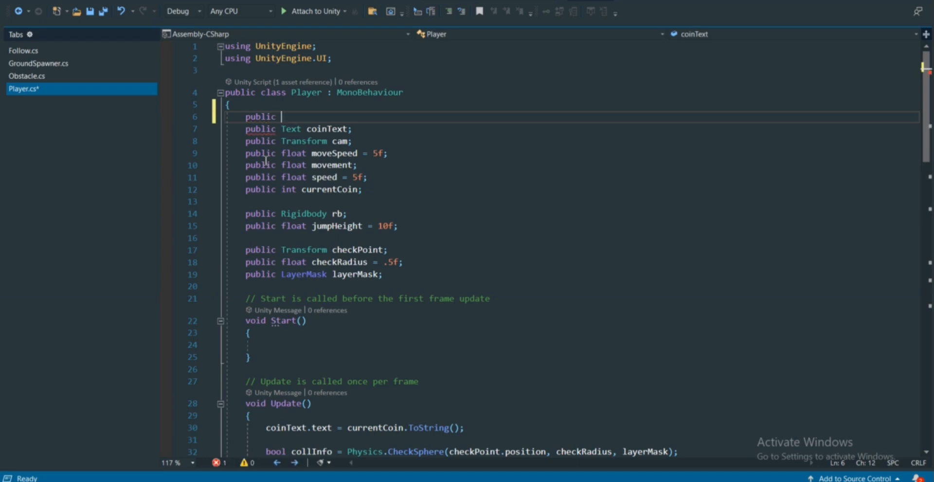
{"action": "type", "text": "An"}
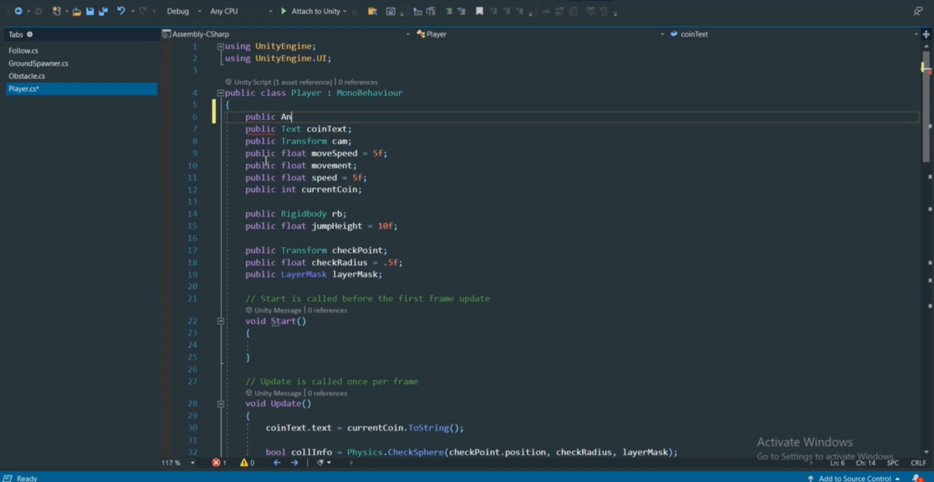
{"action": "type", "text": "imator"}
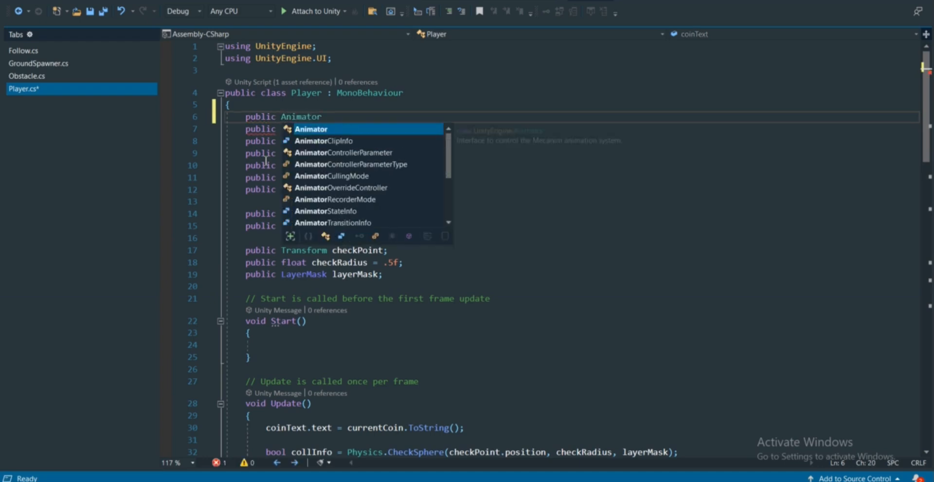
{"action": "type", "text": " anim"}
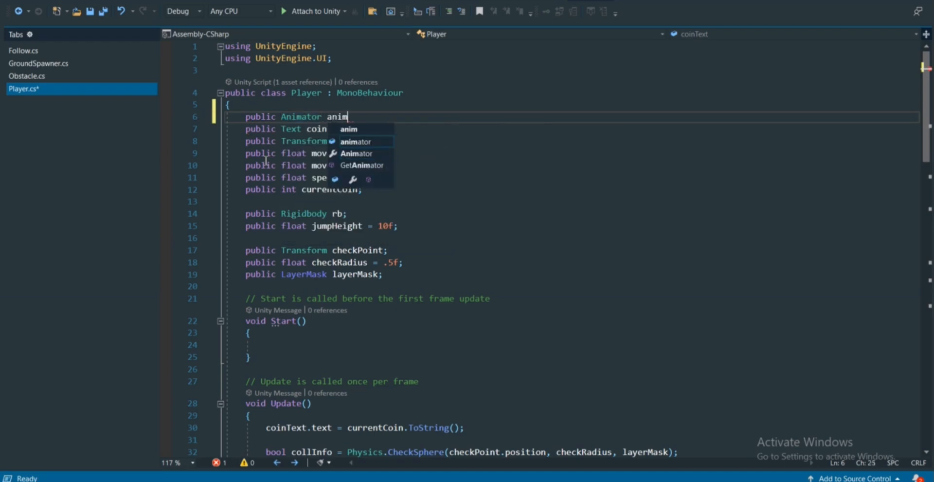
{"action": "key", "text": "Tab"}
{"action": "type", "text": ";"}
{"action": "key", "text": "ctrl+s"}
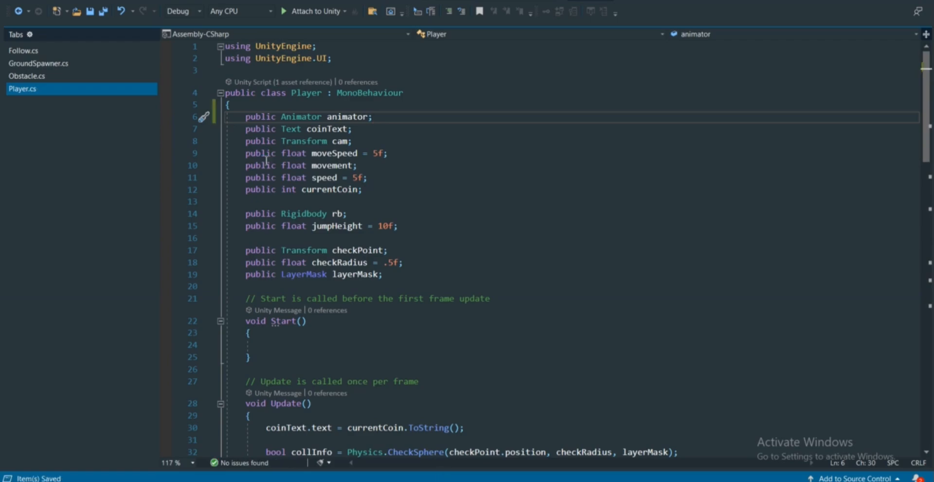
{"action": "key", "text": "alt+Tab"}
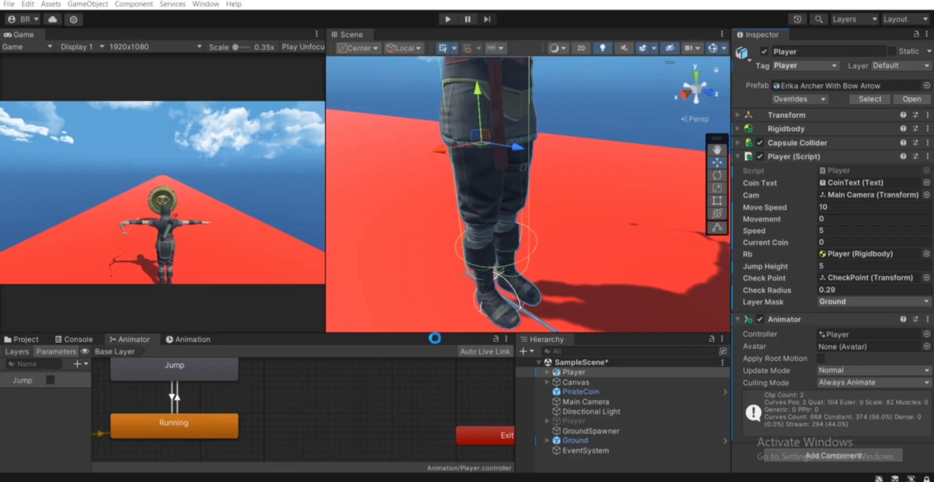
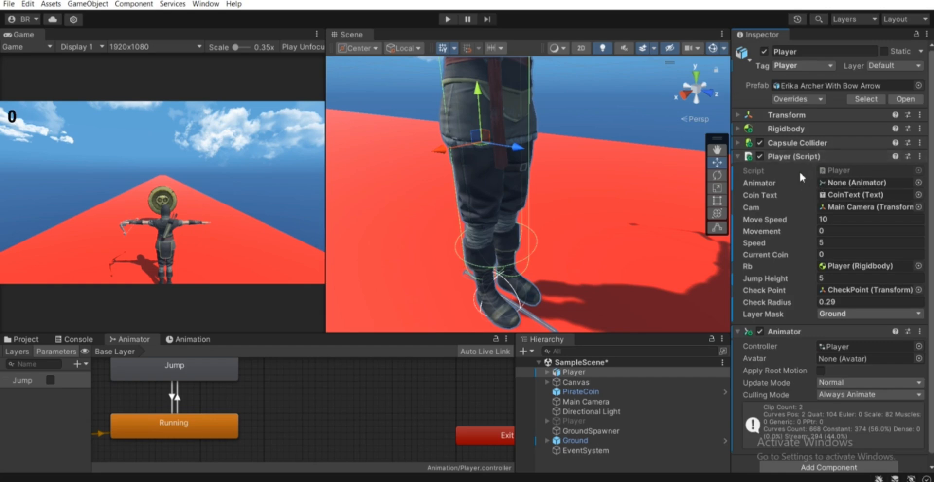
- Assign the Player's own Animator component to the script's Animator field and open the Player script in Visual Studio
{"action": "left_click_drag", "start_coordinate": [786, 329], "coordinate": [861, 183]}
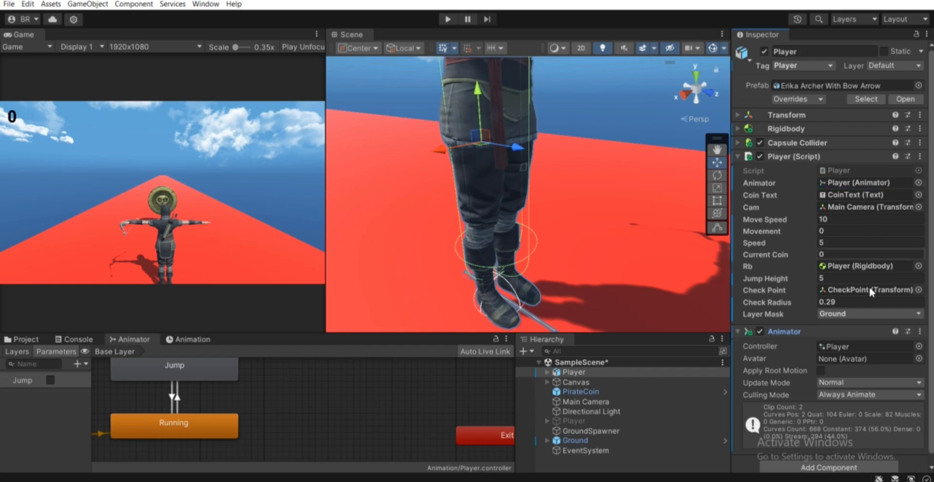
{"action": "double_click", "coordinate": [833, 169]}
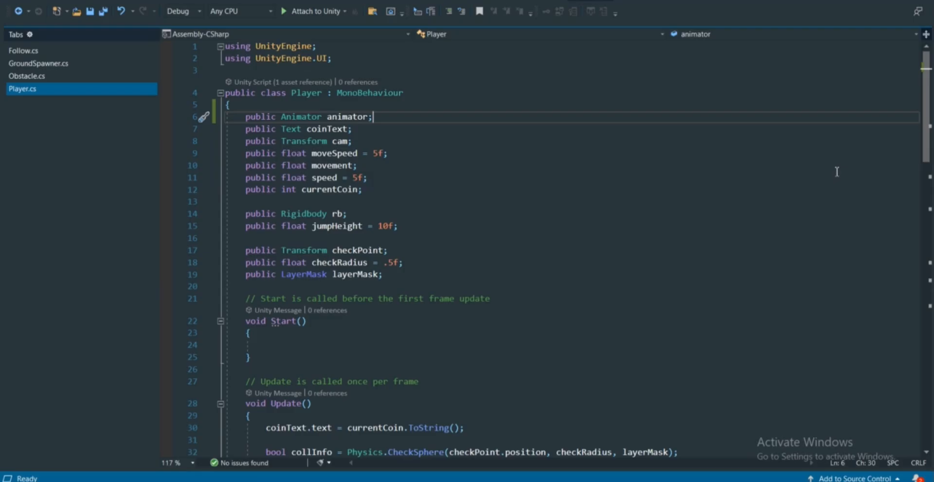
- Review the animator field declaration and the Space key condition in Update that calls Jump()
{"action": "key", "text": "shift+Left"}
{"action": "key", "text": "shift+Left"}
{"action": "key", "text": "shift+Left"}
{"action": "key", "text": "shift+Left"}
{"action": "key", "text": "shift+Left"}
{"action": "key", "text": "shift+Left"}
{"action": "key", "text": "shift+Left"}
{"action": "key", "text": "shift+Left"}
{"action": "key", "text": "shift+Left"}
{"action": "key", "text": "shift+Left"}
{"action": "key", "text": "shift+Left"}
{"action": "key", "text": "shift+Left"}
{"action": "key", "text": "shift+Left"}
{"action": "key", "text": "shift+Left"}
{"action": "key", "text": "shift+Left"}
{"action": "key", "text": "shift+Left"}
{"action": "key", "text": "shift+Left"}
{"action": "key", "text": "shift+Left"}
{"action": "key", "text": "shift+Left"}
{"action": "key", "text": "shift+Left"}
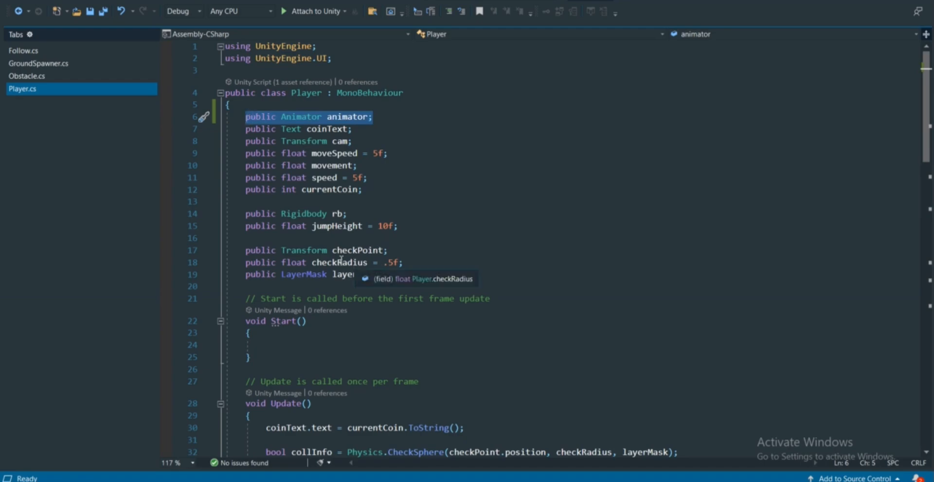
{"action": "scroll", "coordinate": [456, 229], "scroll_direction": "down", "scroll_amount": 7}
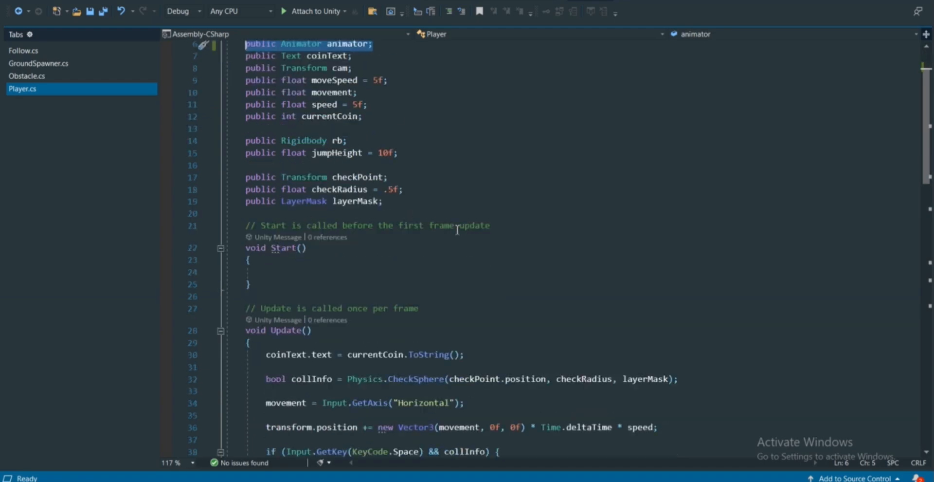
{"action": "left_click", "coordinate": [399, 245]}
{"action": "left_click", "coordinate": [510, 274]}
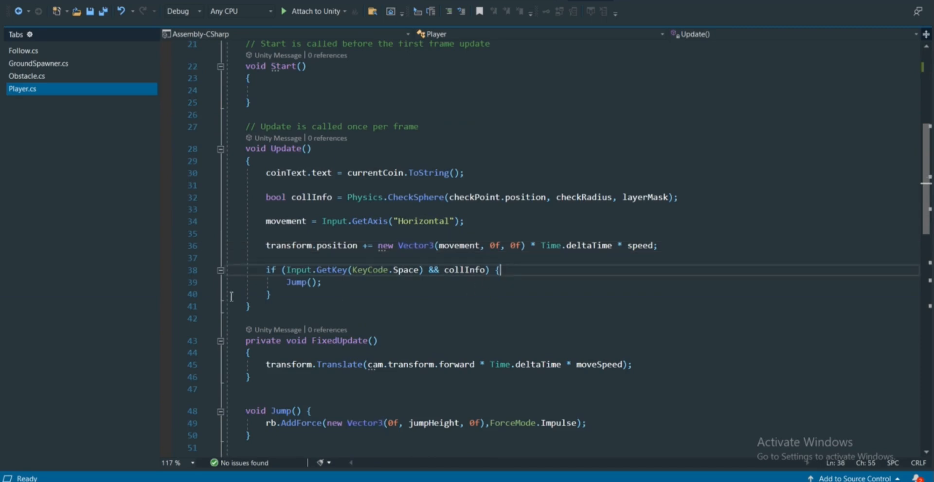
{"action": "left_click_drag", "start_coordinate": [266, 271], "coordinate": [423, 271]}
{"action": "left_click", "coordinate": [445, 271]}
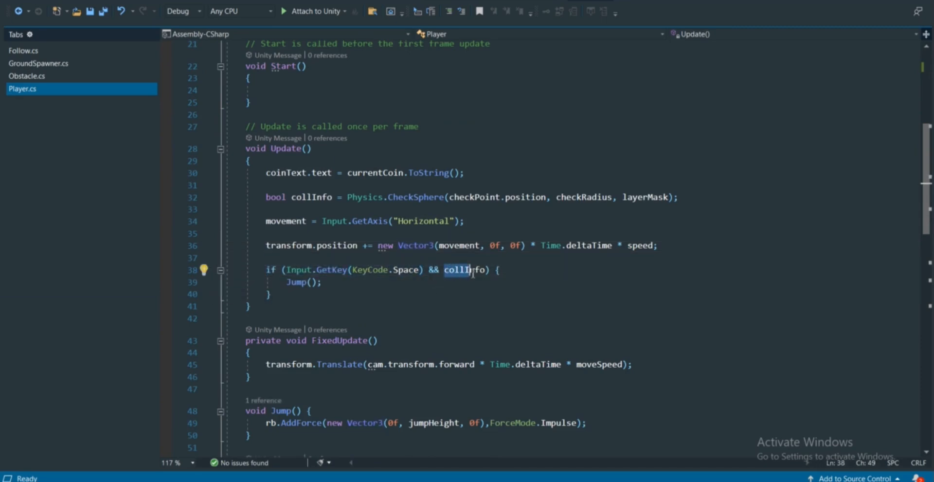
{"action": "left_click", "coordinate": [322, 297]}
{"action": "left_click", "coordinate": [337, 283]}
{"action": "left_click_drag", "start_coordinate": [336, 283], "coordinate": [285, 284]}
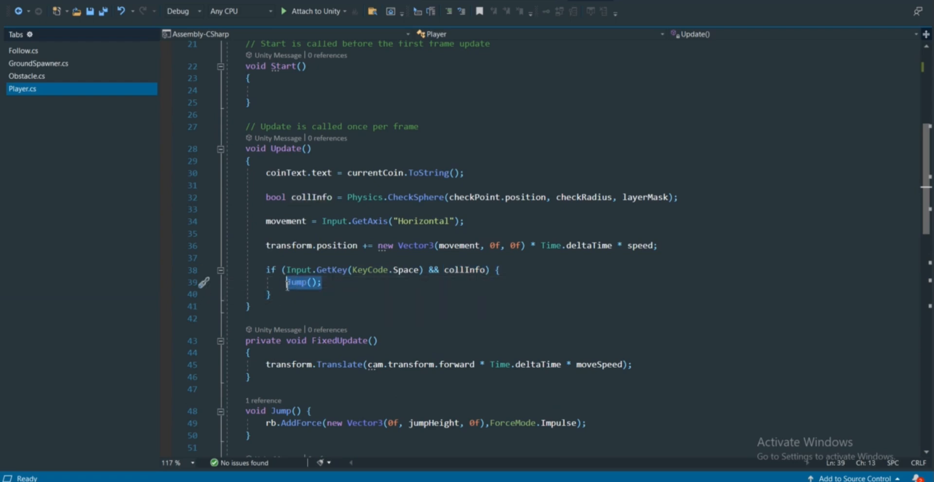
- Add an animator.SetBool() call on a new line after Jump() inside the Space key condition in Update
{"action": "scroll", "coordinate": [322, 251], "scroll_direction": "down", "scroll_amount": 2}
{"action": "left_click", "coordinate": [336, 216]}
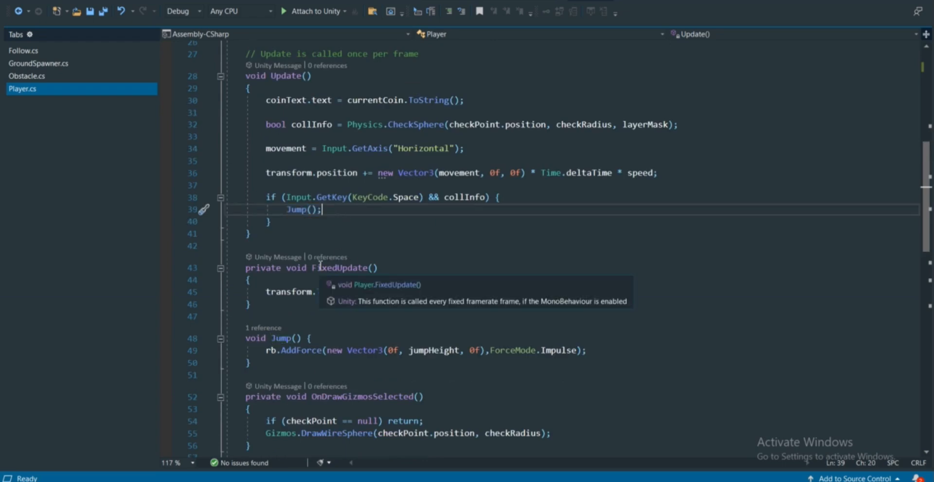
{"action": "key", "text": "Return"}
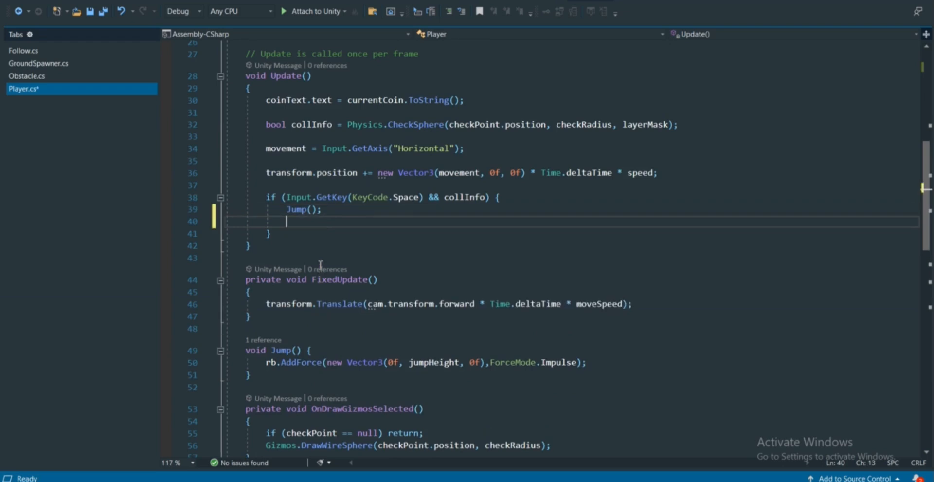
{"action": "type", "text": "a"}
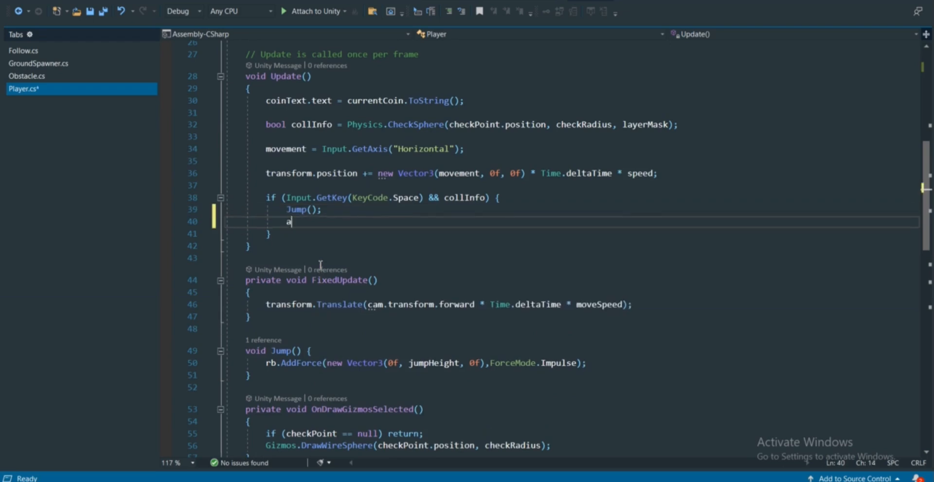
{"action": "type", "text": "nimator.set"}
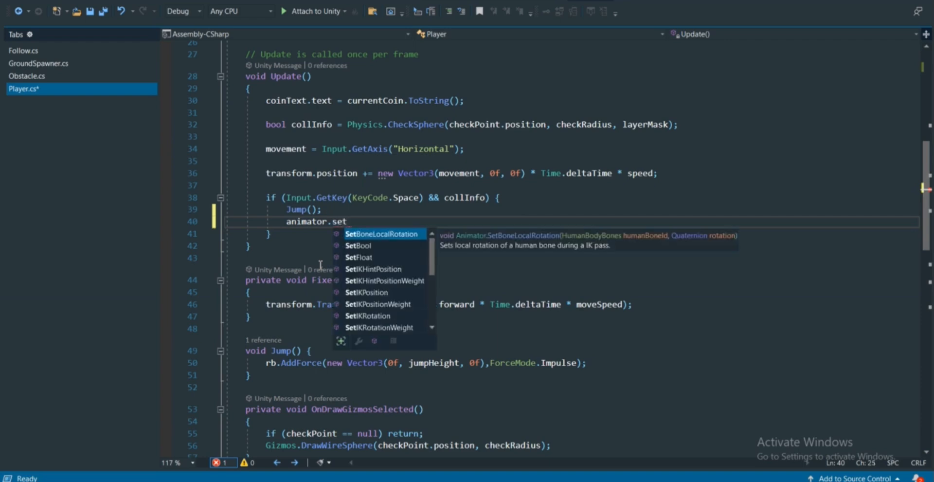
{"action": "key", "text": "Down"}
{"action": "key", "text": "Tab"}
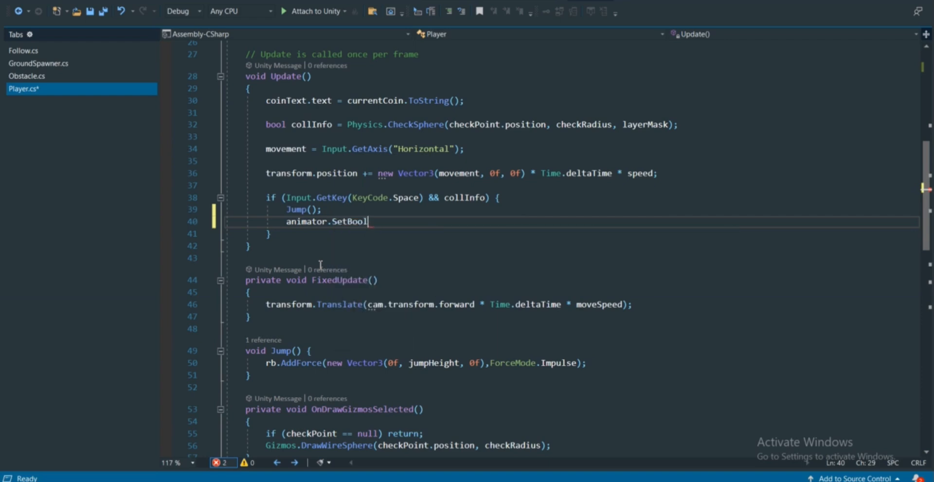
{"action": "type", "text": "()"}
- Check the parameter name in Unity's Animator, complete the SetBool call with the arguments "Jump" and true, and save the script
{"action": "key", "text": "alt+Tab"}
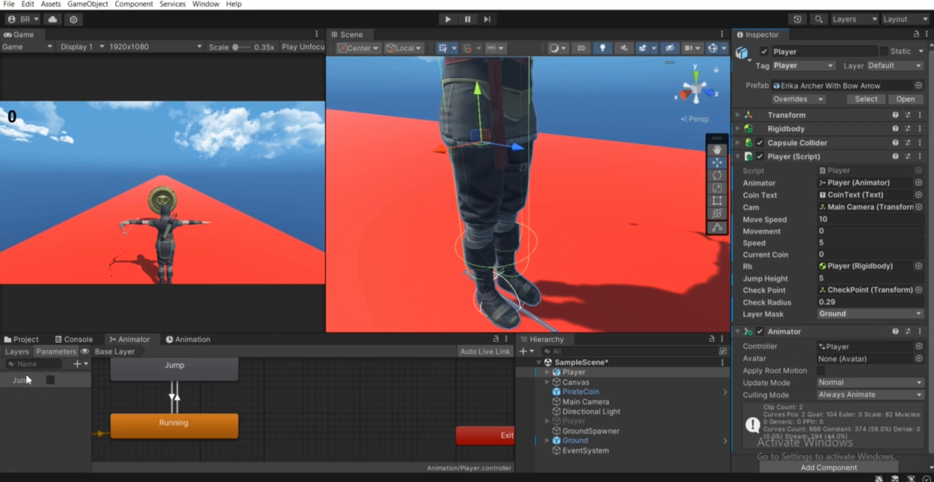
{"action": "key", "text": "alt+Tab"}
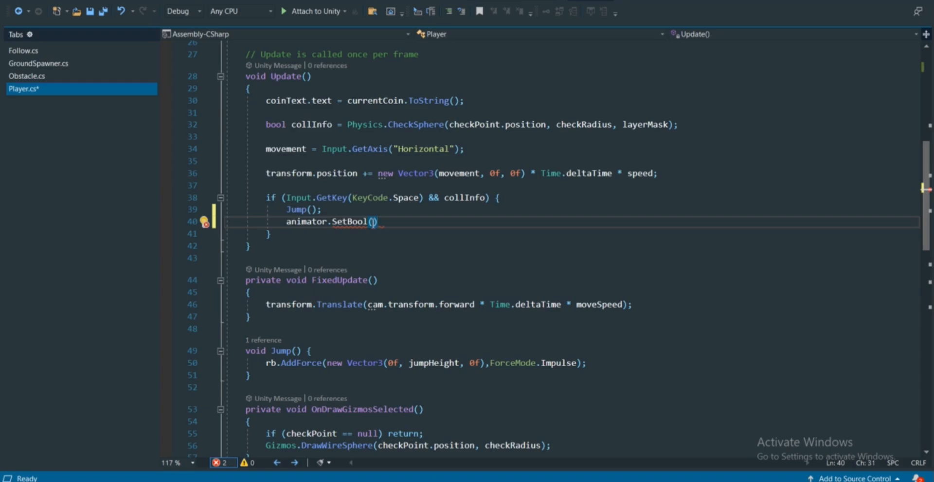
{"action": "key", "text": "alt+Tab"}
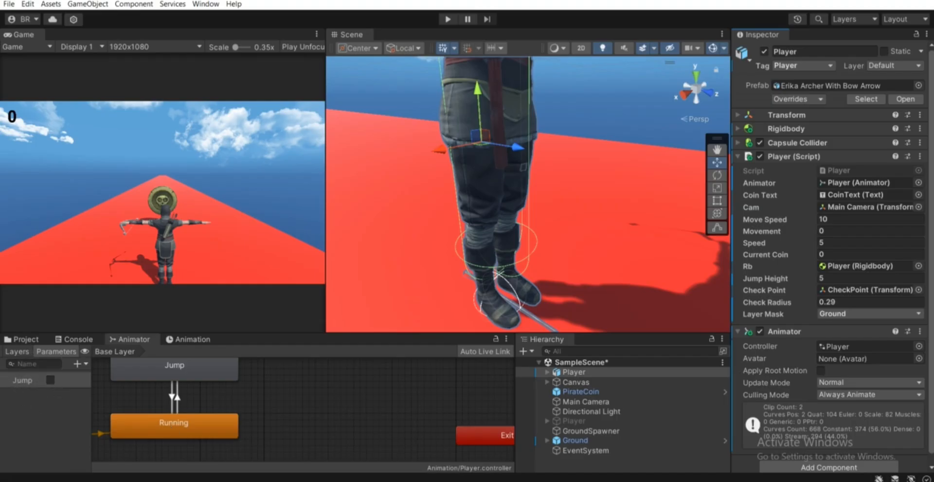
{"action": "key", "text": "alt+Tab"}
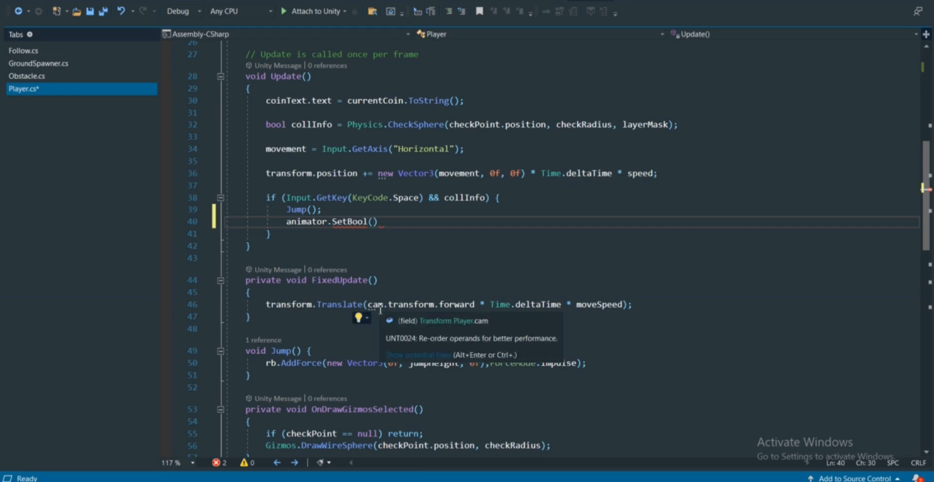
{"action": "type", "text": "\"Jump\""}
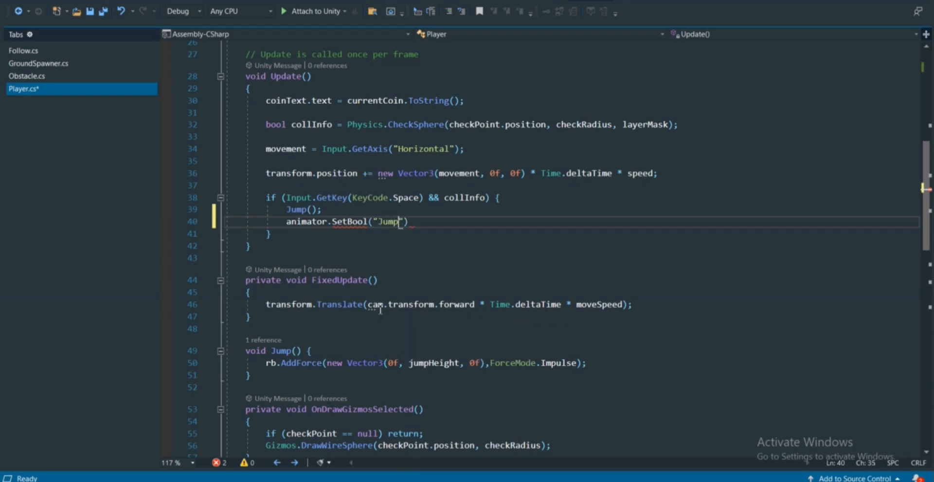
{"action": "type", "text": ","}
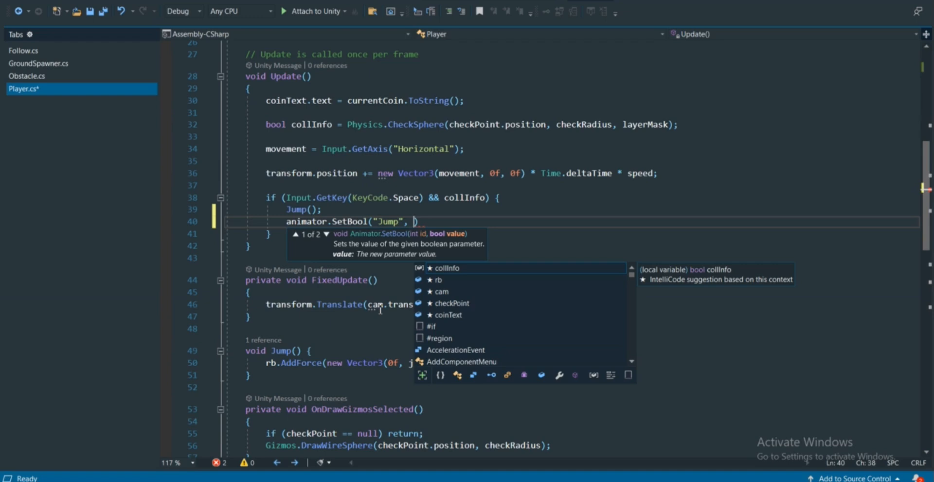
{"action": "type", "text": "true)"}
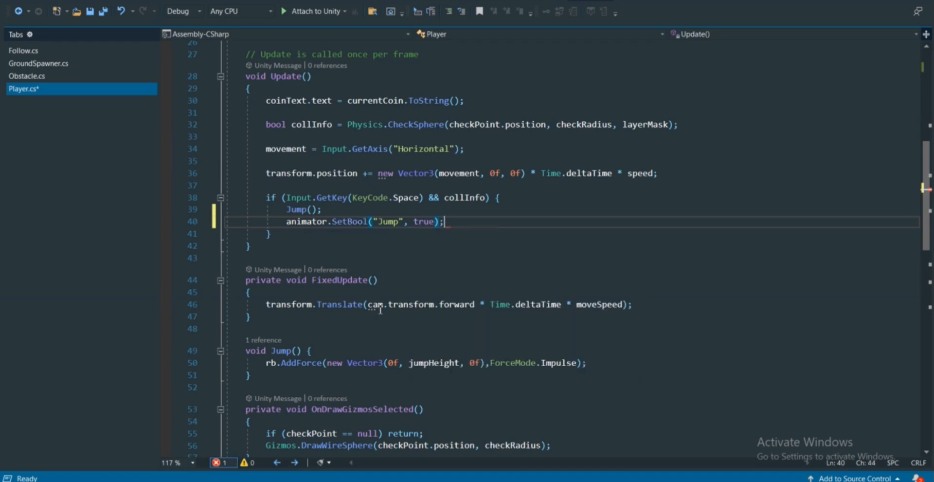
{"action": "key", "text": "ctrl+s"}
- Look through the remaining methods of the Player script and re-examine each part of the new animator.SetBool line
{"action": "scroll", "coordinate": [397, 276], "scroll_direction": "down", "scroll_amount": 3}
{"action": "scroll", "coordinate": [397, 275], "scroll_direction": "down", "scroll_amount": 3}
{"action": "scroll", "coordinate": [277, 276], "scroll_direction": "down", "scroll_amount": 3}
{"action": "scroll", "coordinate": [300, 293], "scroll_direction": "up", "scroll_amount": 7}
{"action": "scroll", "coordinate": [299, 293], "scroll_direction": "down", "scroll_amount": 3}
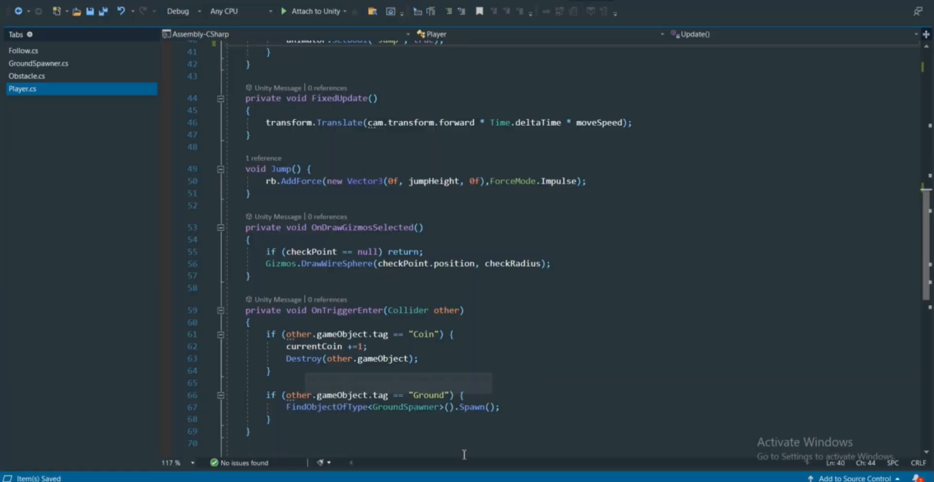
{"action": "mouse_move", "coordinate": [429, 455]}
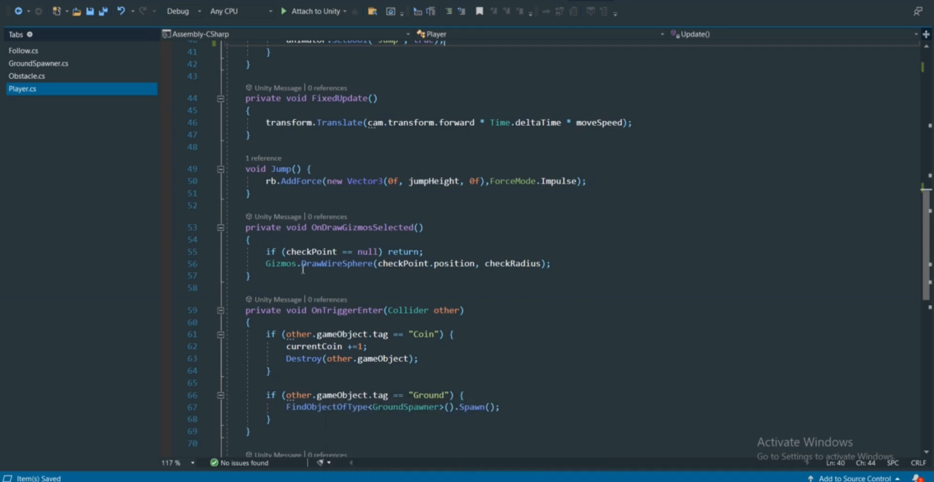
{"action": "scroll", "coordinate": [283, 183], "scroll_direction": "up", "scroll_amount": 3}
{"action": "double_click", "coordinate": [296, 148]}
{"action": "left_click_drag", "start_coordinate": [333, 148], "coordinate": [368, 148]}
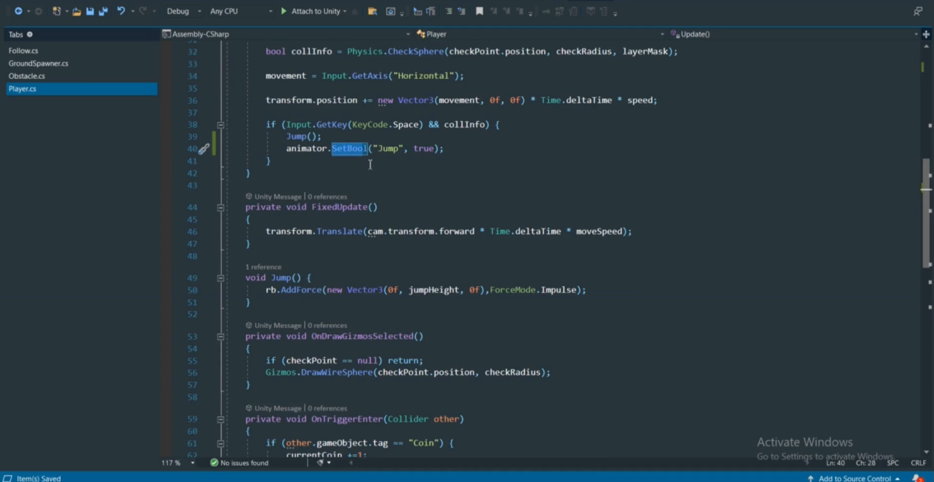
{"action": "left_click_drag", "start_coordinate": [373, 148], "coordinate": [405, 149]}
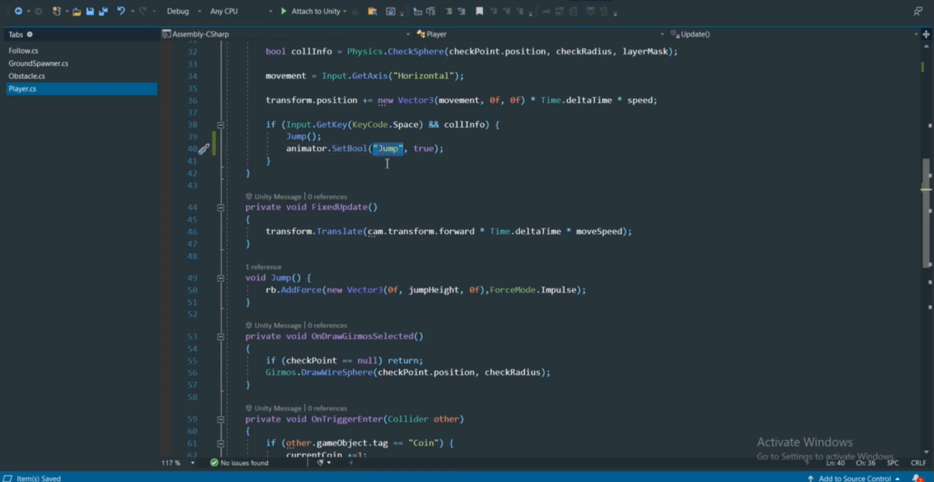
{"action": "left_click", "coordinate": [401, 185]}
{"action": "left_click_drag", "start_coordinate": [415, 148], "coordinate": [435, 148]}
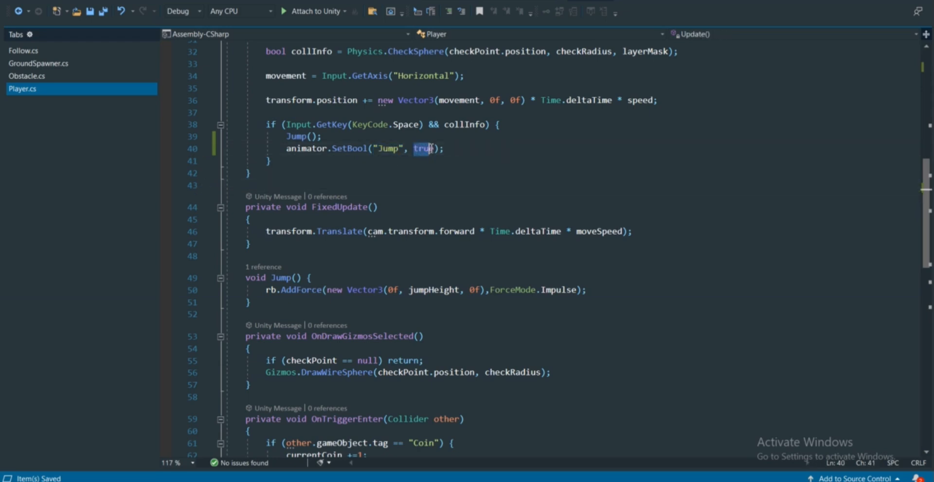
- Switch to Unity and play-test the runner, jumping once and steering the character sideways around obstacles while watching the Animator states
{"action": "left_click", "coordinate": [448, 479]}
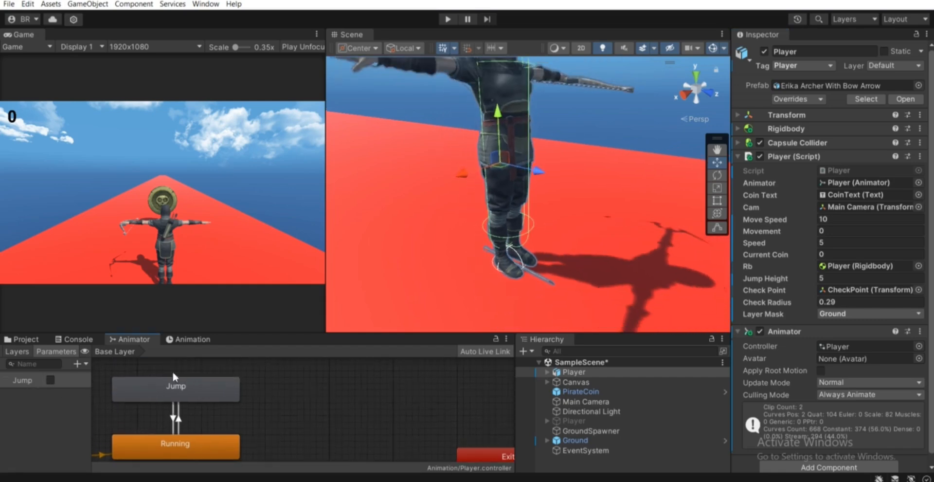
{"action": "scroll", "coordinate": [184, 389], "scroll_direction": "down", "scroll_amount": 6}
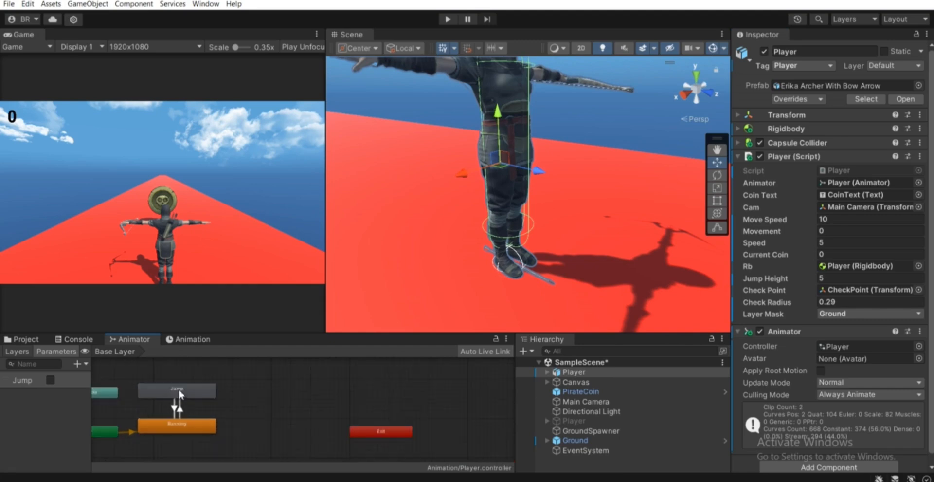
{"action": "scroll", "coordinate": [495, 149], "scroll_direction": "down", "scroll_amount": 3}
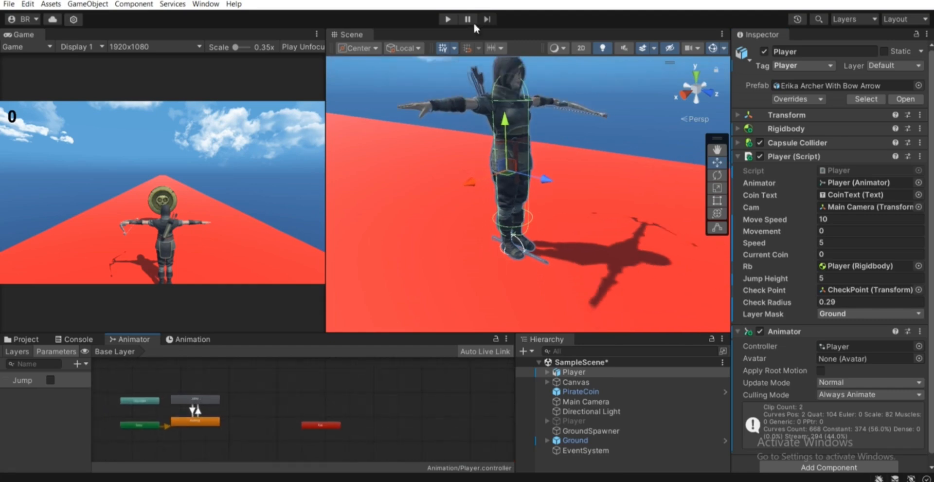
{"action": "left_click", "coordinate": [448, 19]}
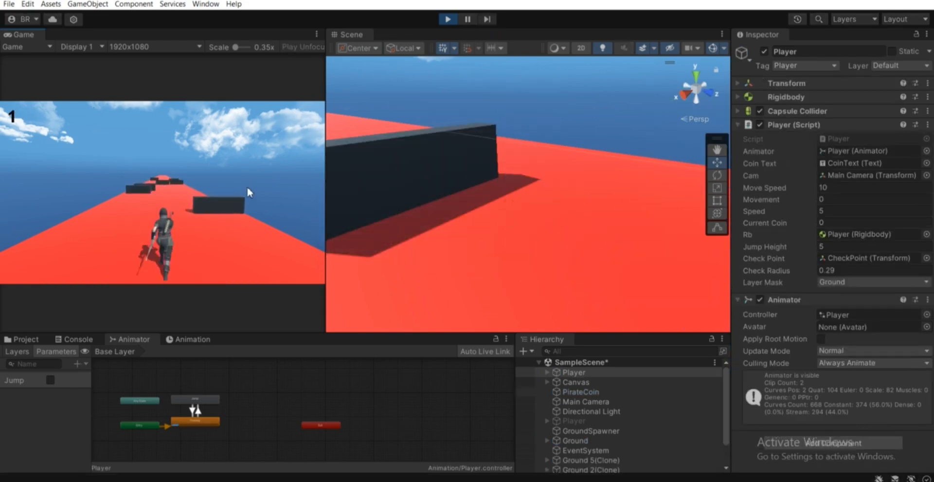
{"action": "key", "text": "space"}
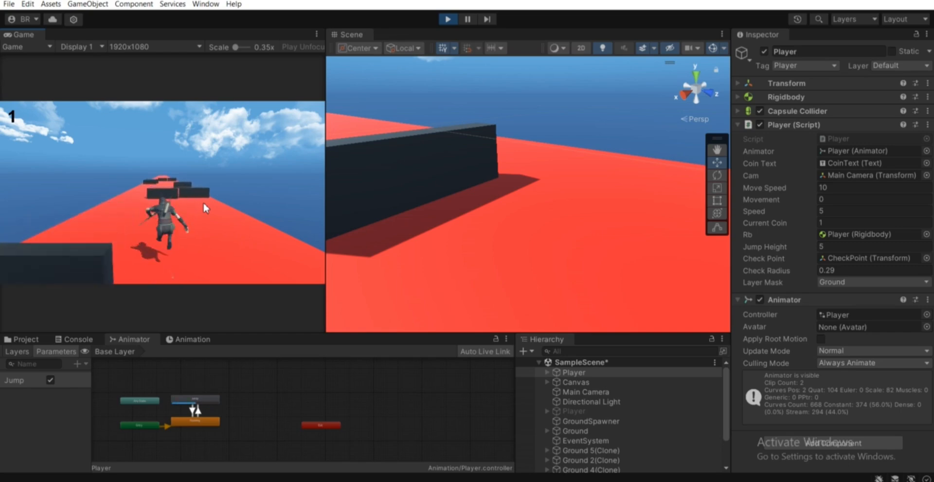
{"action": "key", "text": "a"}
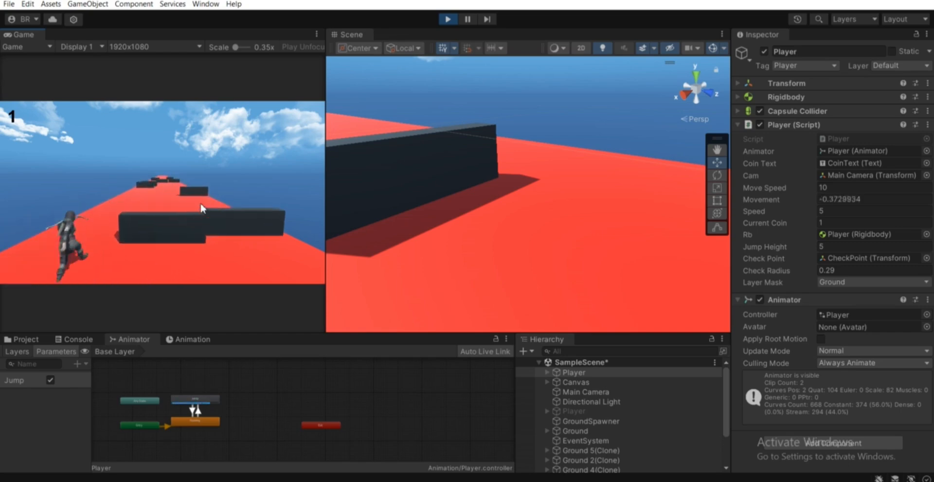
{"action": "key", "text": "d"}
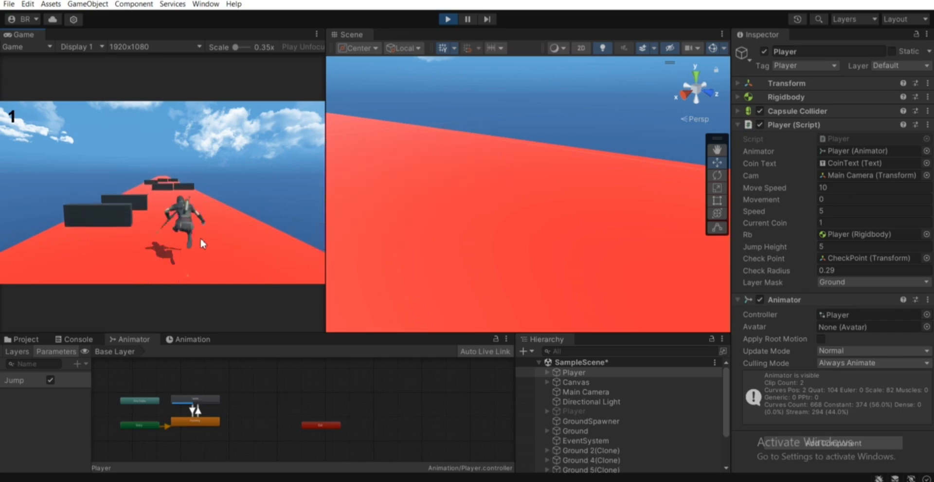
{"action": "key", "text": "a"}
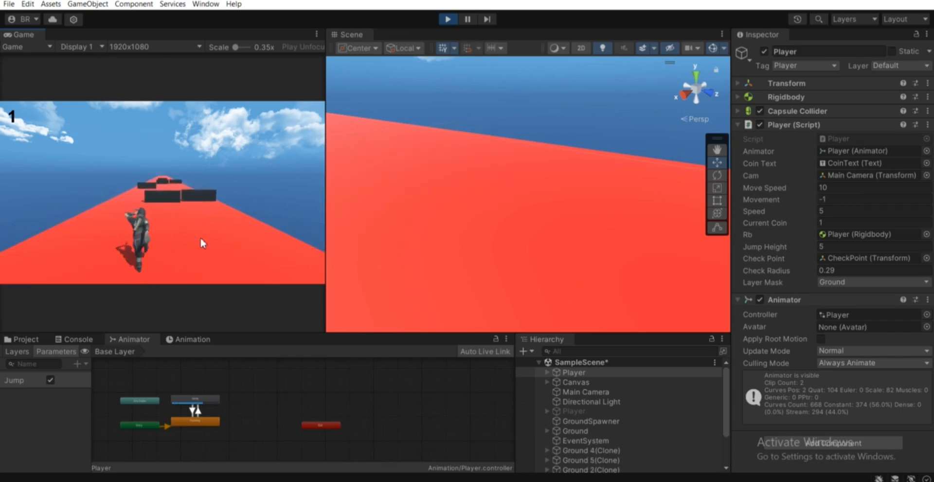
{"action": "key", "text": "d"}
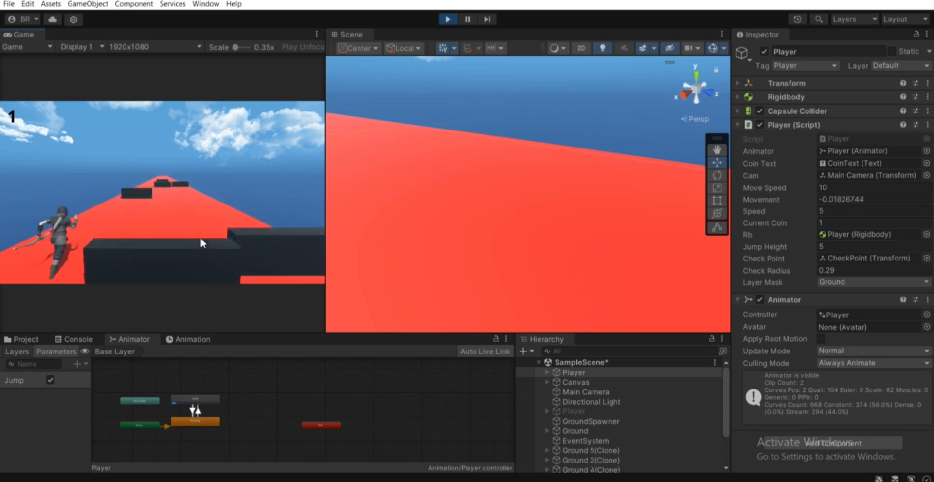
{"action": "key", "text": "a"}
{"action": "key", "text": "a"}
{"action": "key", "text": "a"}
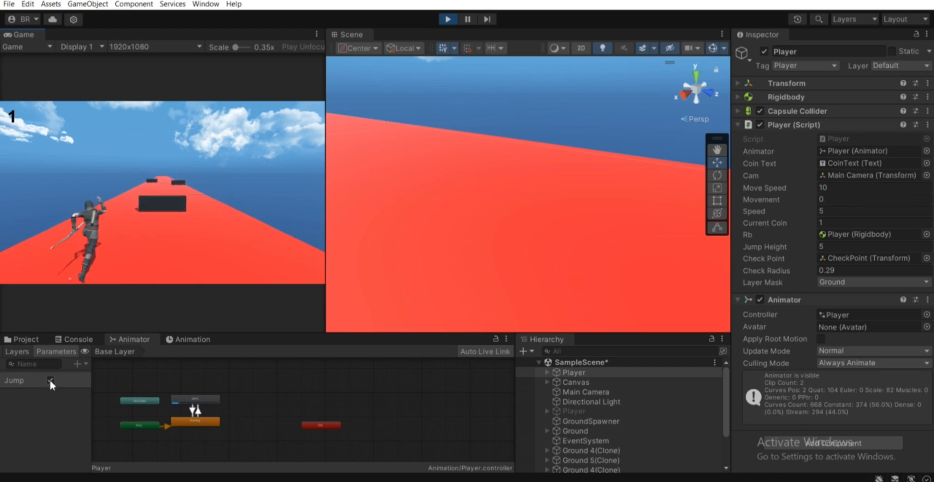
- Turn off the Jump parameter in the Animator during play, steer the running character, and stop play mode
{"action": "left_click", "coordinate": [50, 380]}
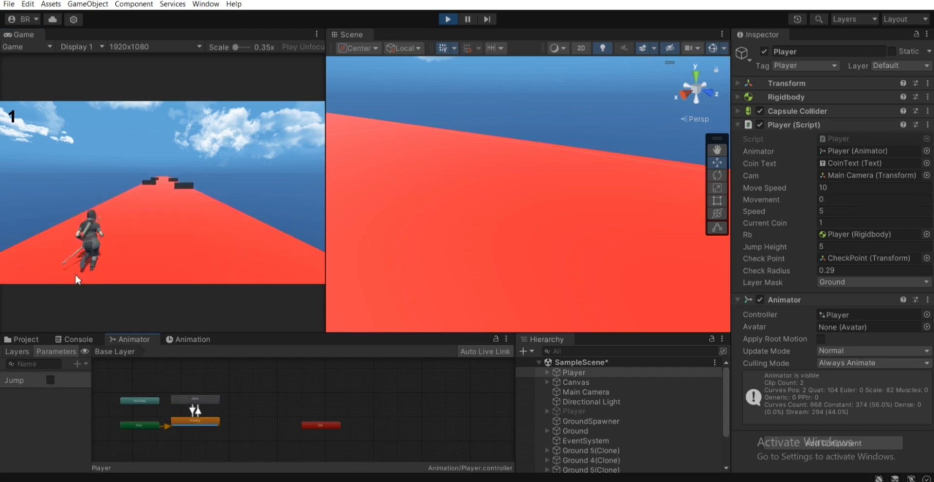
{"action": "key", "text": "d"}
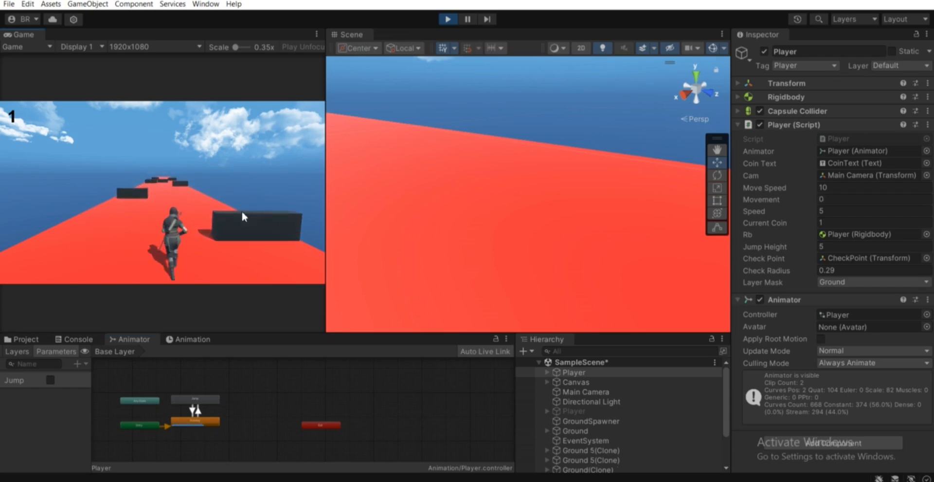
{"action": "left_click", "coordinate": [443, 19]}
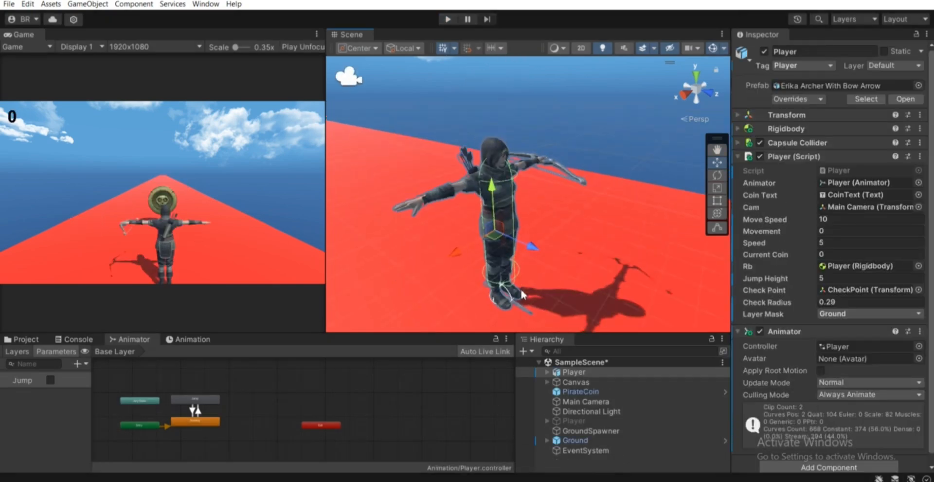
{"action": "middle_click_drag", "start_coordinate": [518, 284], "coordinate": [492, 297]}
{"action": "scroll", "coordinate": [461, 243], "scroll_direction": "down", "scroll_amount": 2}
{"action": "middle_click_drag", "start_coordinate": [460, 243], "coordinate": [464, 267]}
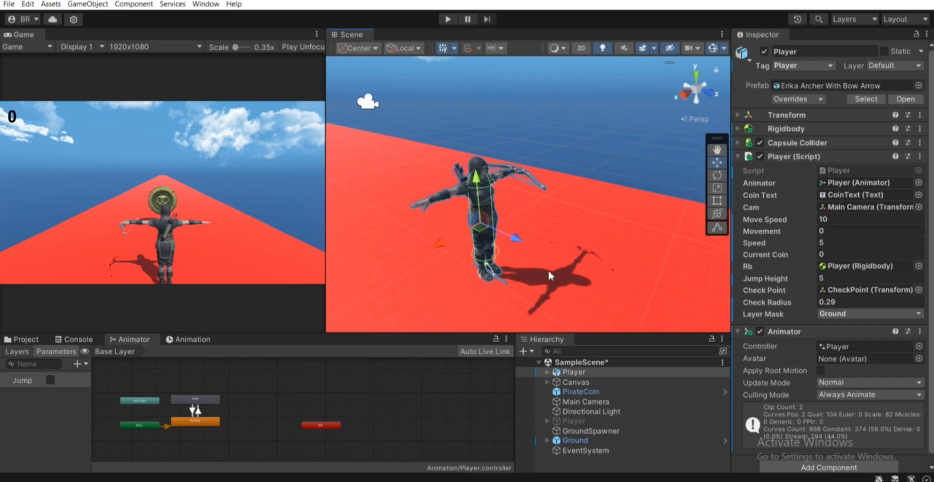
{"action": "scroll", "coordinate": [547, 268], "scroll_direction": "down", "scroll_amount": 1}
{"action": "middle_click_drag", "start_coordinate": [507, 271], "coordinate": [597, 286]}
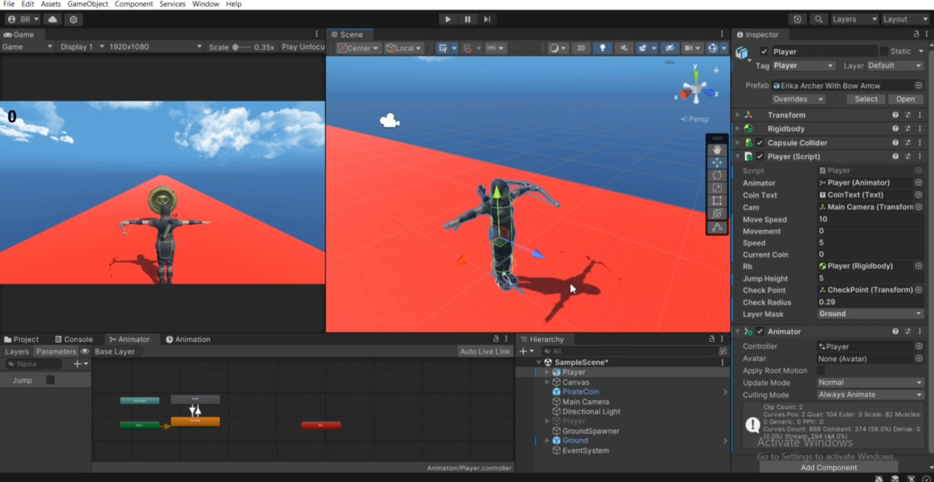
{"action": "scroll", "coordinate": [571, 284], "scroll_direction": "down", "scroll_amount": 1}
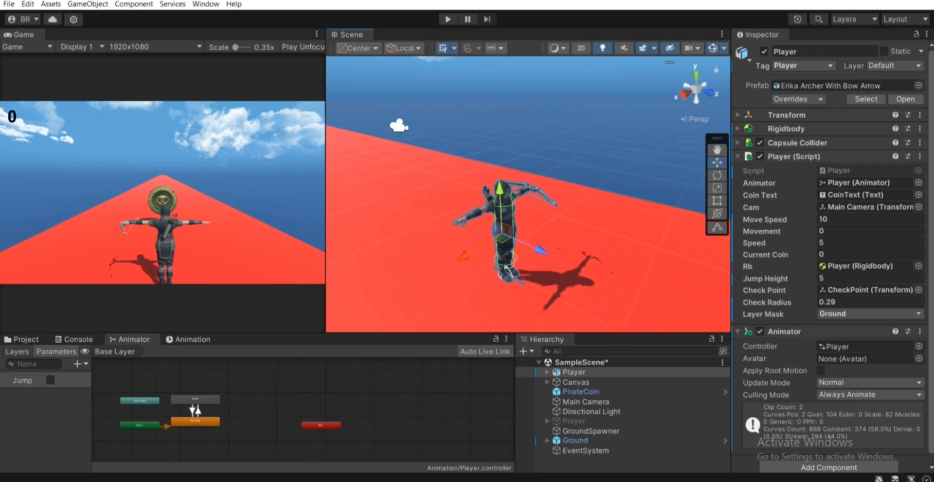
- Switch to Visual Studio and add an empty OnCollisionEnter(Collision collision) method after OnTriggerExit in the Player script
{"action": "key", "text": "alt+Tab"}
{"action": "scroll", "coordinate": [426, 247], "scroll_direction": "down", "scroll_amount": 5}
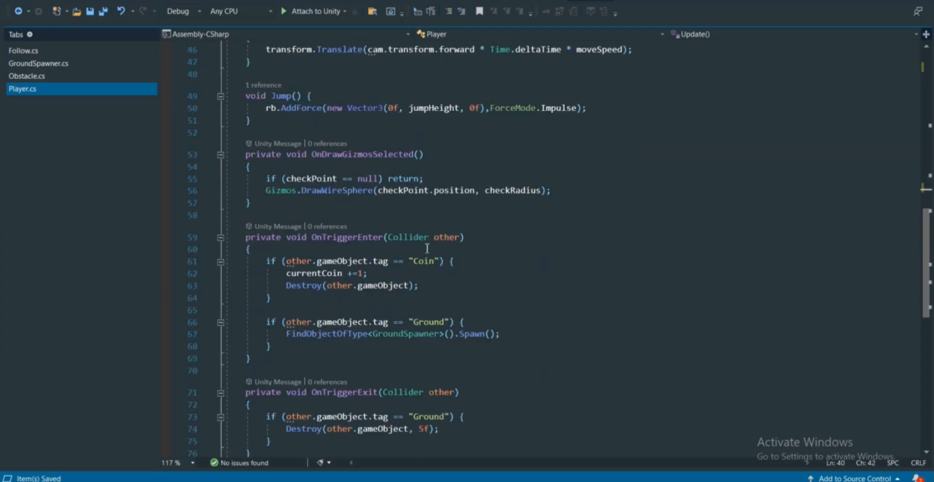
{"action": "scroll", "coordinate": [428, 248], "scroll_direction": "down", "scroll_amount": 1}
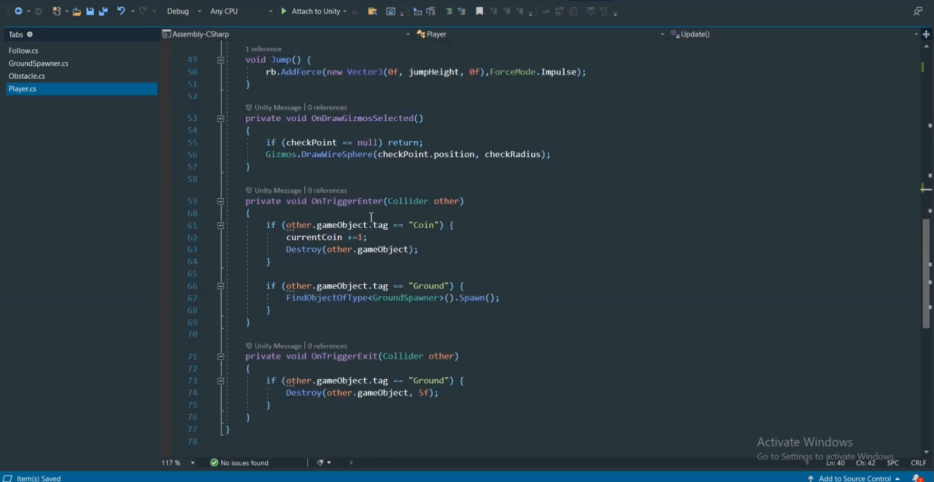
{"action": "scroll", "coordinate": [482, 212], "scroll_direction": "down", "scroll_amount": 2}
{"action": "left_click", "coordinate": [266, 310]}
{"action": "key", "text": "Return"}
{"action": "key", "text": "Return"}
{"action": "type", "text": "Oncoll"}
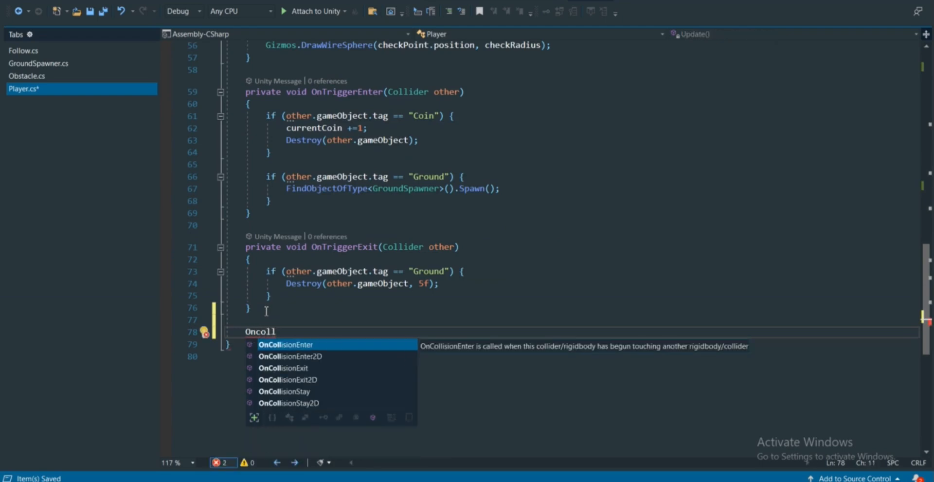
{"action": "key", "text": "Tab"}
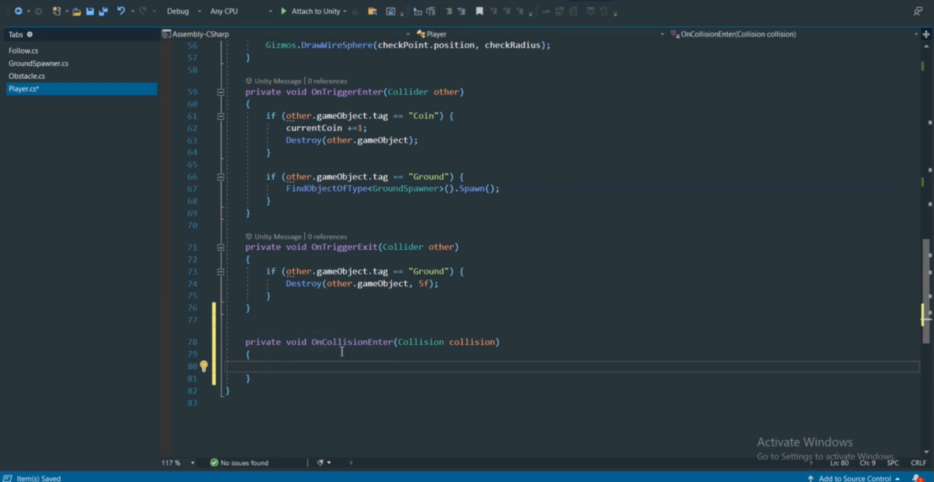
- Re-examine the new OnCollisionEnter method at the end of the Player script
{"action": "scroll", "coordinate": [341, 353], "scroll_direction": "down", "scroll_amount": 2}
{"action": "left_click_drag", "start_coordinate": [251, 306], "coordinate": [246, 269]}
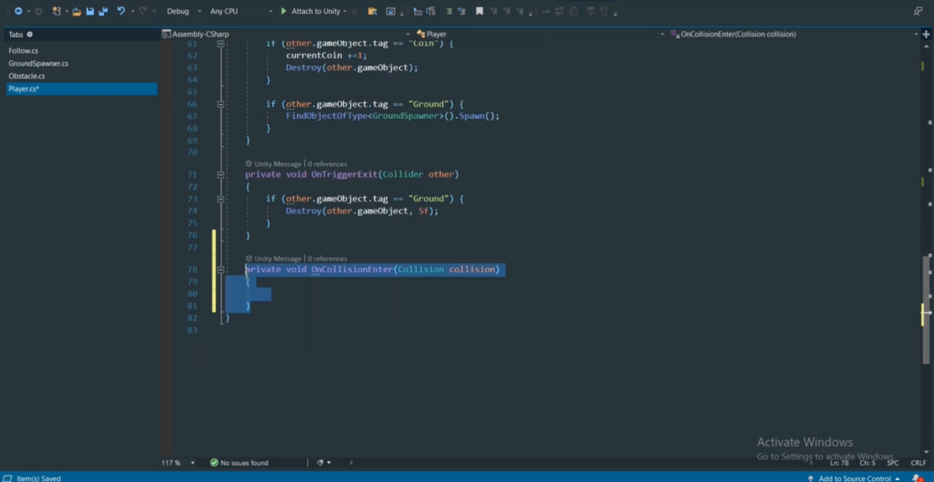
{"action": "left_click", "coordinate": [286, 291]}
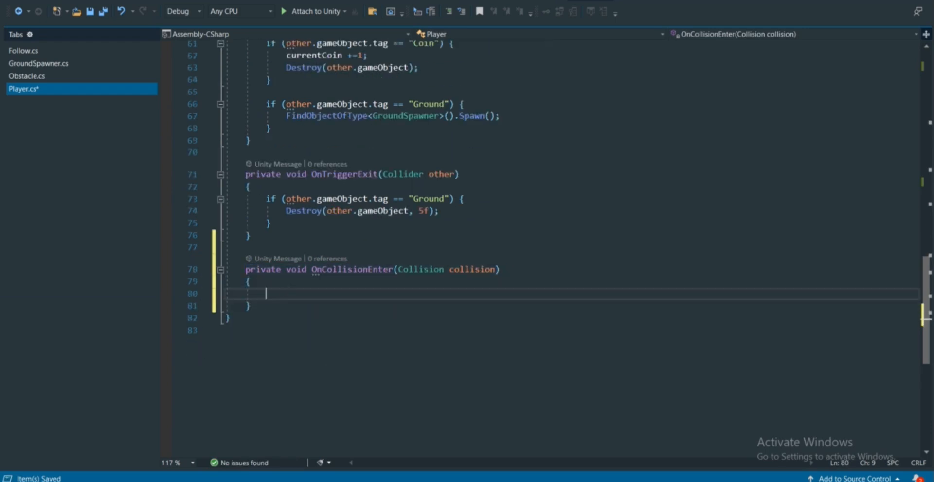
{"action": "key", "text": "alt+Tab"}
{"action": "mouse_move", "coordinate": [431, 481]}
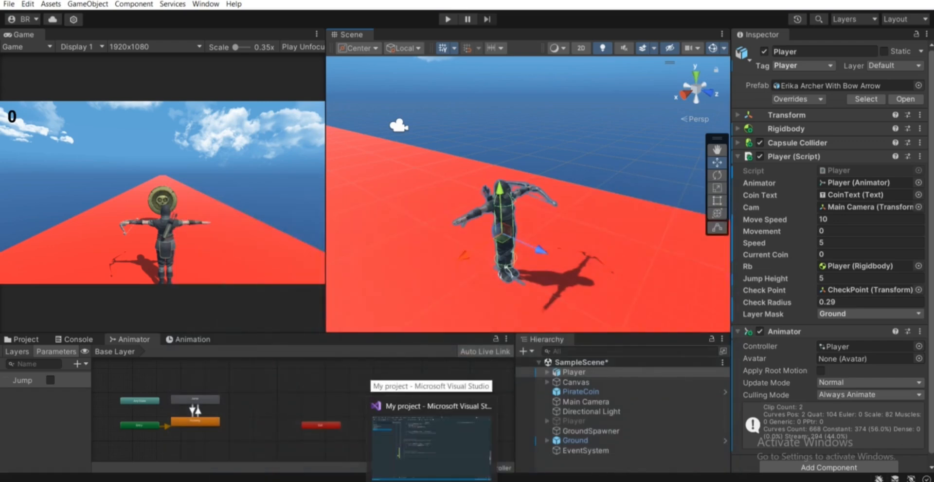
{"action": "left_click", "coordinate": [453, 468]}
{"action": "key", "text": "alt+Tab"}
{"action": "key", "text": "alt+Tab"}
{"action": "scroll", "coordinate": [393, 253], "scroll_direction": "down", "scroll_amount": 1}
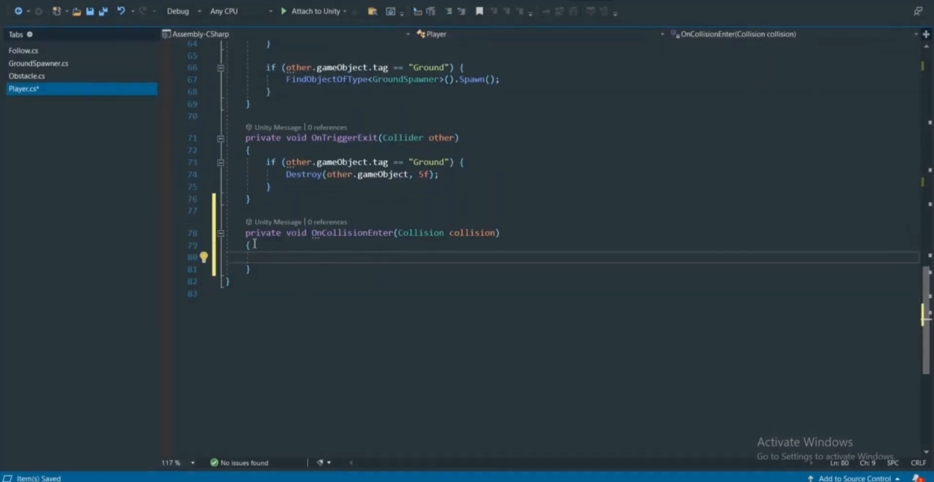
{"action": "left_click_drag", "start_coordinate": [250, 269], "coordinate": [246, 233]}
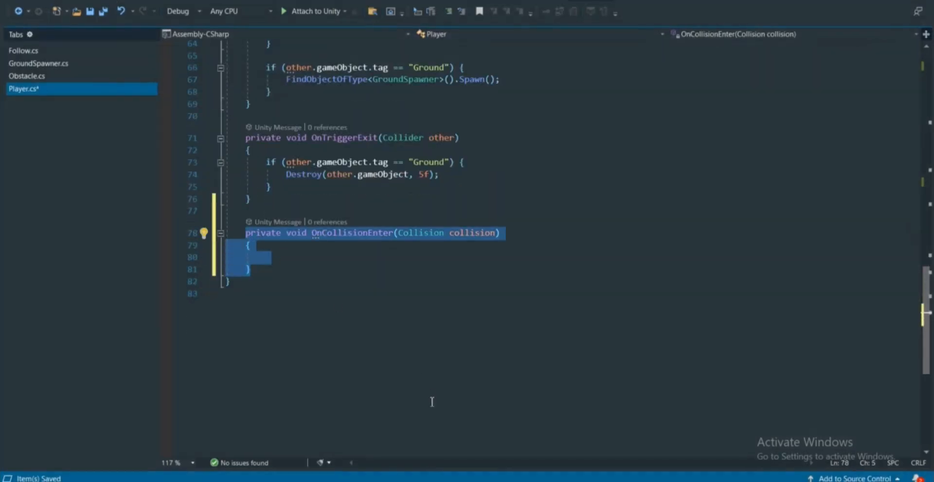
- Review the Jump parameter and the Jump and Running transitions in Unity's Animator, and return to the empty OnCollisionEnter body in the script
{"action": "key", "text": "alt+Tab"}
{"action": "scroll", "coordinate": [475, 235], "scroll_direction": "down", "scroll_amount": 1}
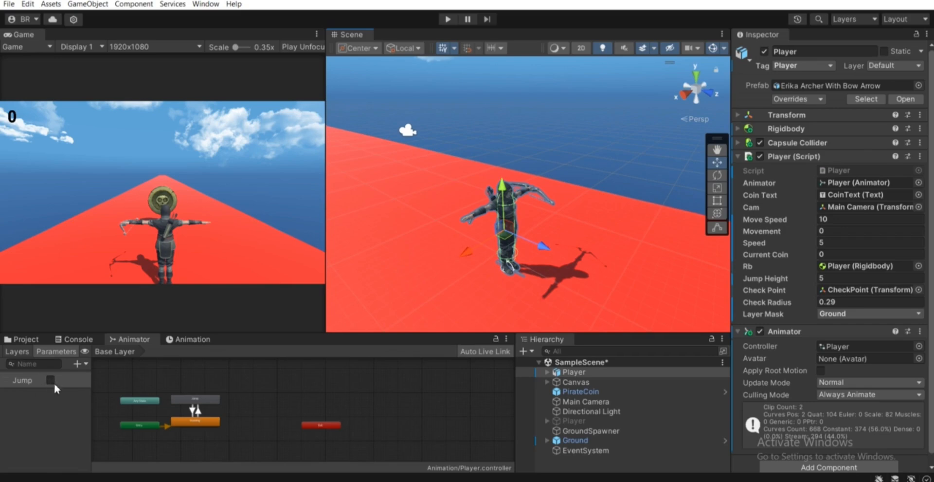
{"action": "scroll", "coordinate": [227, 414], "scroll_direction": "up", "scroll_amount": 2}
{"action": "scroll", "coordinate": [200, 412], "scroll_direction": "up", "scroll_amount": 1}
{"action": "middle_click_drag", "start_coordinate": [189, 409], "coordinate": [229, 396]}
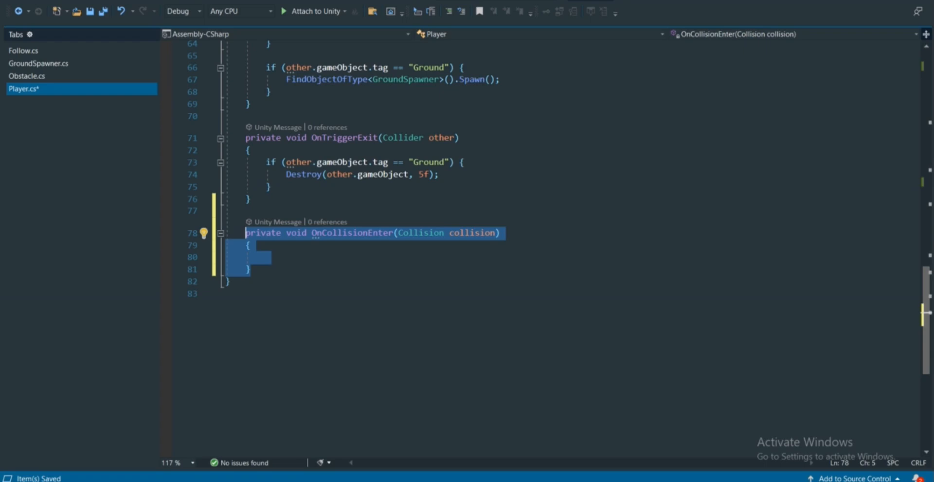
{"action": "left_click", "coordinate": [304, 267]}
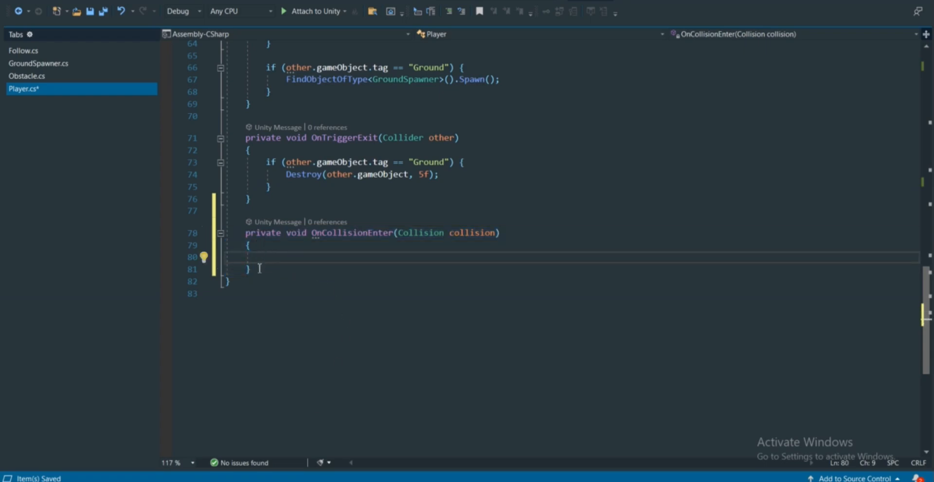
{"action": "left_click_drag", "start_coordinate": [251, 269], "coordinate": [245, 233]}
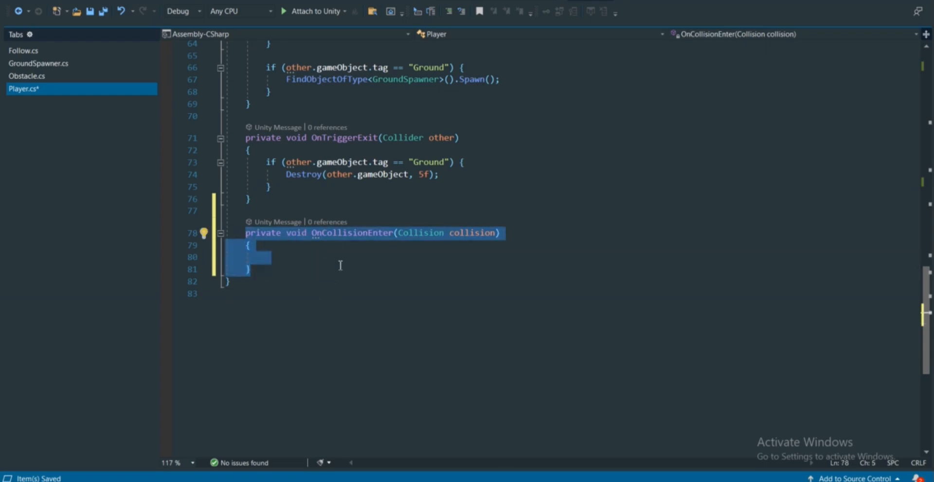
{"action": "left_click", "coordinate": [340, 259]}
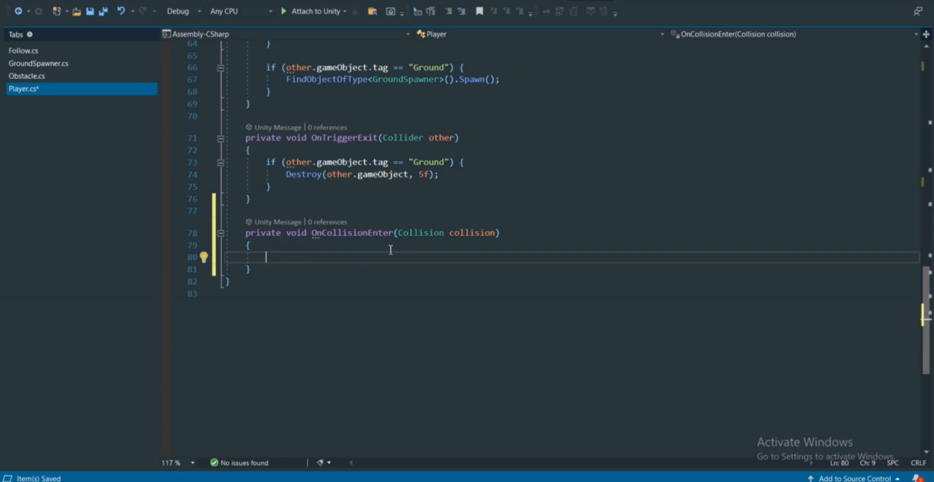
- Inspect the Ground object's tag in Unity along with the project's tag list, and return to the Player script
{"action": "key", "text": "alt+Tab"}
{"action": "left_click", "coordinate": [577, 440]}
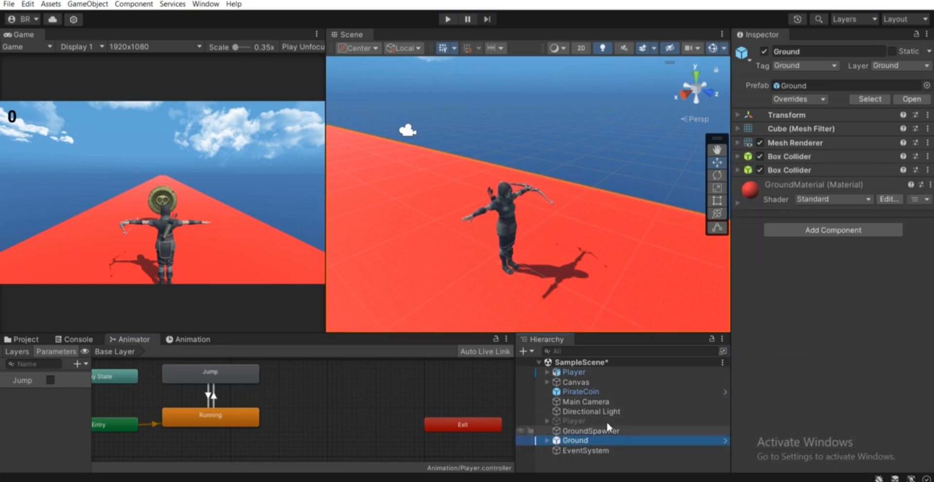
{"action": "left_click", "coordinate": [788, 66]}
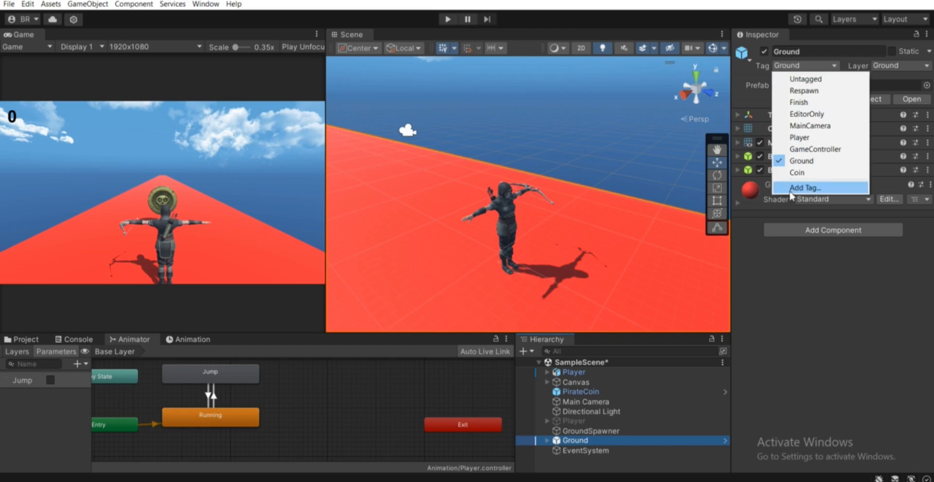
{"action": "left_click", "coordinate": [805, 188]}
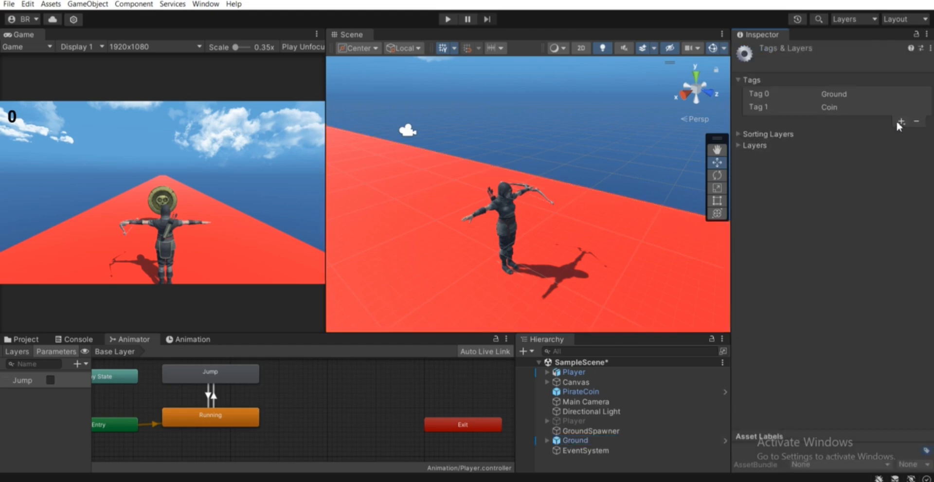
{"action": "left_click", "coordinate": [579, 441]}
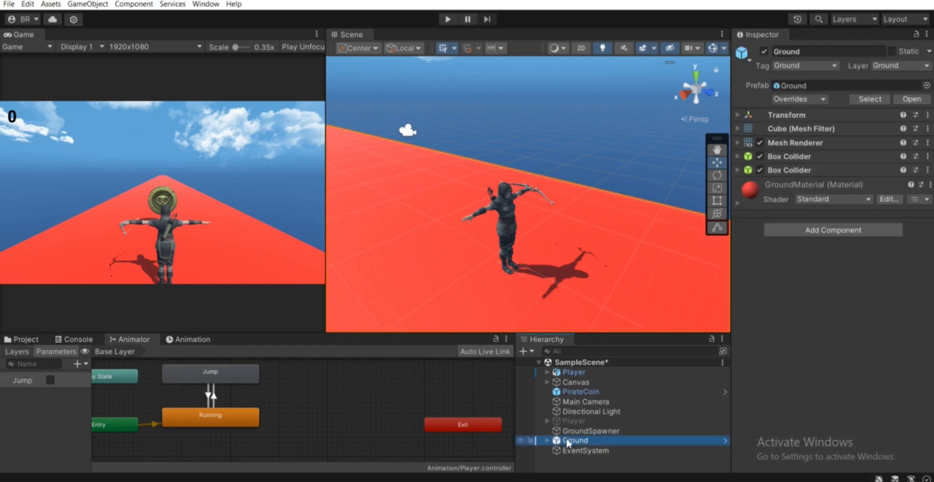
{"action": "left_click", "coordinate": [791, 66]}
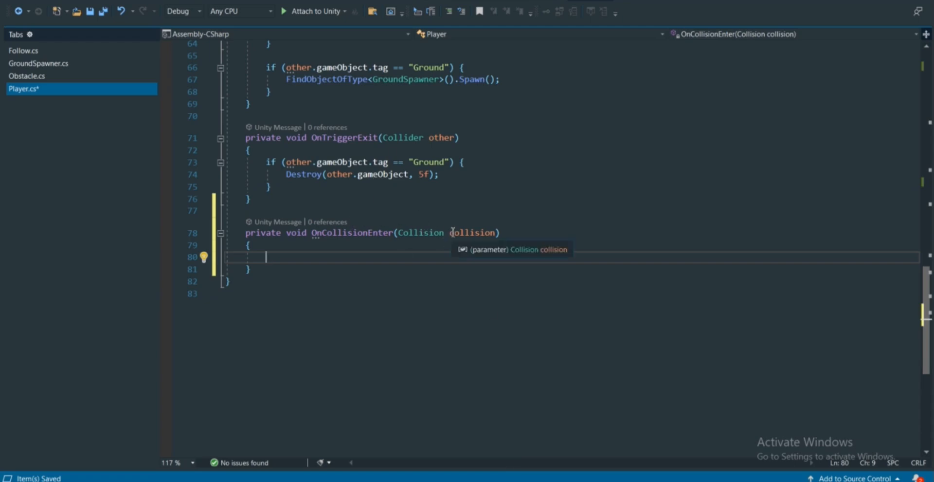
- In OnCollisionEnter, add an empty if block checking that collision.collider.tag == "Ground"
{"action": "double_click", "coordinate": [494, 232]}
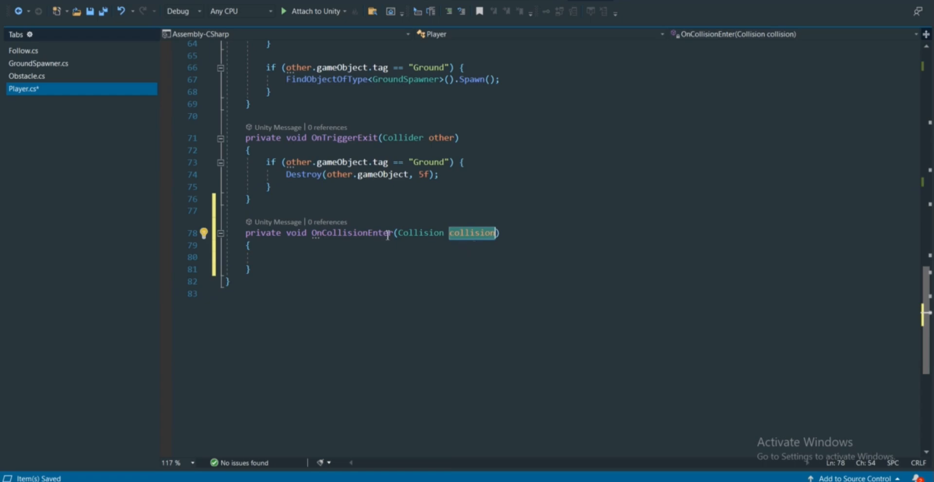
{"action": "left_click", "coordinate": [372, 257]}
{"action": "type", "text": "if (collision.co"}
{"action": "key", "text": "Tab"}
{"action": "type", "text": ".tag"}
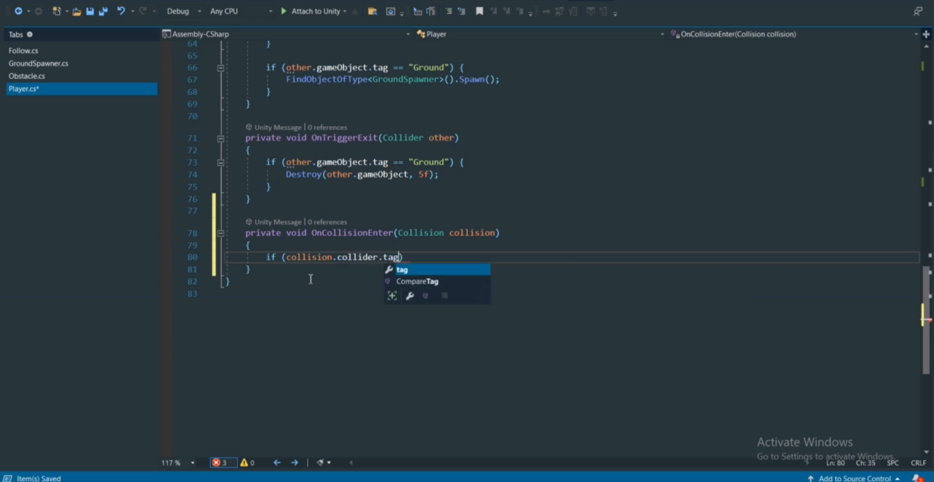
{"action": "type", "text": " == \"Ground\") {"}
{"action": "key", "text": "Return"}
{"action": "key", "text": "Return"}
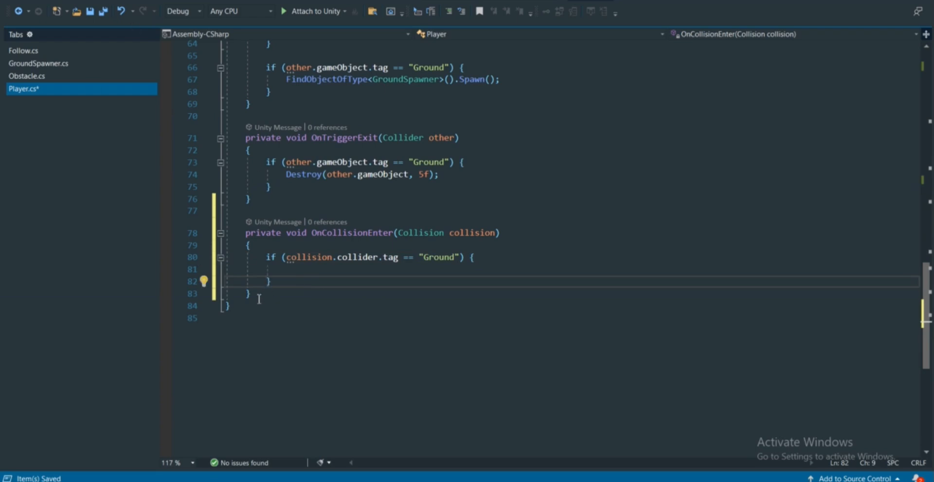
- Re-examine the OnCollisionEnter method and each part of its "Ground" tag condition, ending on the empty line inside the if block
{"action": "left_click_drag", "start_coordinate": [251, 294], "coordinate": [246, 233]}
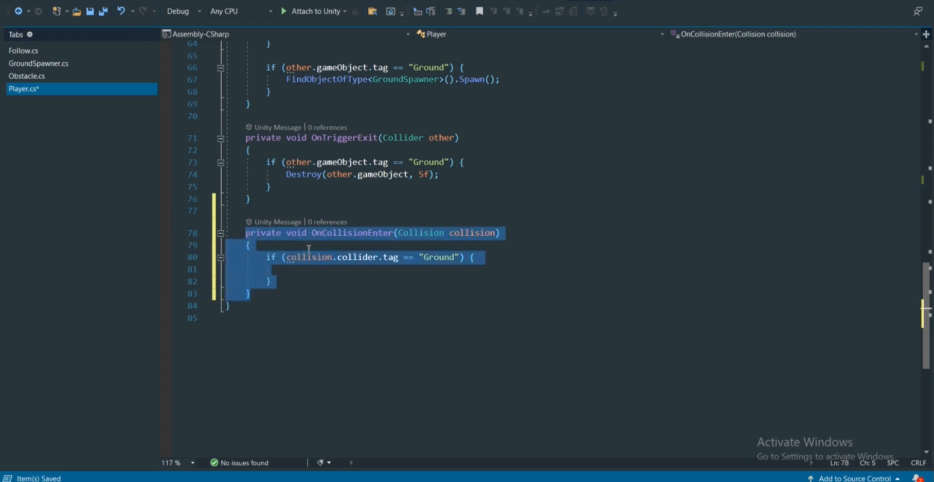
{"action": "scroll", "coordinate": [253, 241], "scroll_direction": "down", "scroll_amount": 2}
{"action": "left_click", "coordinate": [352, 229]}
{"action": "scroll", "coordinate": [292, 213], "scroll_direction": "up", "scroll_amount": 1}
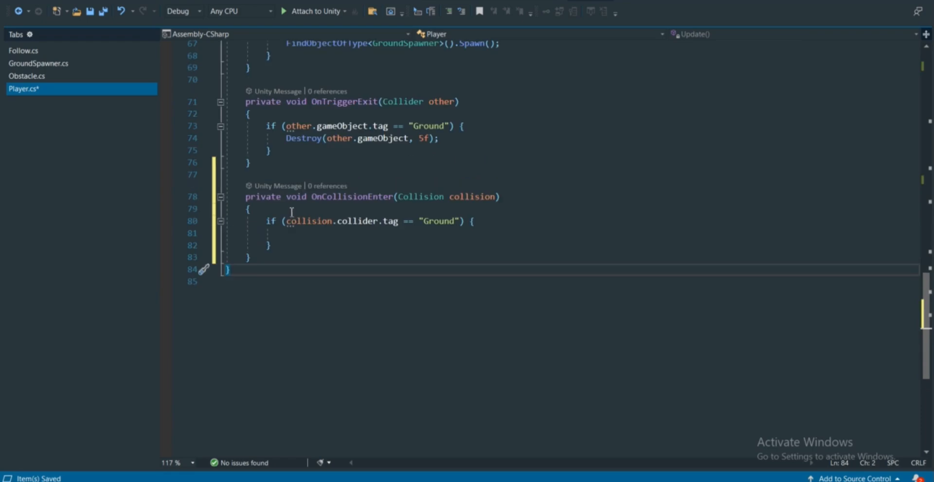
{"action": "left_click_drag", "start_coordinate": [284, 247], "coordinate": [266, 222]}
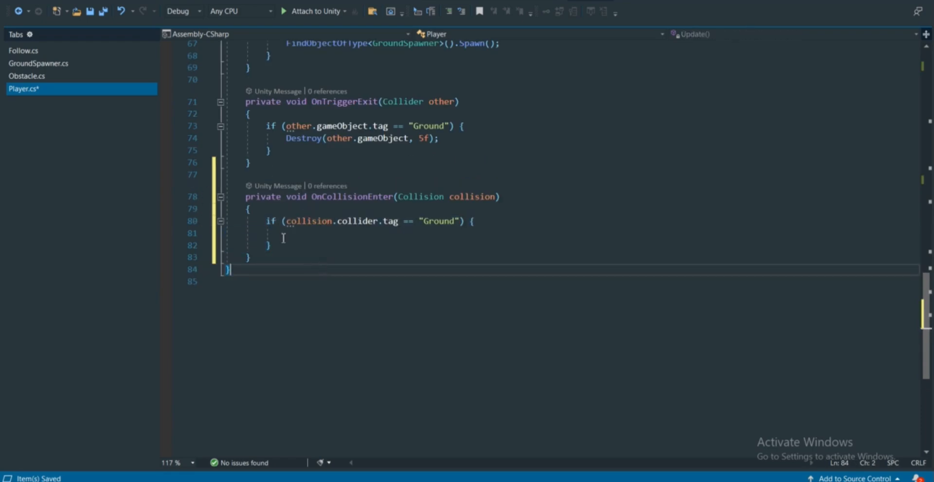
{"action": "left_click_drag", "start_coordinate": [271, 221], "coordinate": [377, 223]}
{"action": "left_click", "coordinate": [268, 245]}
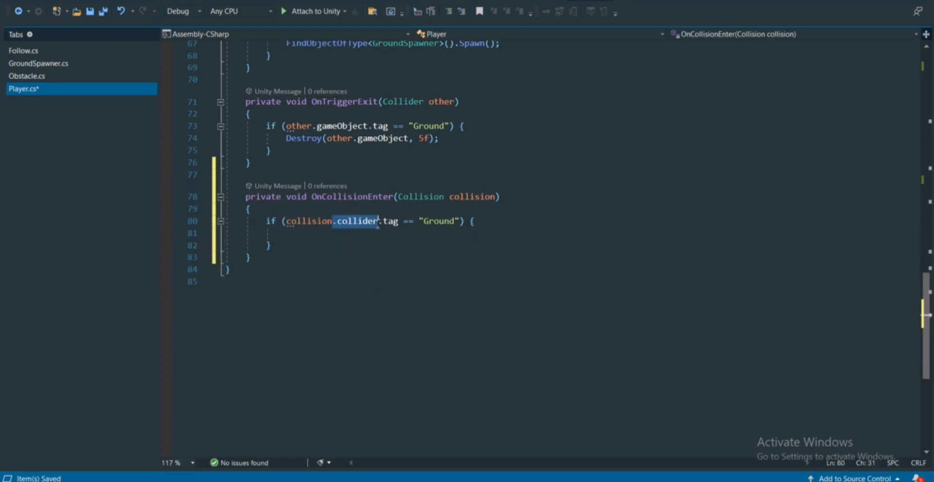
{"action": "left_click", "coordinate": [391, 222]}
{"action": "left_click", "coordinate": [415, 257]}
{"action": "left_click_drag", "start_coordinate": [399, 222], "coordinate": [368, 221]}
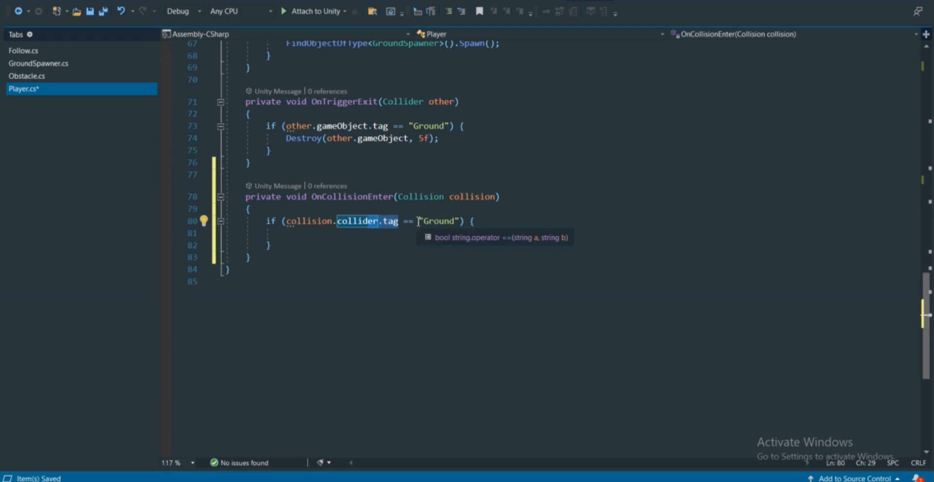
{"action": "left_click", "coordinate": [423, 221]}
{"action": "left_click_drag", "start_coordinate": [435, 218], "coordinate": [461, 220]}
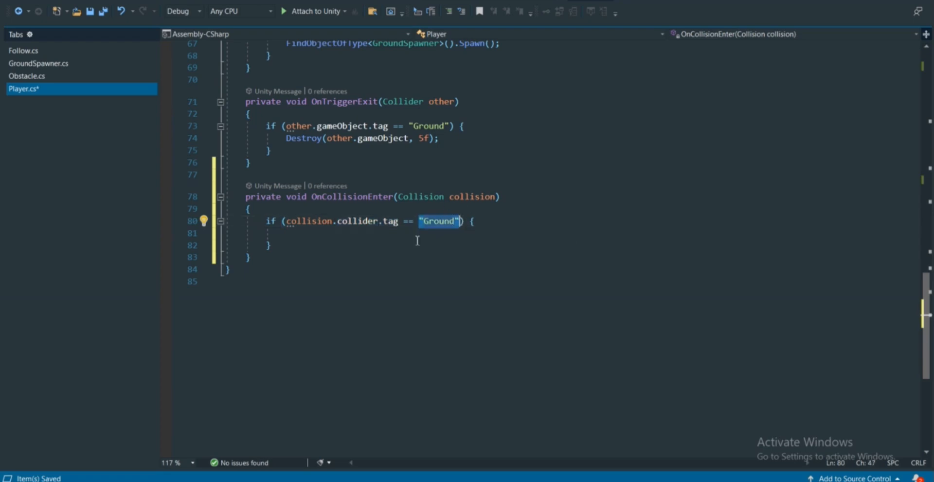
{"action": "left_click", "coordinate": [445, 234]}
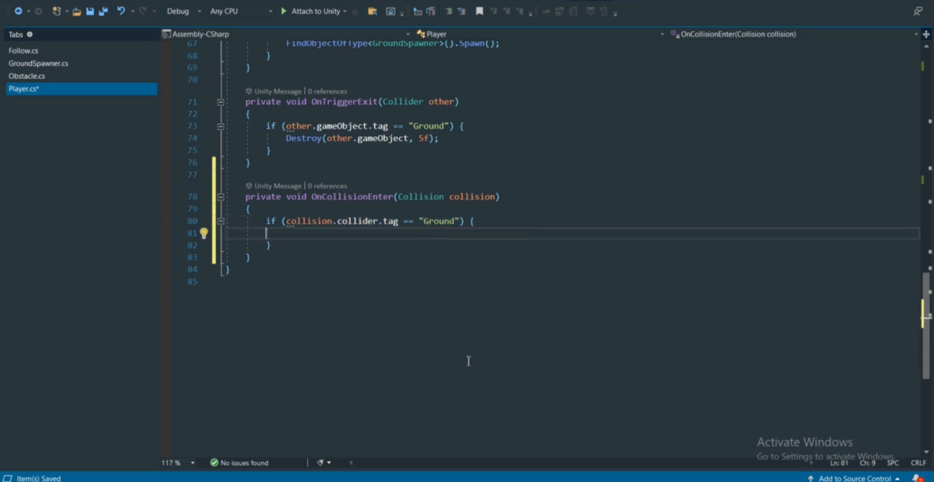
- Check the Animator's Jump and Running states in Unity and return to the Player script
{"action": "key", "text": "alt+Tab"}
{"action": "middle_click_drag", "start_coordinate": [475, 255], "coordinate": [485, 212]}
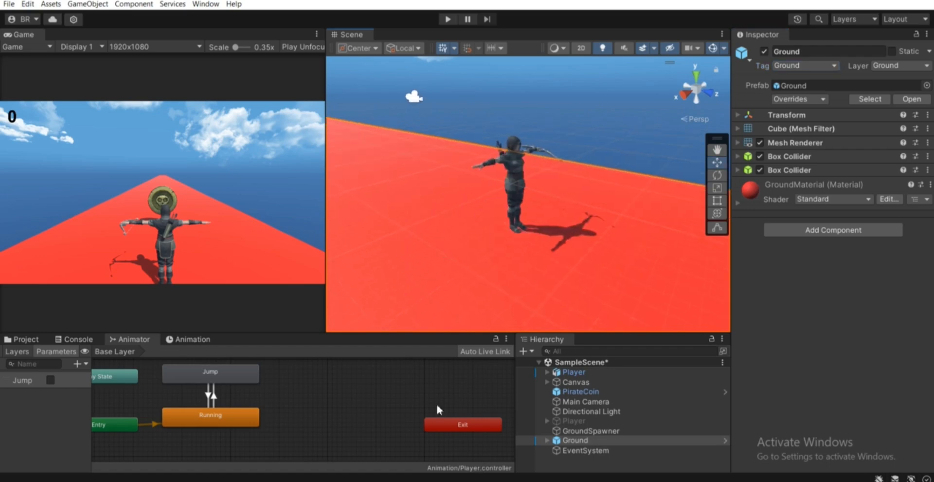
{"action": "key", "text": "alt+Tab"}
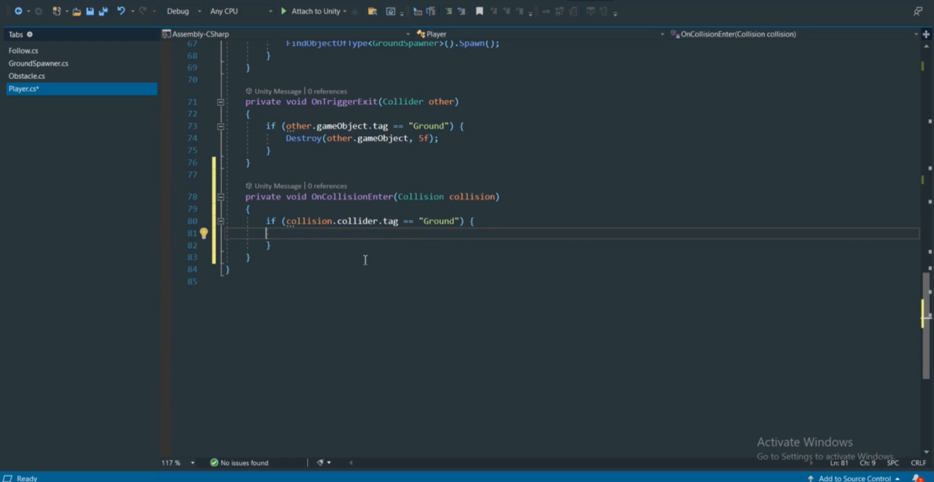
- Inside the "Ground" if block, add animator.SetBool("Jump", false); and save the Player script
{"action": "type", "text": "animator."}
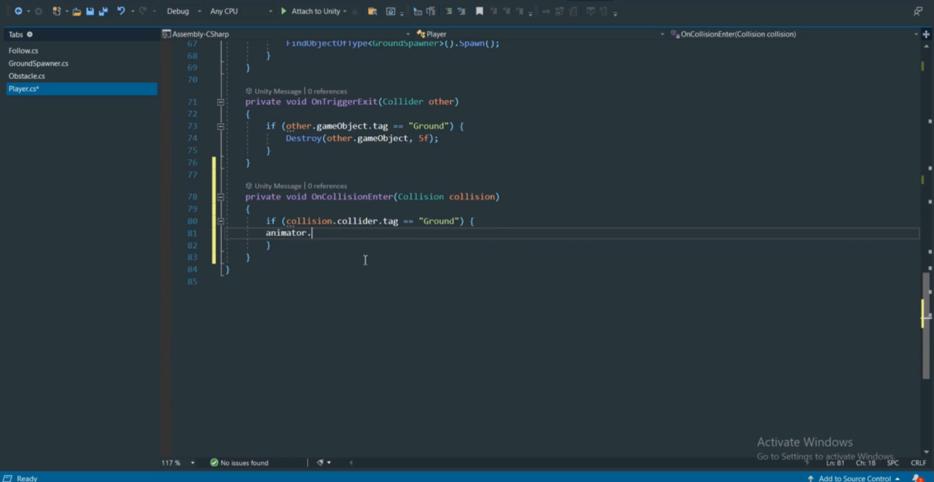
{"action": "type", "text": "SetBool"}
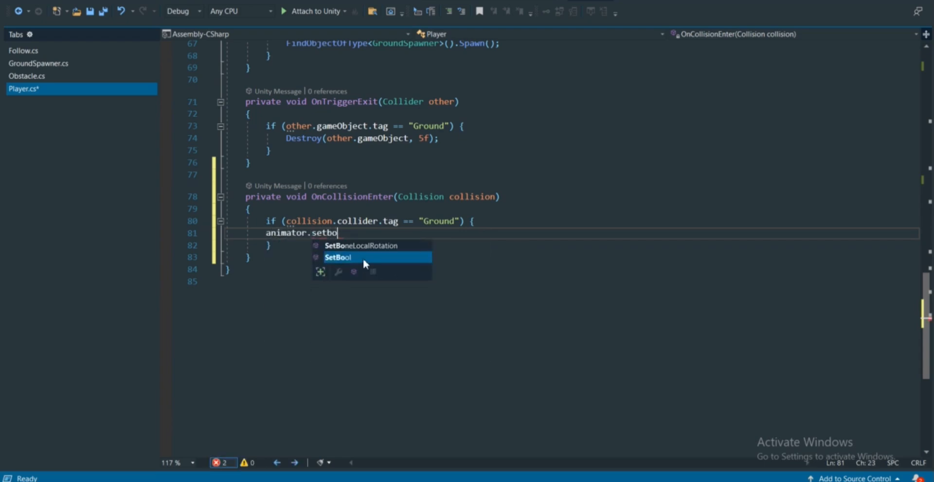
{"action": "key", "text": "Tab"}
{"action": "type", "text": "("}
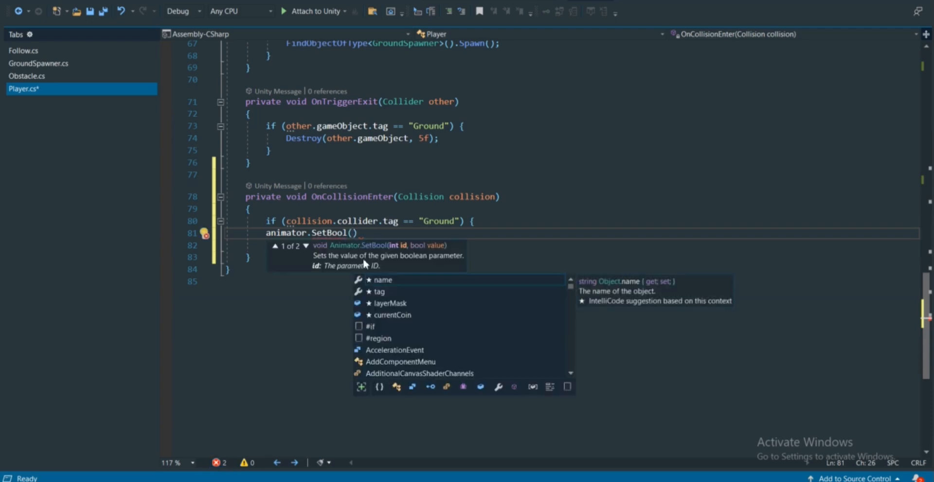
{"action": "type", "text": "\""}
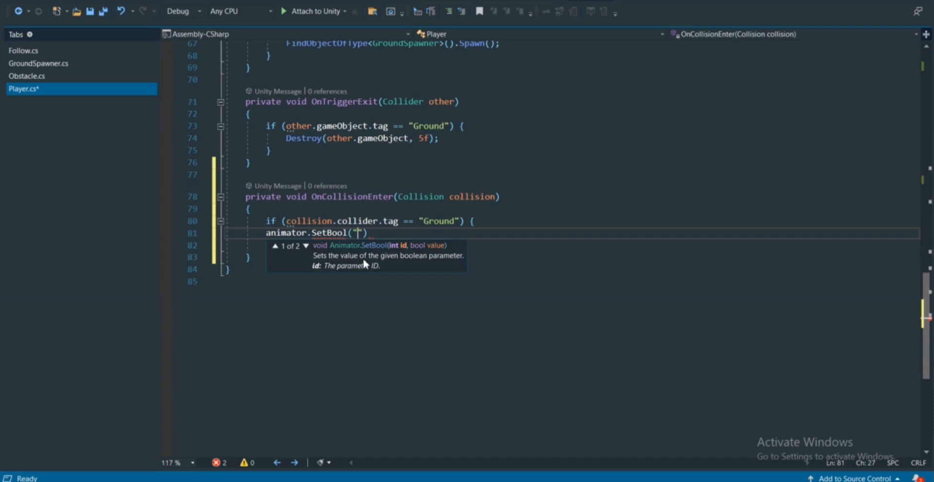
{"action": "type", "text": "Jump\", "}
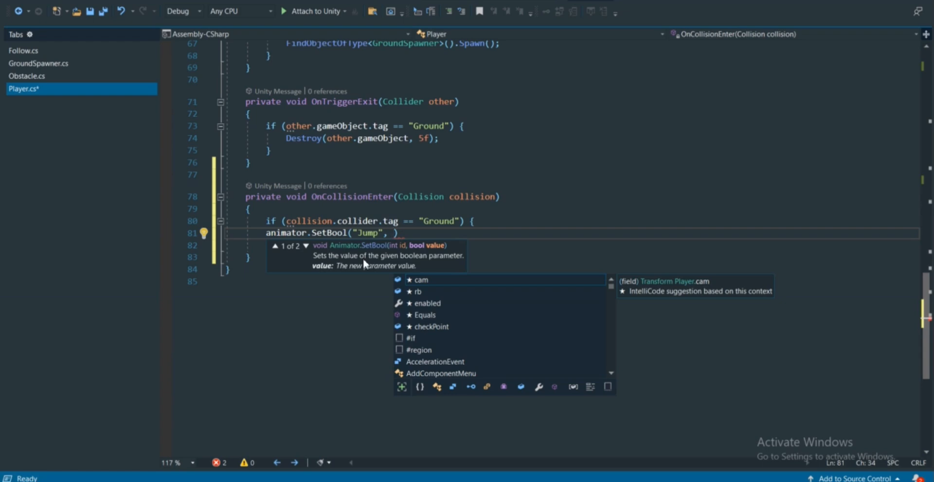
{"action": "type", "text": "false)"}
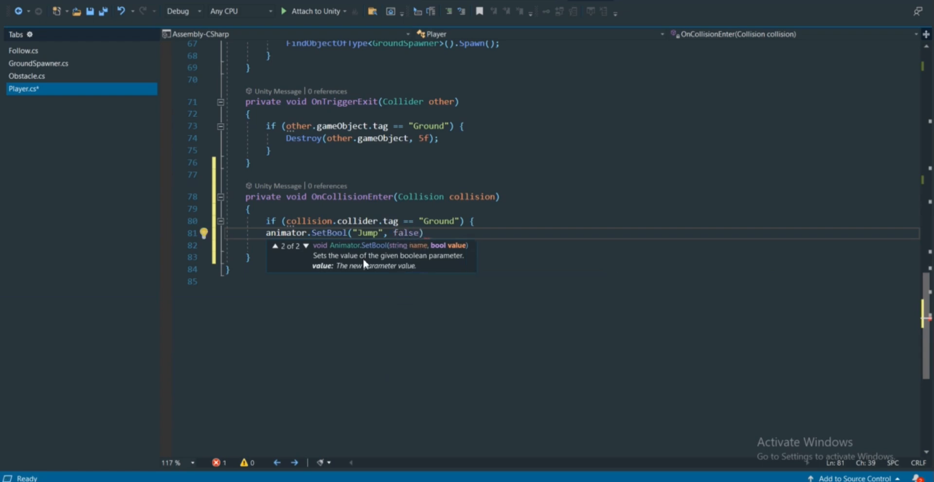
{"action": "type", "text": ";"}
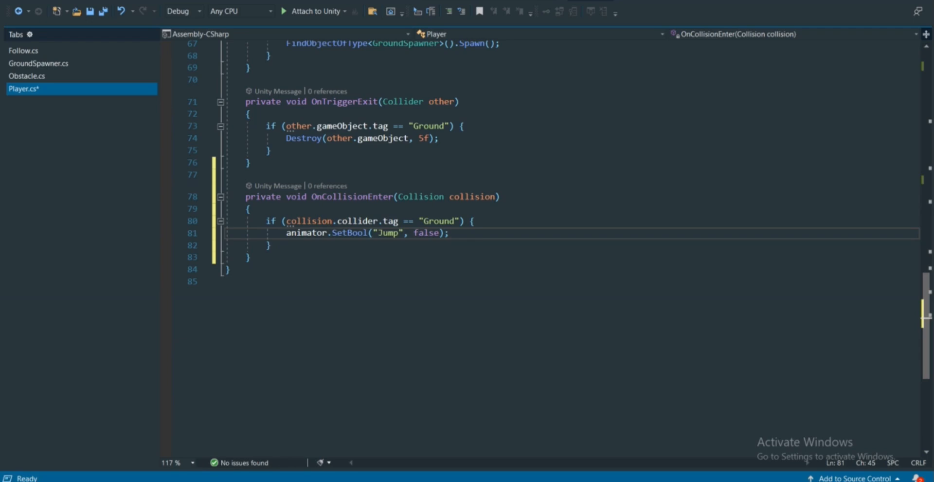
{"action": "key", "text": "ctrl+s"}
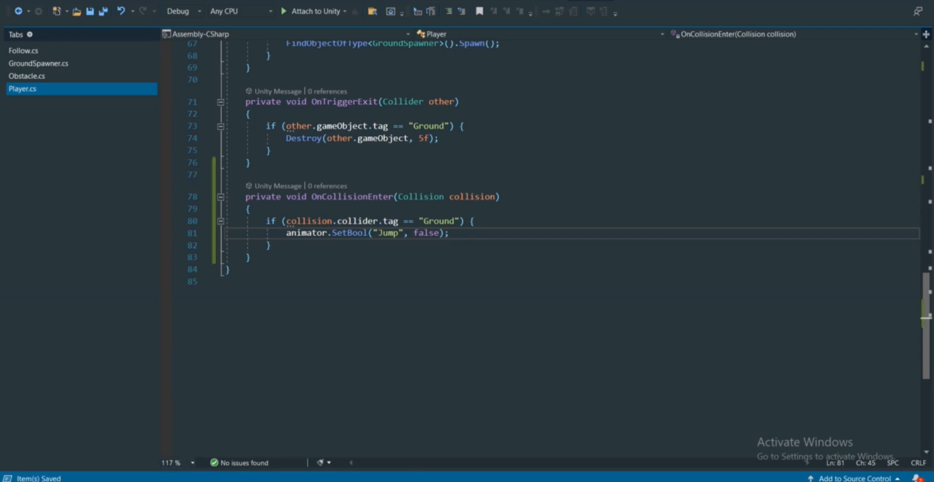
- Switch to Unity, play-test the runner with several jumps while watching the Animator states, and stop play mode
{"action": "key", "text": "alt+Tab"}
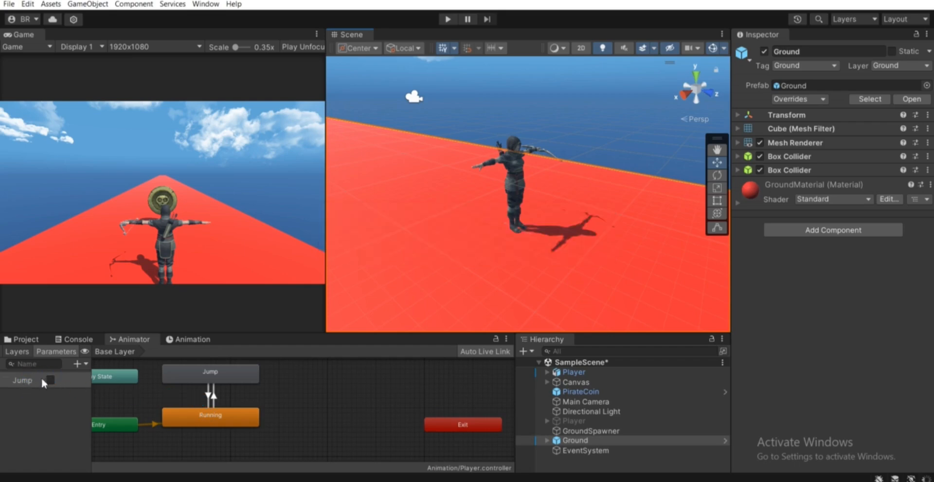
{"action": "scroll", "coordinate": [202, 417], "scroll_direction": "down", "scroll_amount": 3}
{"action": "scroll", "coordinate": [202, 417], "scroll_direction": "up", "scroll_amount": 4}
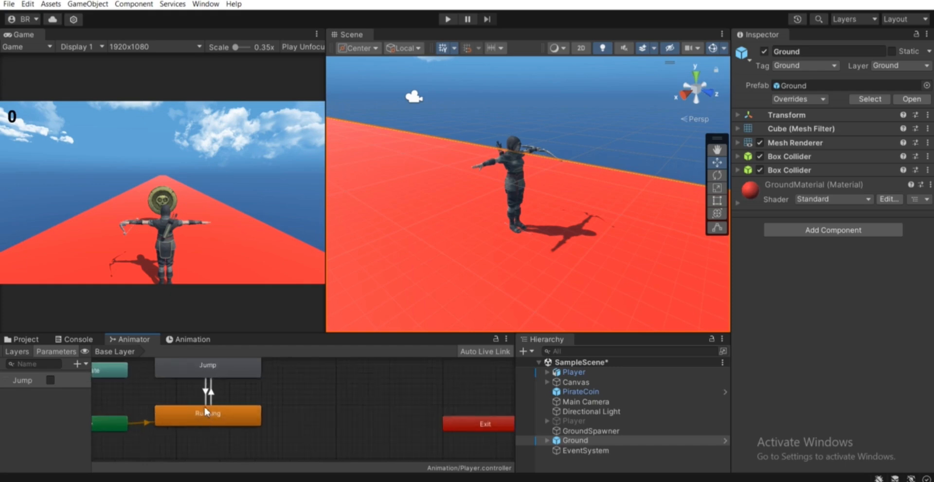
{"action": "middle_click_drag", "start_coordinate": [199, 425], "coordinate": [196, 439]}
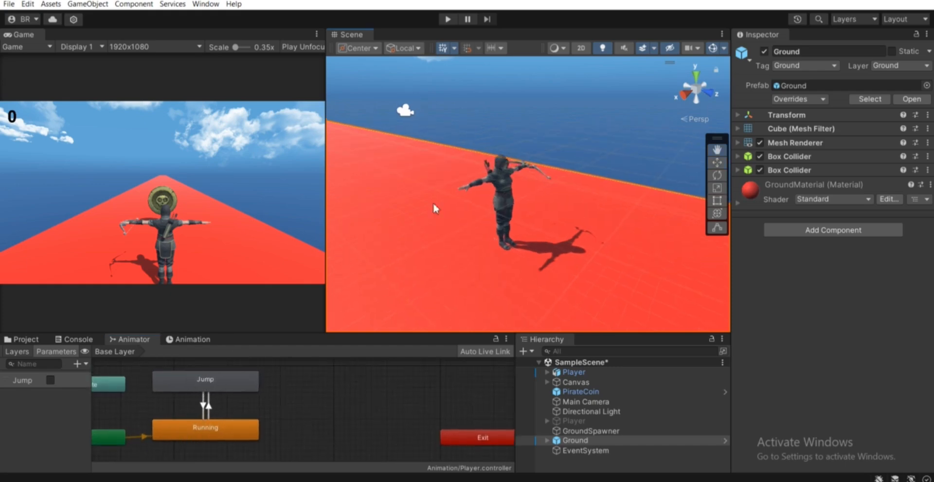
{"action": "left_click", "coordinate": [448, 19]}
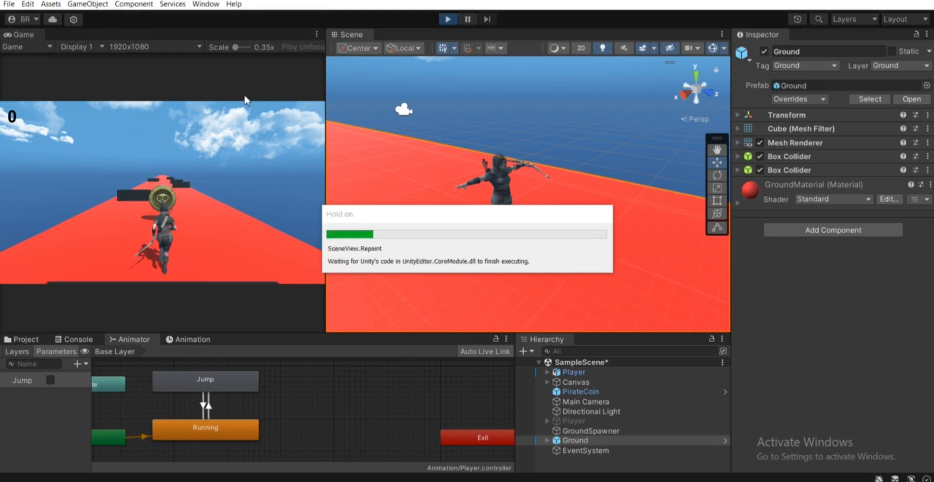
{"action": "left_click", "coordinate": [165, 200]}
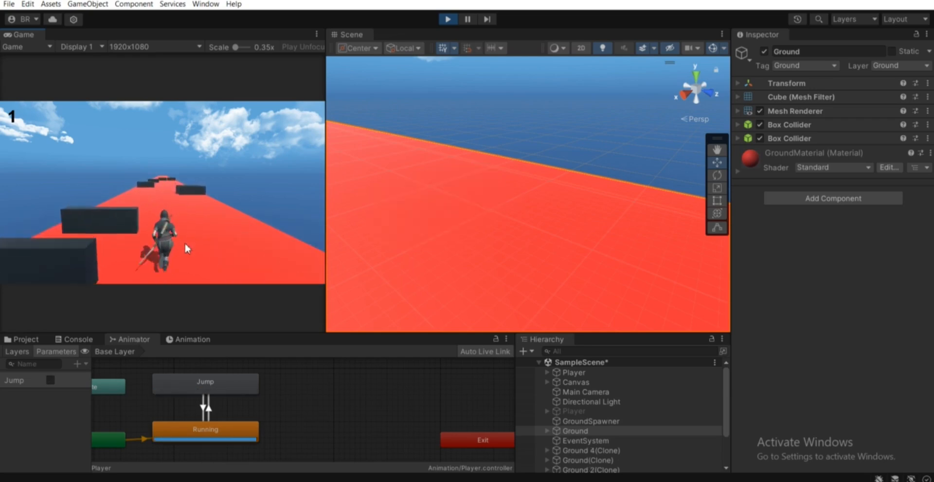
{"action": "key", "text": "space"}
{"action": "key", "text": "space"}
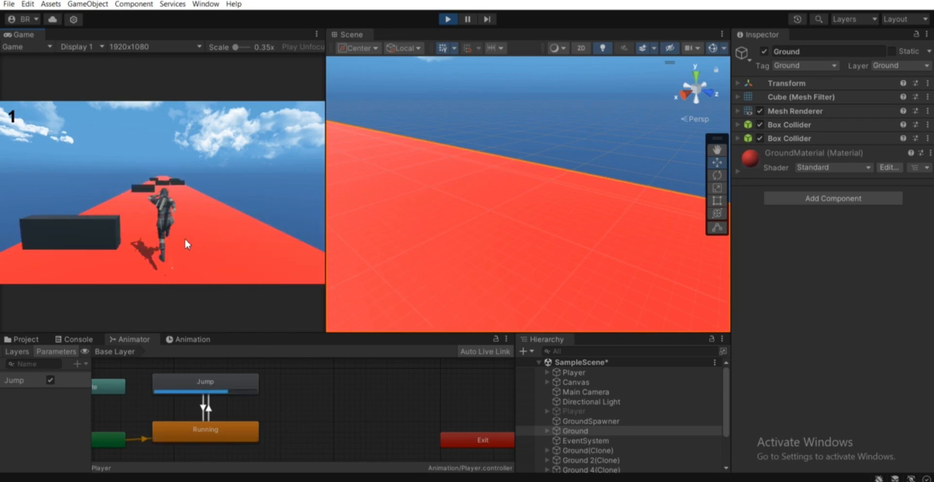
{"action": "key", "text": "space"}
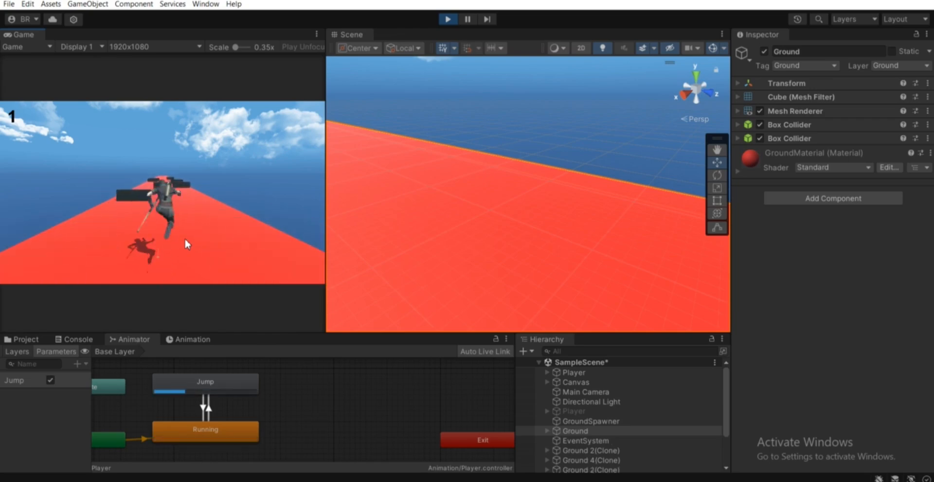
{"action": "key", "text": "space"}
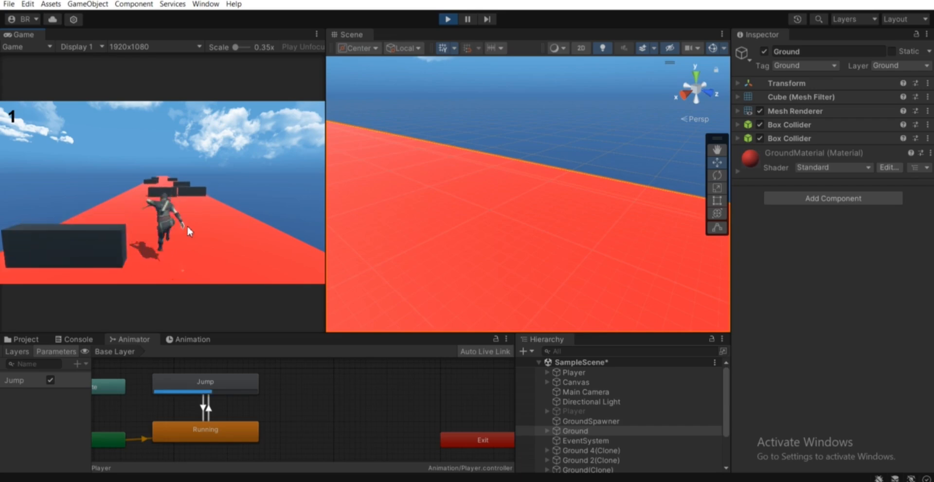
{"action": "left_click", "coordinate": [447, 19]}
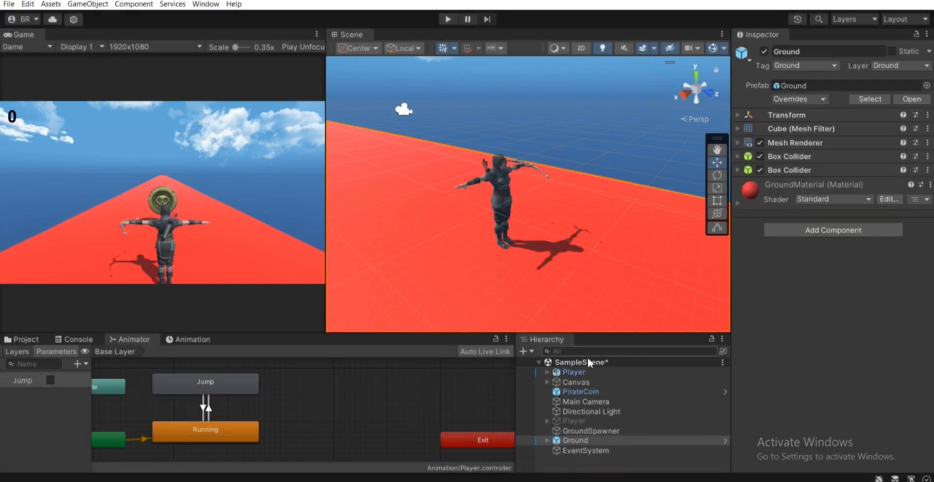
- Extend the Player's Capsule Collider down to the character's feet, giving a height of about 1.69 and a center Y of about 0.81
{"action": "left_click", "coordinate": [575, 372]}
{"action": "scroll", "coordinate": [533, 223], "scroll_direction": "up", "scroll_amount": 5}
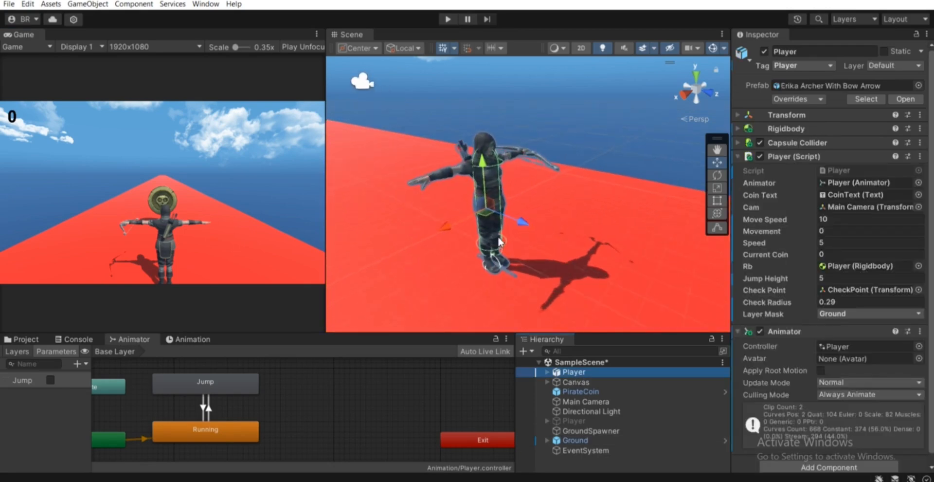
{"action": "scroll", "coordinate": [533, 223], "scroll_direction": "up", "scroll_amount": 6}
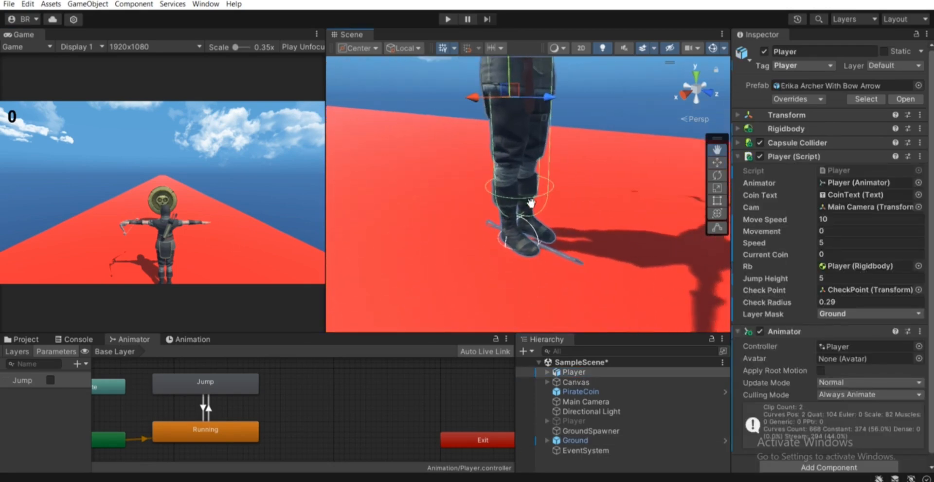
{"action": "left_click_drag", "start_coordinate": [575, 242], "coordinate": [553, 215], "text": "alt"}
{"action": "scroll", "coordinate": [517, 227], "scroll_direction": "up", "scroll_amount": 3}
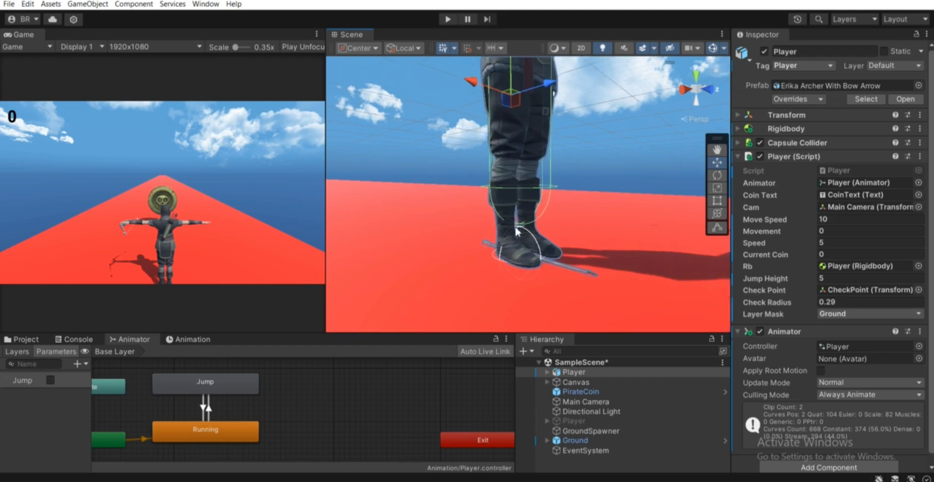
{"action": "scroll", "coordinate": [519, 228], "scroll_direction": "up", "scroll_amount": 3}
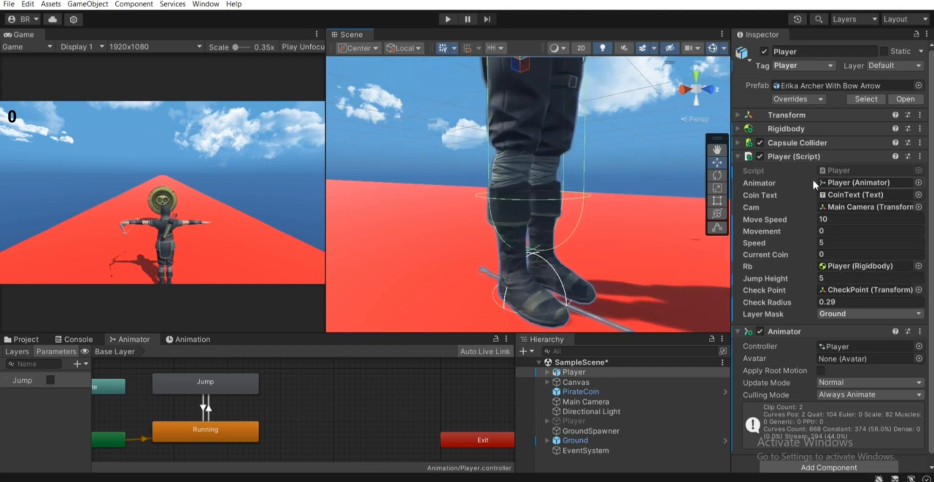
{"action": "left_click", "coordinate": [797, 156]}
{"action": "left_click", "coordinate": [798, 141]}
{"action": "left_click", "coordinate": [828, 160]}
{"action": "scroll", "coordinate": [532, 276], "scroll_direction": "up", "scroll_amount": 1}
{"action": "left_click_drag", "start_coordinate": [533, 262], "coordinate": [542, 319]}
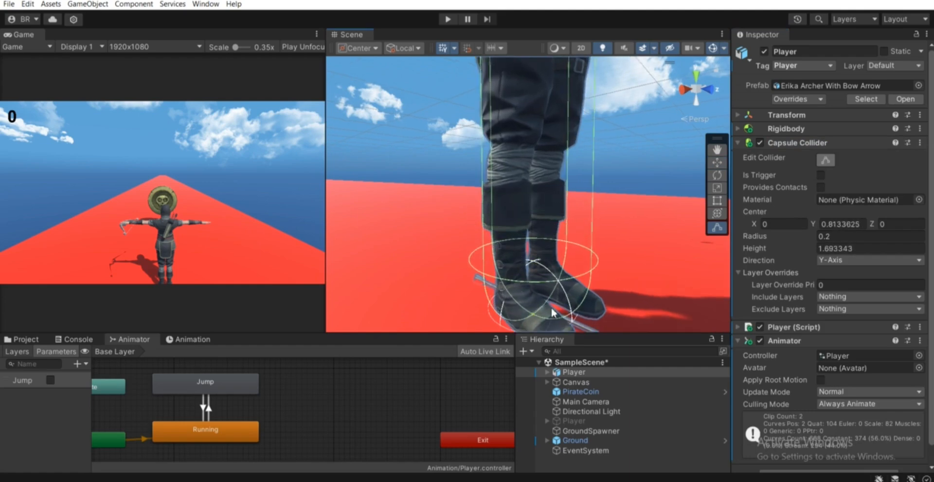
- Inspect how the resized Capsule Collider fits around the character's feet and whole body
{"action": "left_click_drag", "start_coordinate": [639, 291], "coordinate": [565, 253], "text": "alt"}
{"action": "scroll", "coordinate": [563, 250], "scroll_direction": "down", "scroll_amount": 2}
{"action": "scroll", "coordinate": [560, 249], "scroll_direction": "down", "scroll_amount": 3}
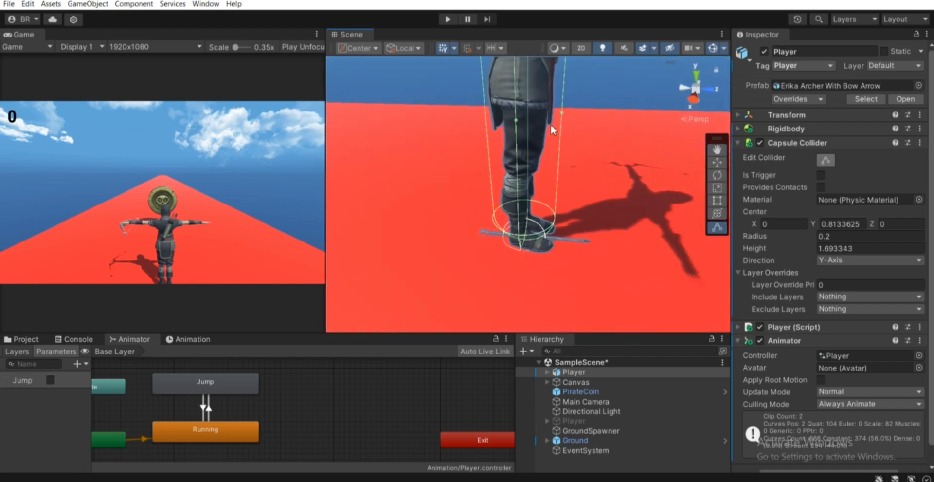
{"action": "scroll", "coordinate": [551, 129], "scroll_direction": "down", "scroll_amount": 2}
{"action": "middle_click_drag", "start_coordinate": [547, 158], "coordinate": [547, 209]}
{"action": "middle_click_drag", "start_coordinate": [484, 138], "coordinate": [486, 170]}
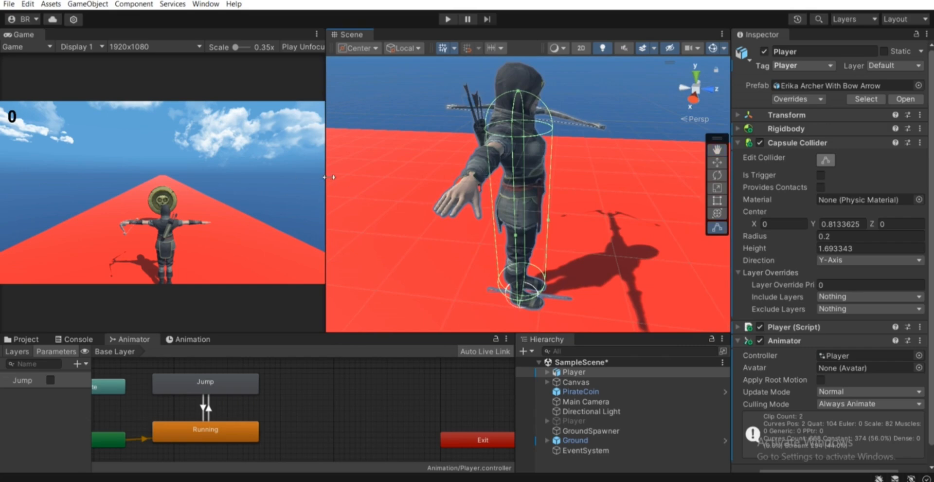
- Widen the Game view slightly and bring up the project's Animation folder
{"action": "left_click_drag", "start_coordinate": [325, 178], "coordinate": [346, 178]}
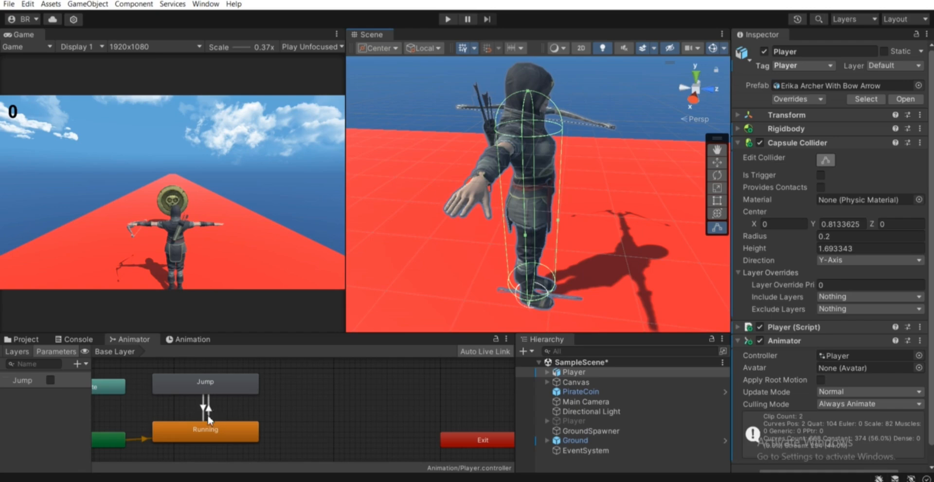
{"action": "left_click", "coordinate": [19, 337]}
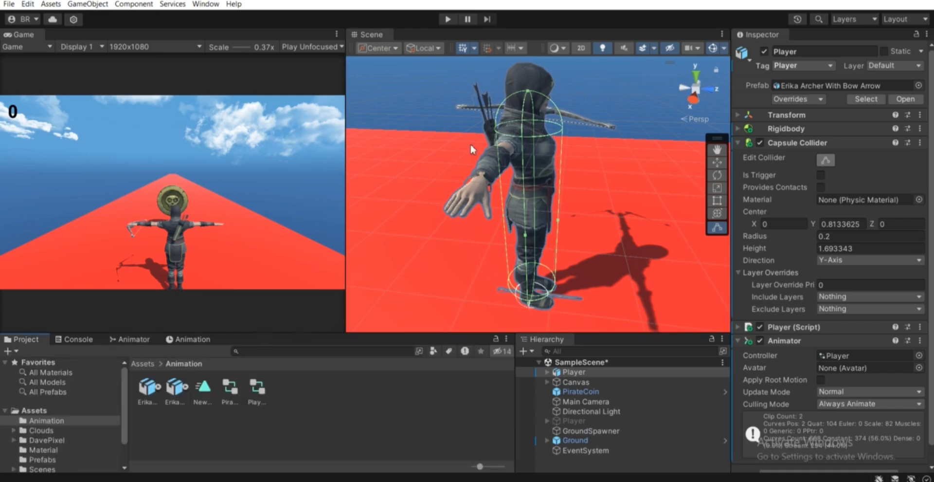
{"action": "middle_click_drag", "start_coordinate": [515, 153], "coordinate": [538, 211]}
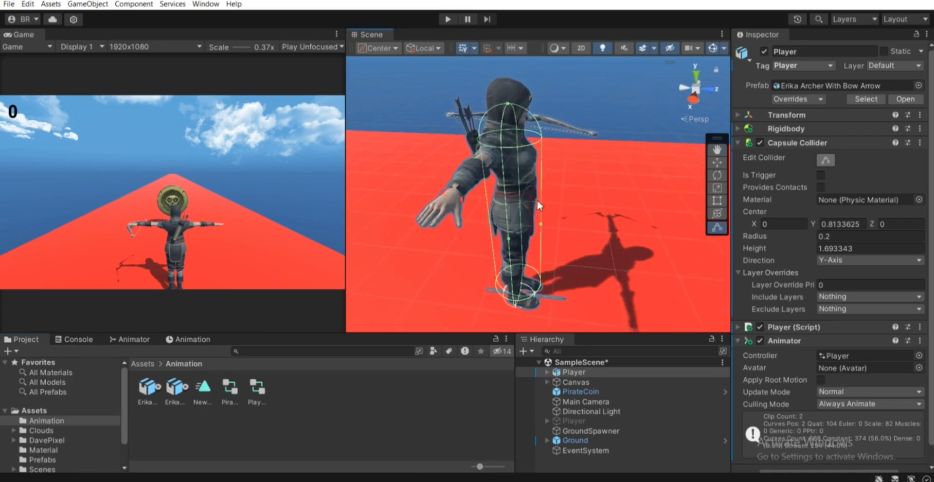